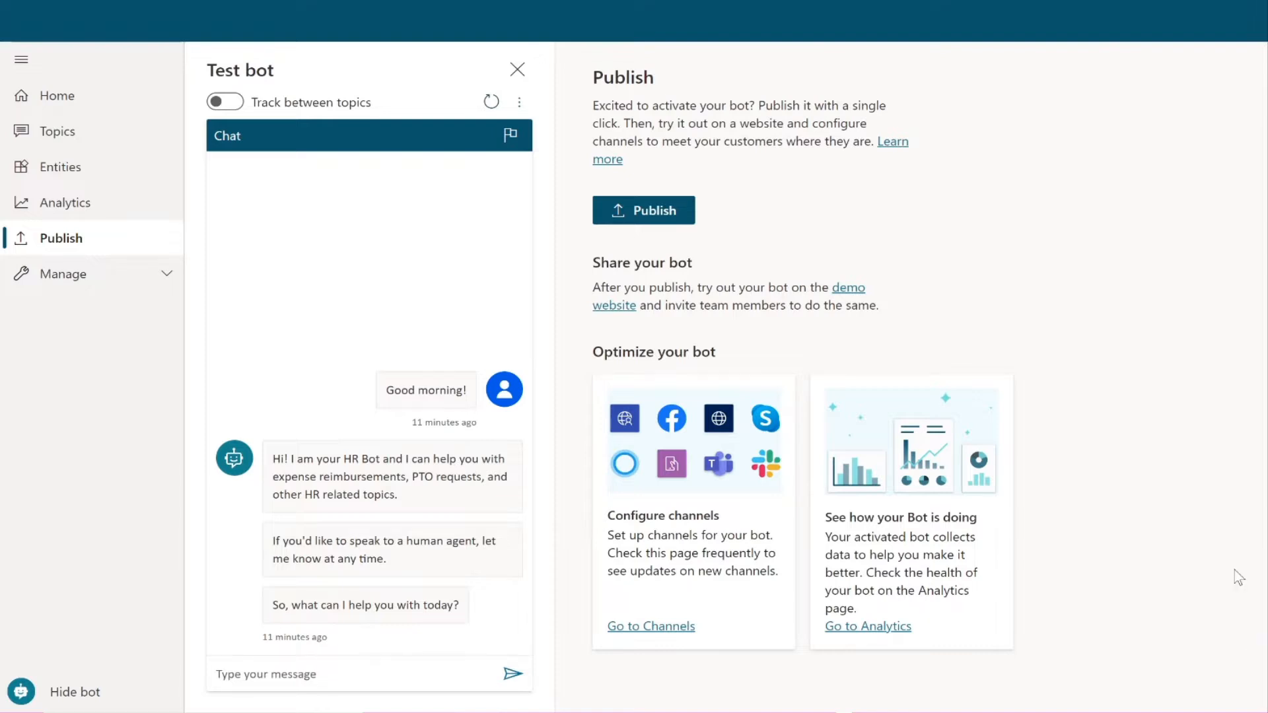
# Create a new bot topic and name it "PTO Request"
pyautogui.click(72, 144)
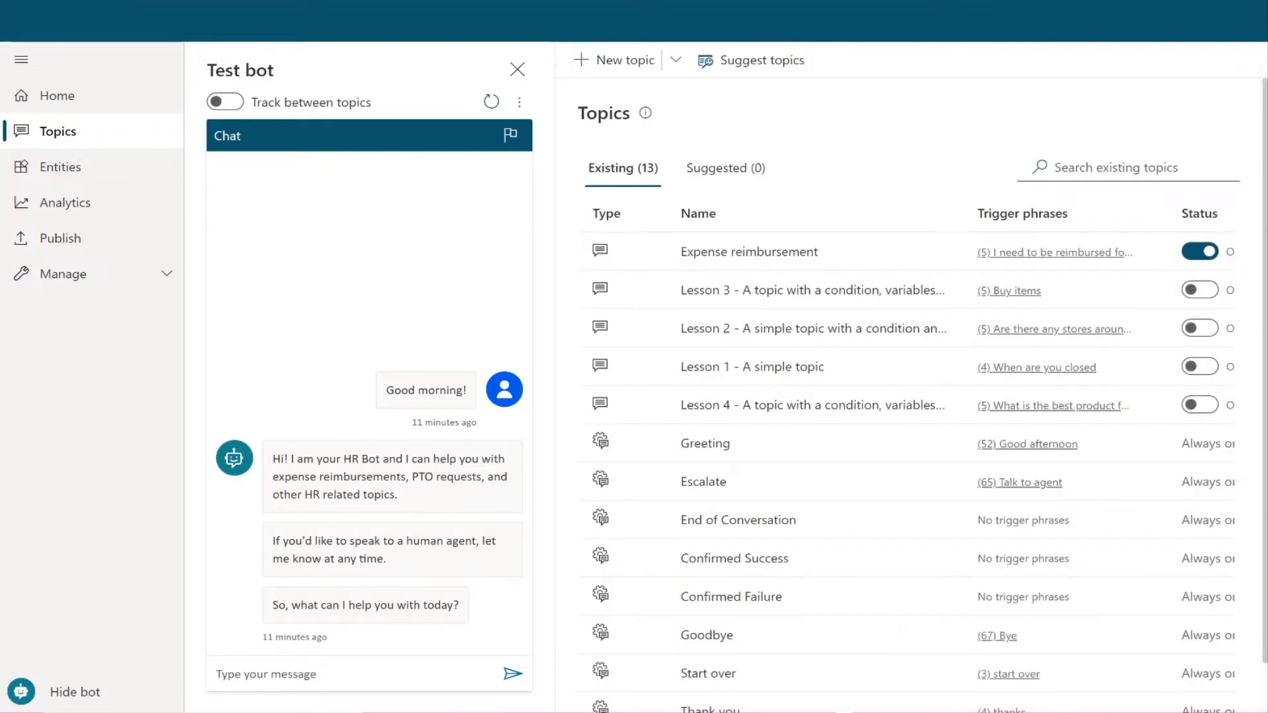
pyautogui.click(619, 66)
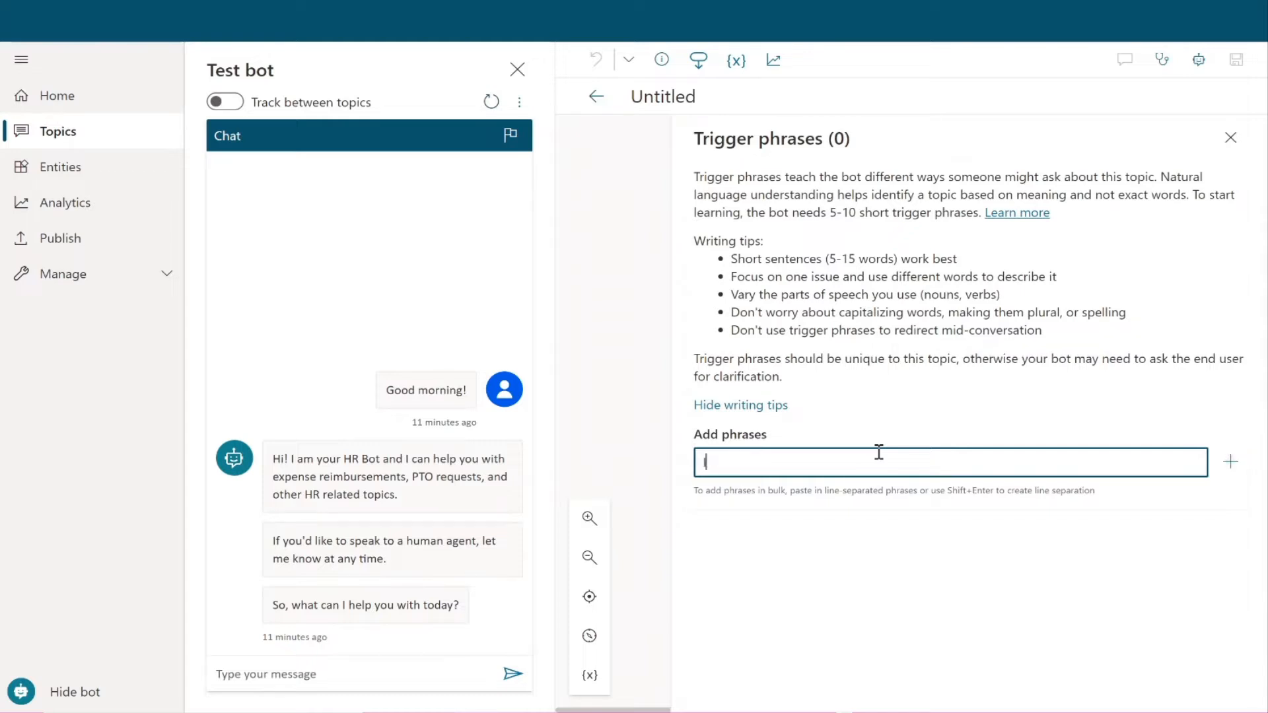
pyautogui.click(681, 96)
pyautogui.write('PTO')
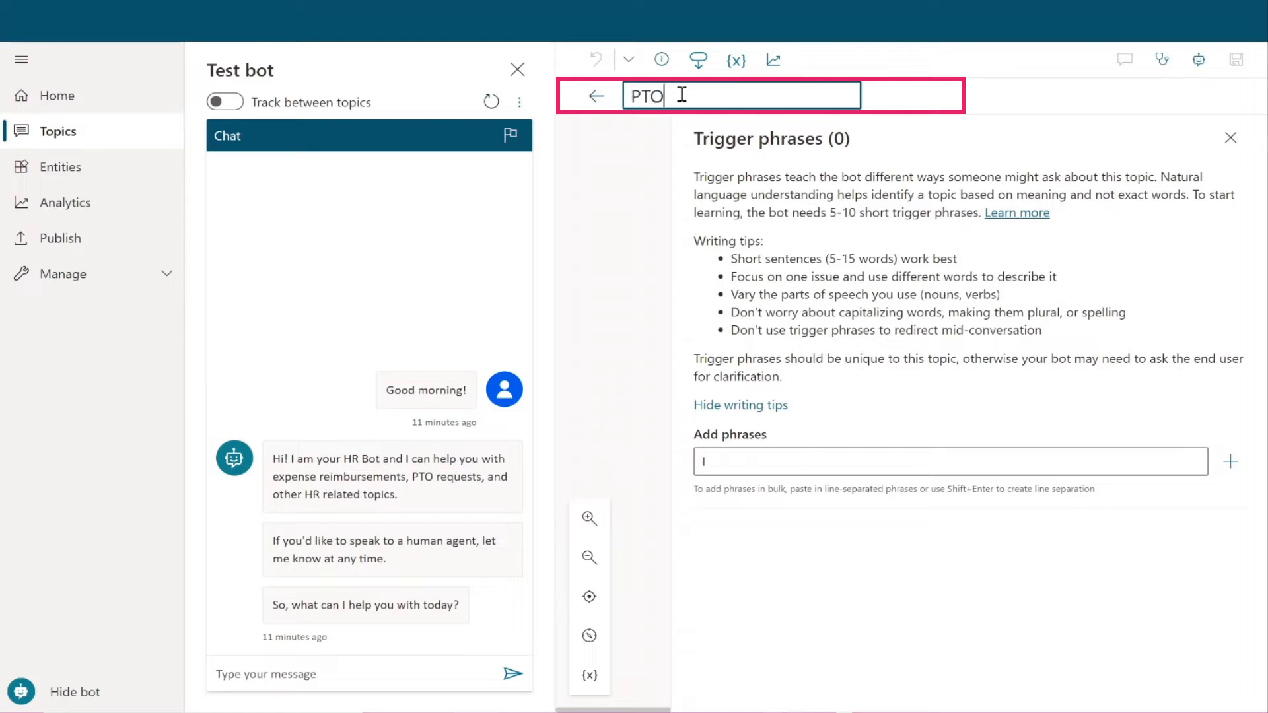
pyautogui.write(' Request')
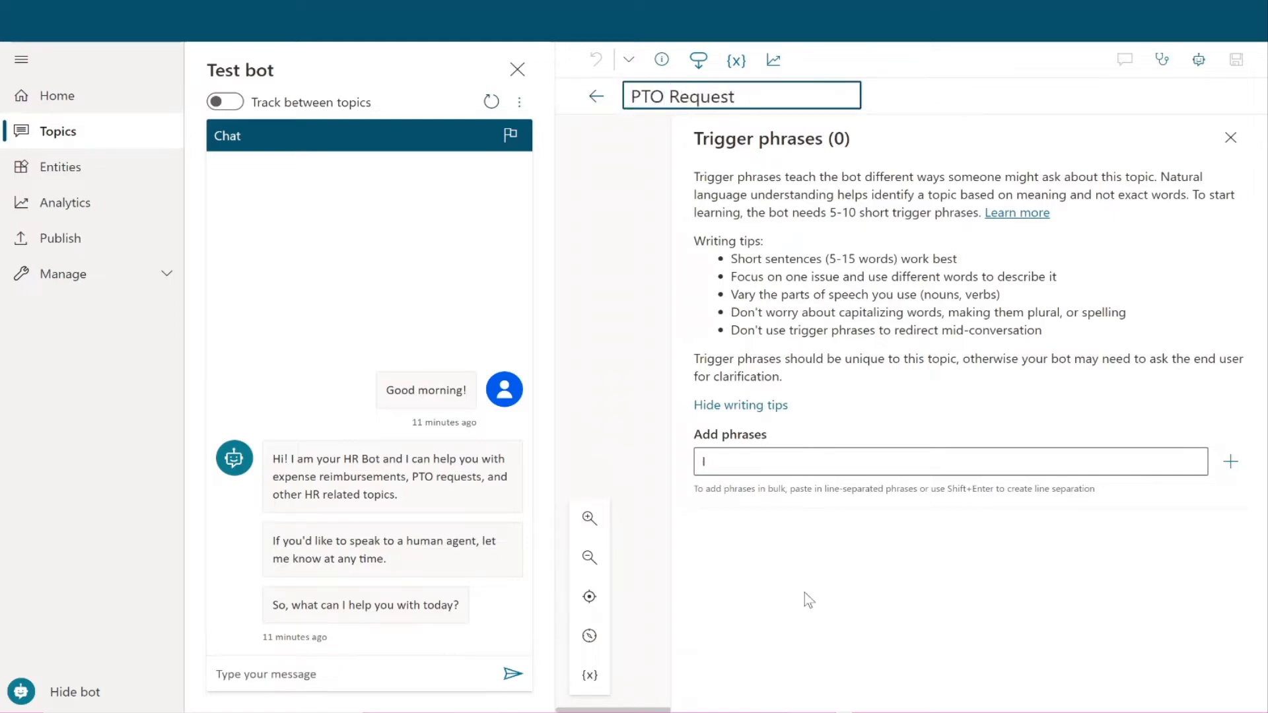
# Add the trigger phrases "I need to submit PTO" and "I have a new PTO request" to the topic
pyautogui.click(771, 464)
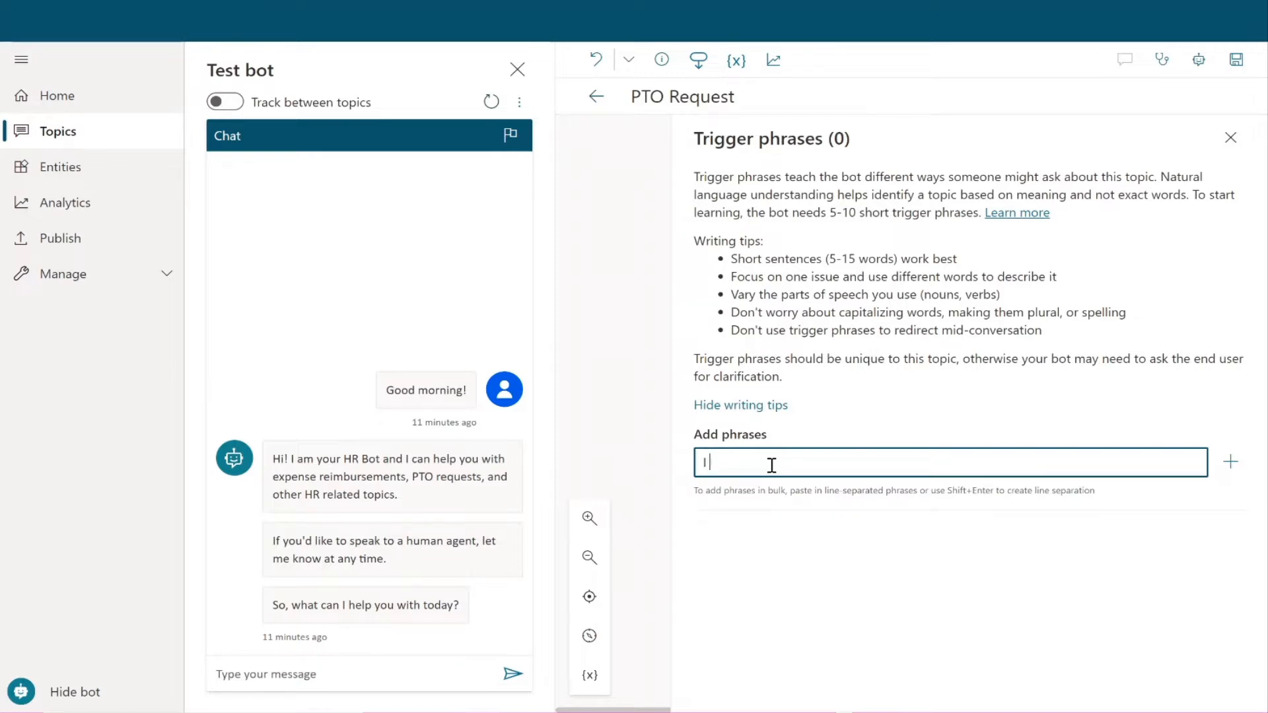
pyautogui.write('need to submit PTO')
pyautogui.press('Return')
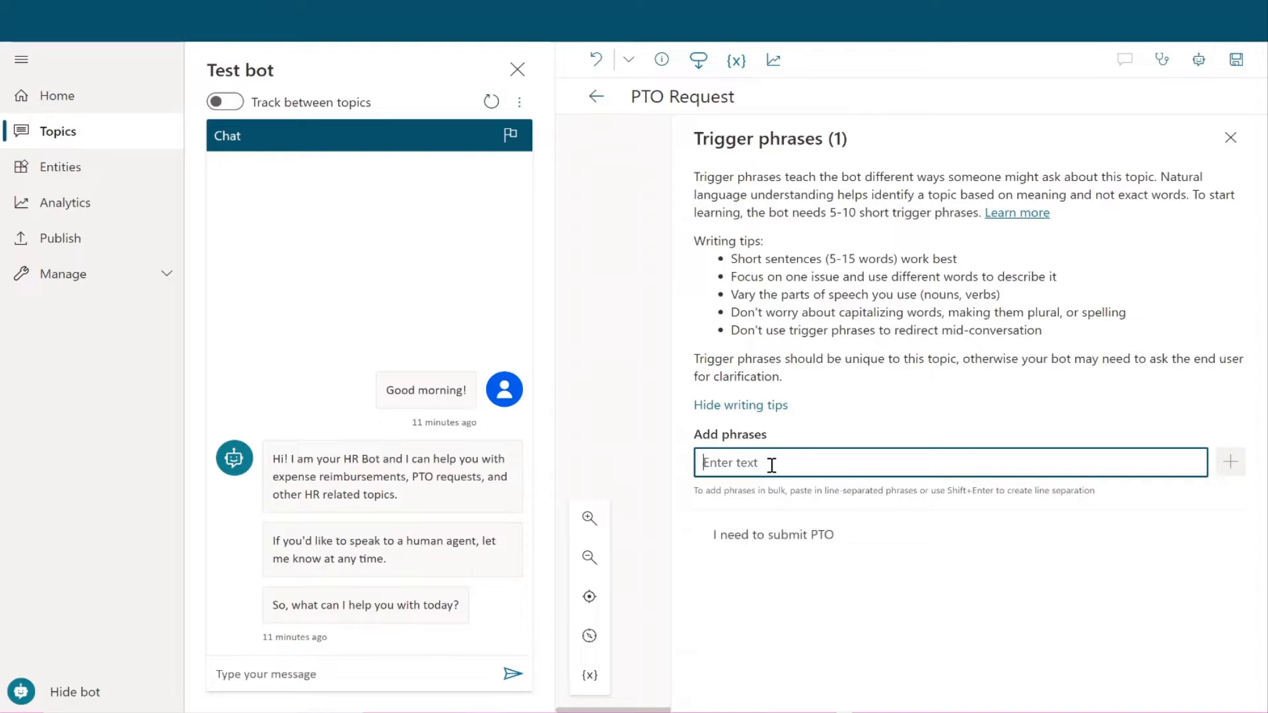
pyautogui.write('I have a new PT')
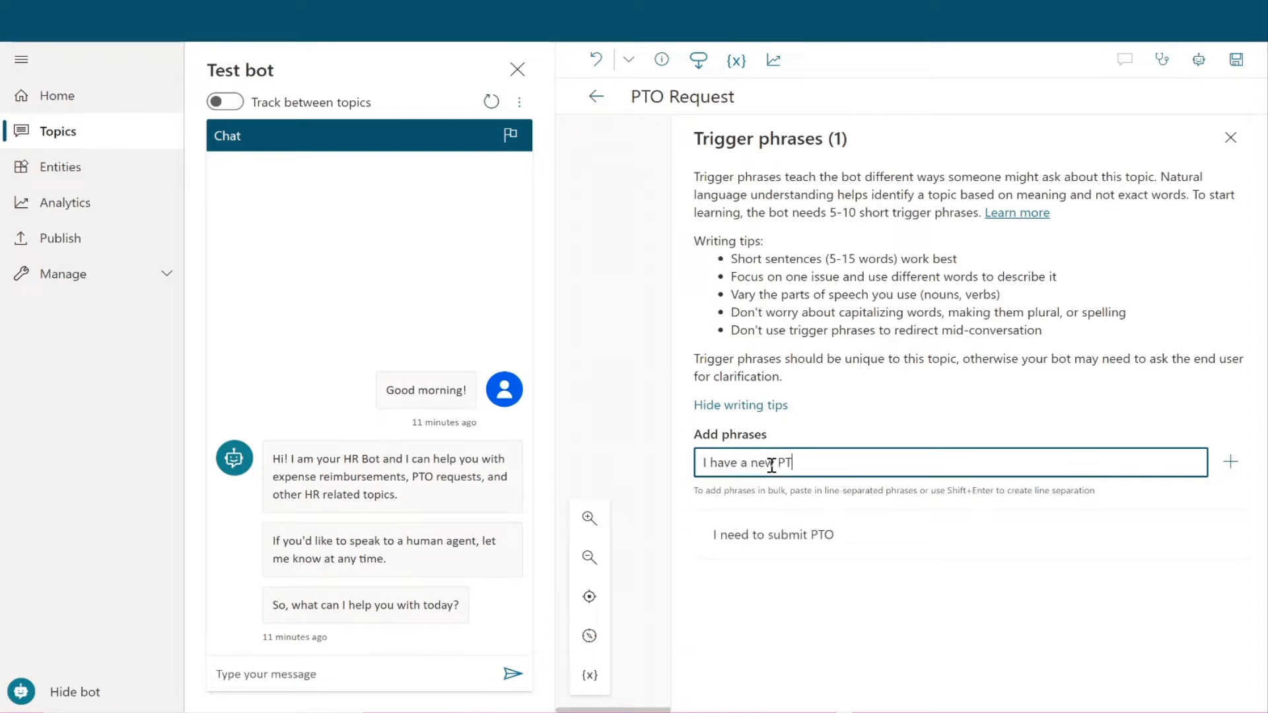
pyautogui.write('O request')
pyautogui.press('BackSpace')
pyautogui.press('BackSpace')
pyautogui.press('BackSpace')
pyautogui.write('est')
pyautogui.press('Return')
# Add the trigger phrases "I want to schedule time off" and "I want to get vacation approved"
pyautogui.write('I want t')
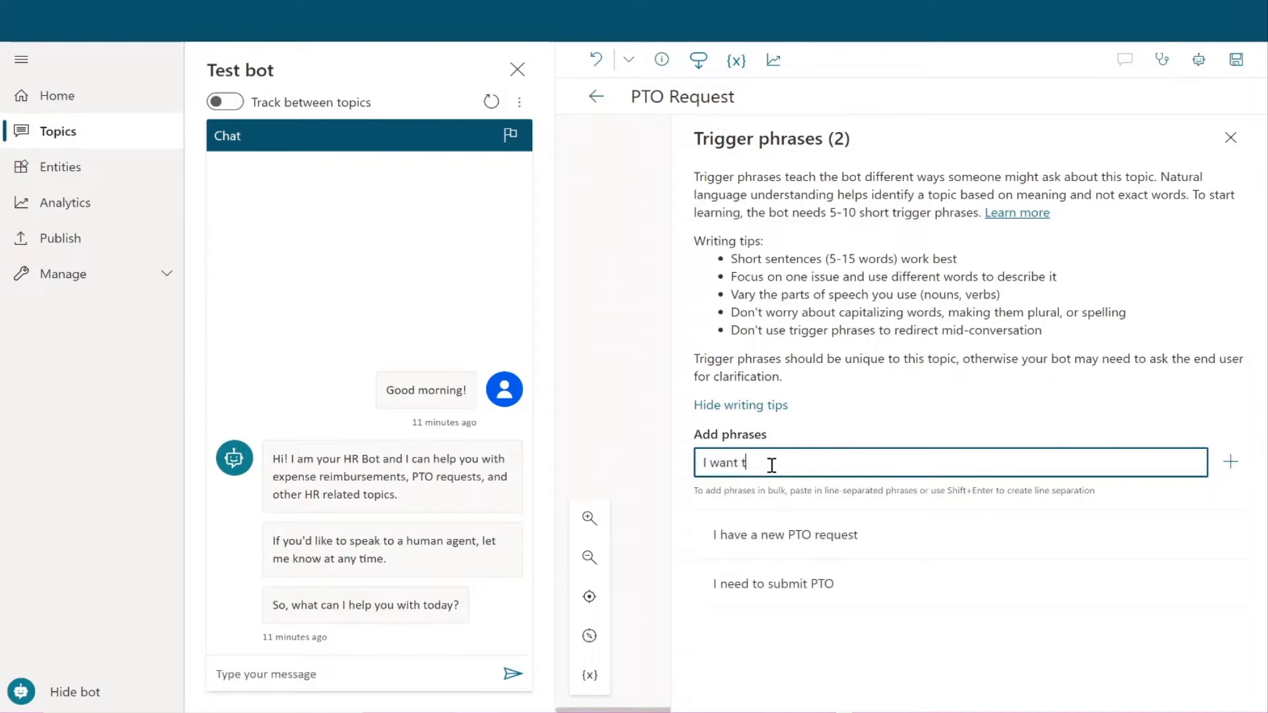
pyautogui.write('o schedule time off')
pyautogui.press('Return')
pyautogui.write('I want to get va')
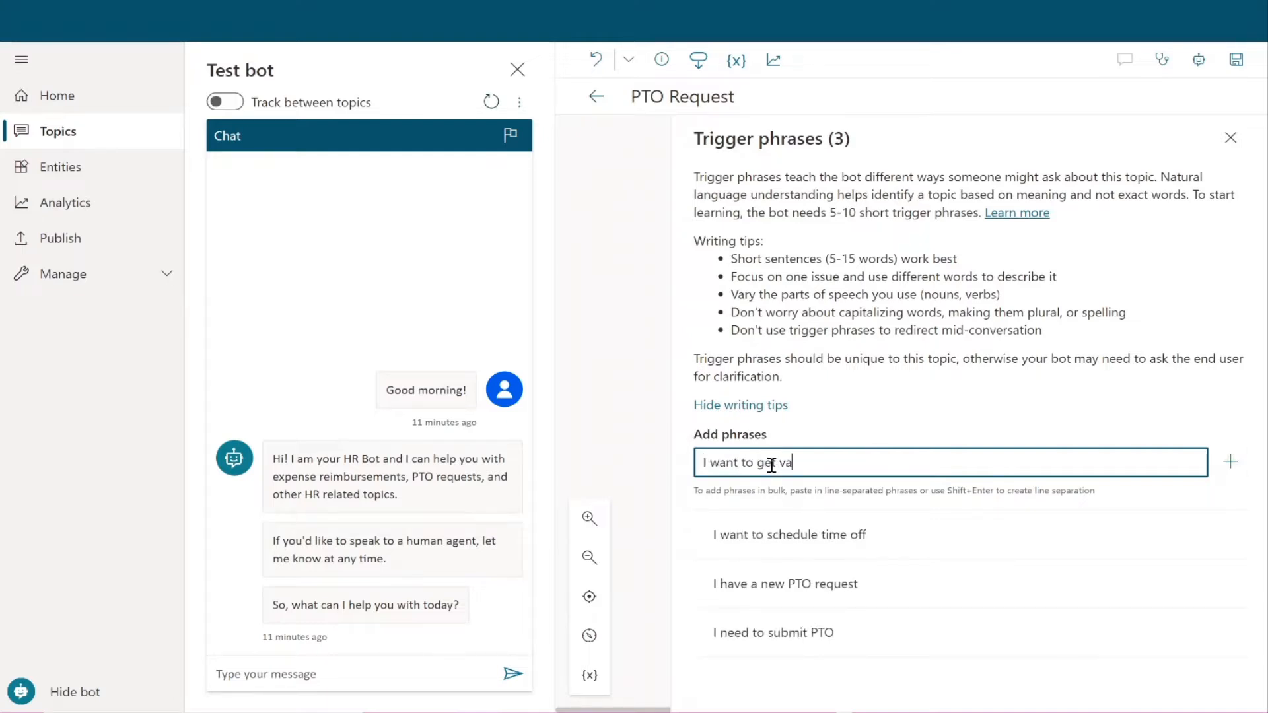
pyautogui.write('cation approved')
pyautogui.press('Return')
# Add the trigger phrases "I need to take time off work" and "I need a break!", finishing the trigger phrase list
pyautogui.write('I need to')
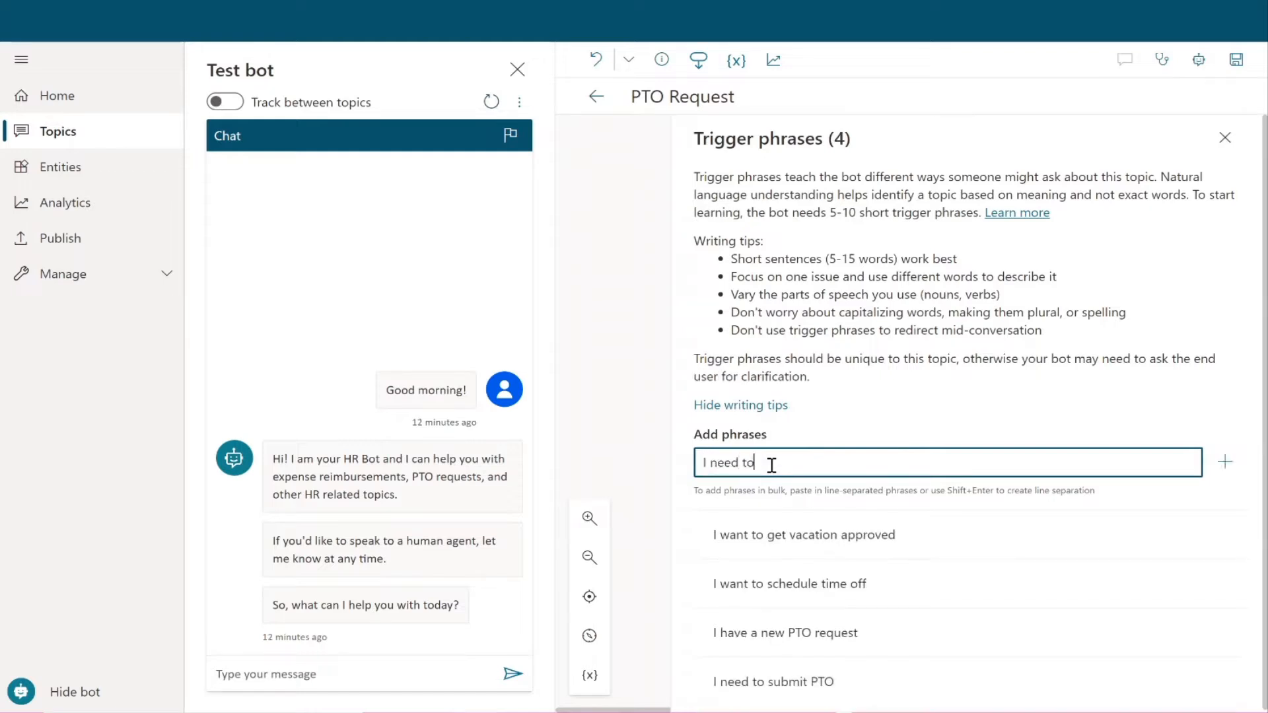
pyautogui.write(' take time off work')
pyautogui.press('Return')
pyautogui.write('I need')
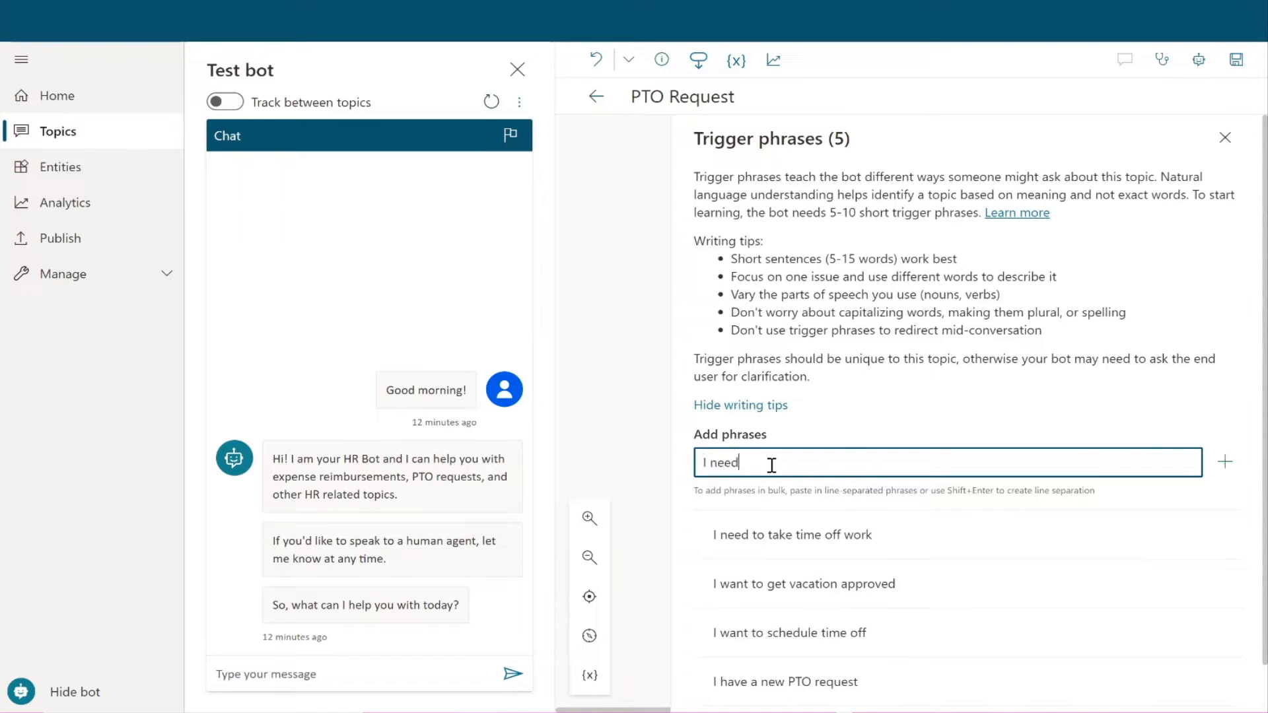
pyautogui.write(' a break!')
pyautogui.press('Return')
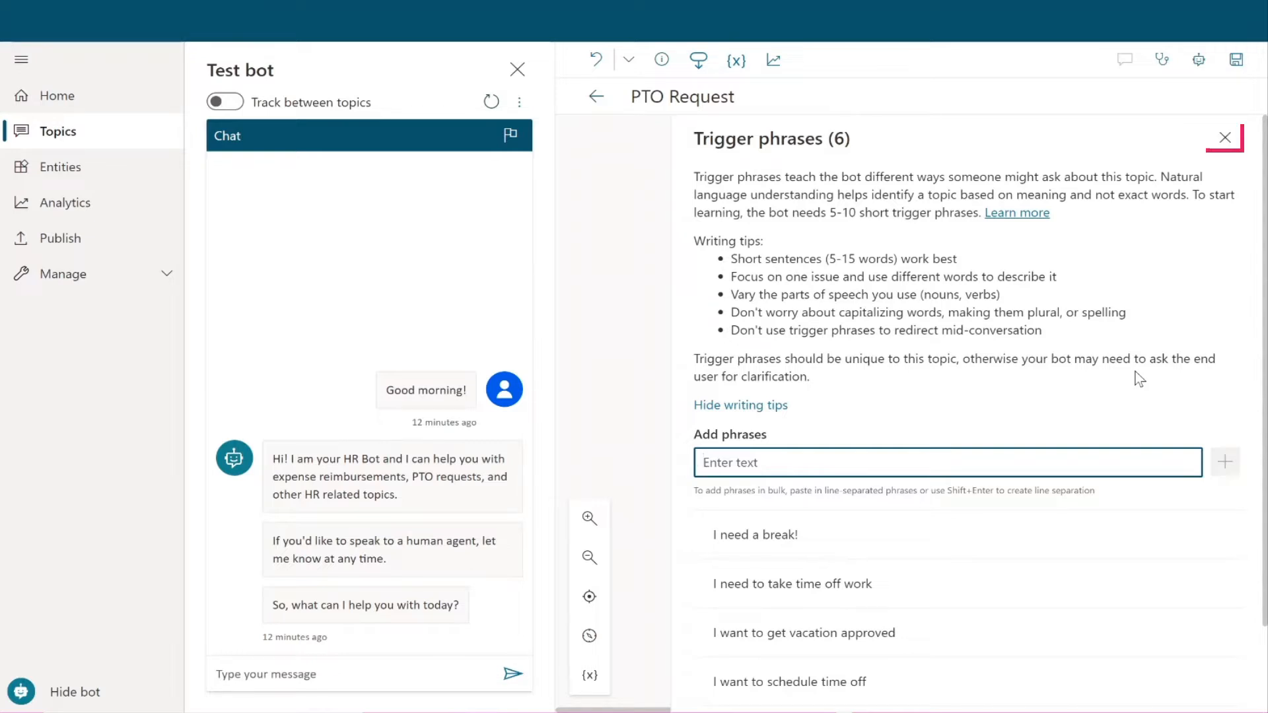
pyautogui.click(1225, 139)
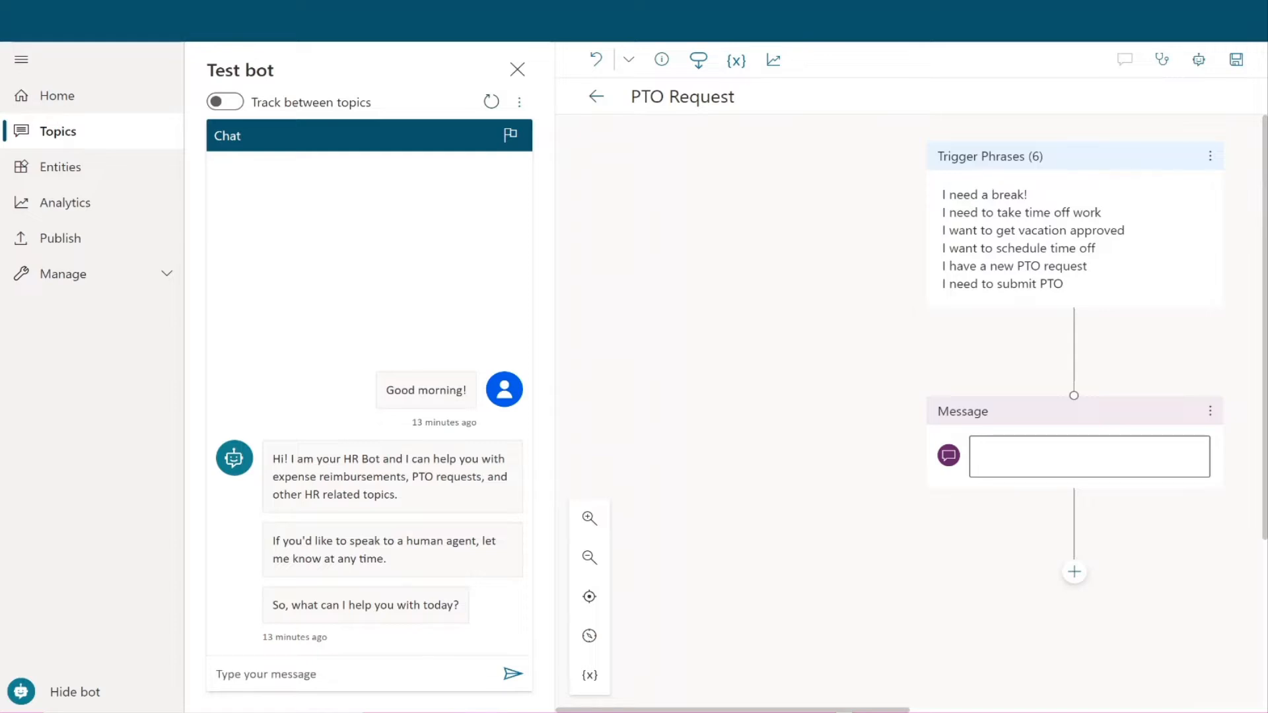
# Write "To submit a new request for PTO, please select your department:" in the Message node below the trigger phrases
pyautogui.click(1121, 449)
pyautogui.write('o submit a ne')
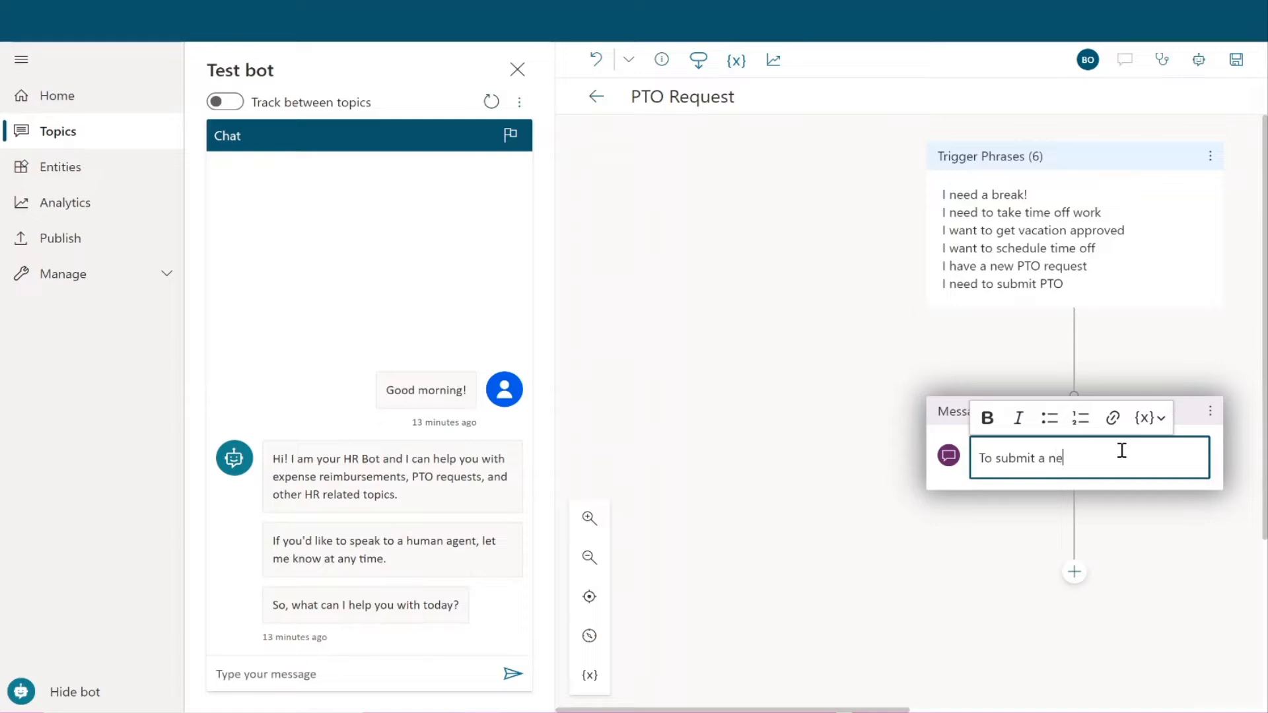
pyautogui.write('w request for PTO, please')
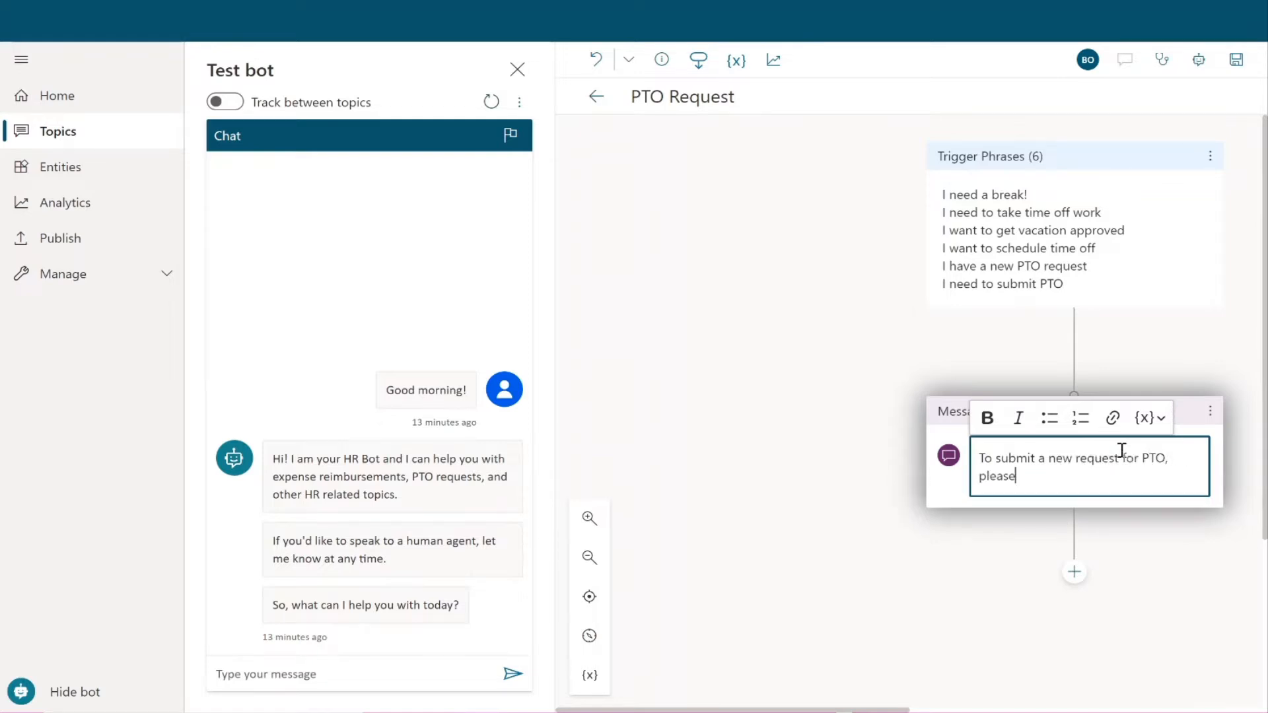
pyautogui.write(' select your depea')
pyautogui.press('BackSpace')
pyautogui.press('BackSpace')
pyautogui.write('artment:')
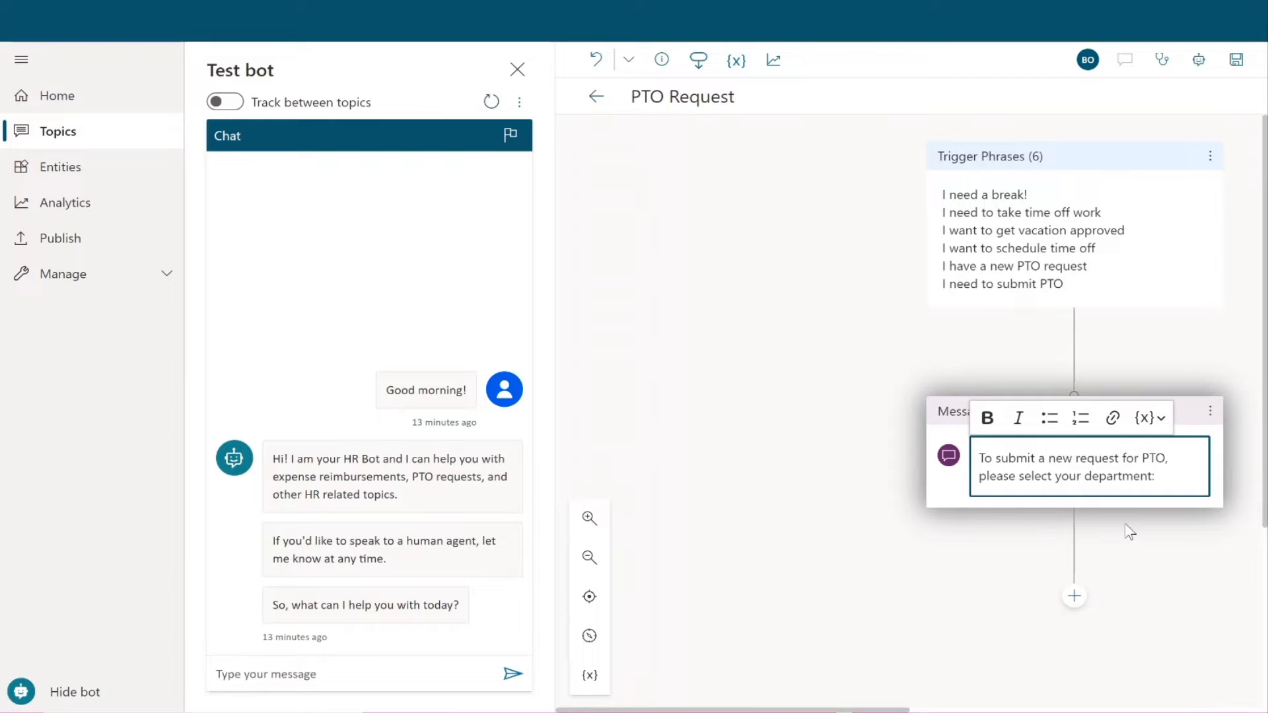
# Clear the text of the Message node and delete the node from the topic
pyautogui.click(932, 448)
pyautogui.moveTo(978, 450); pyautogui.dragTo(1164, 476)
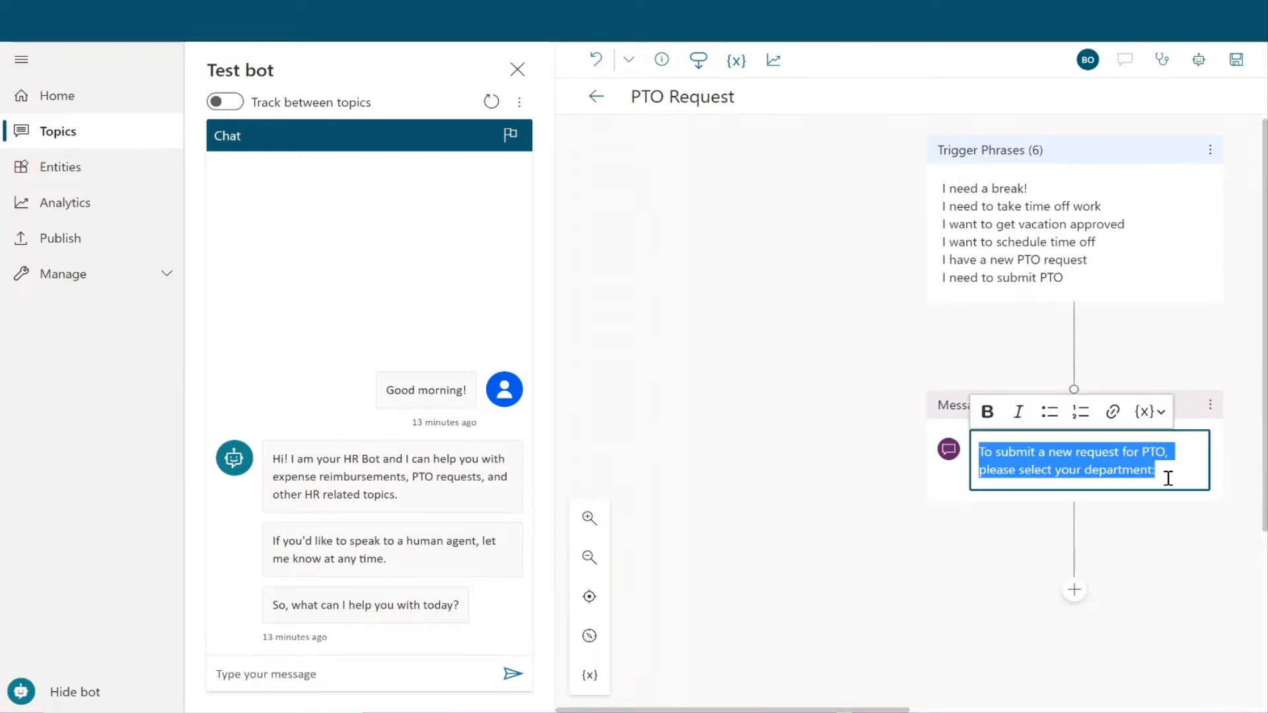
pyautogui.press('BackSpace')
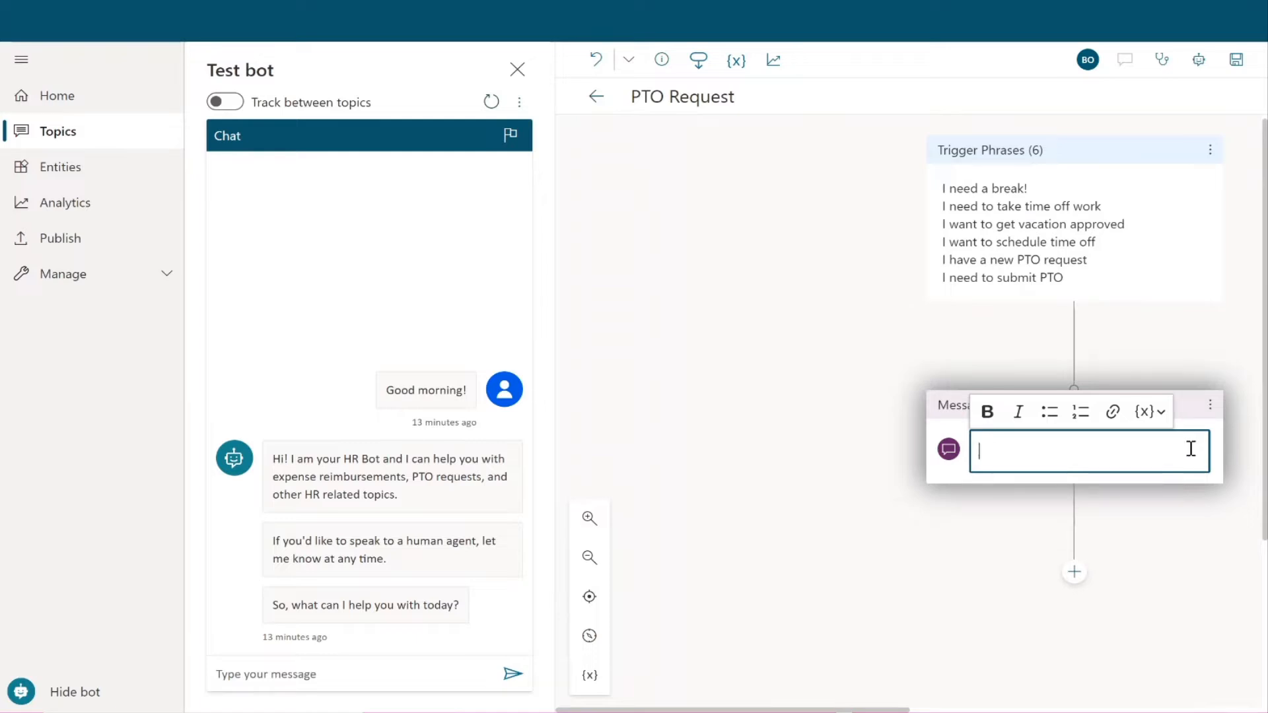
pyautogui.click(1212, 406)
pyautogui.click(1134, 416)
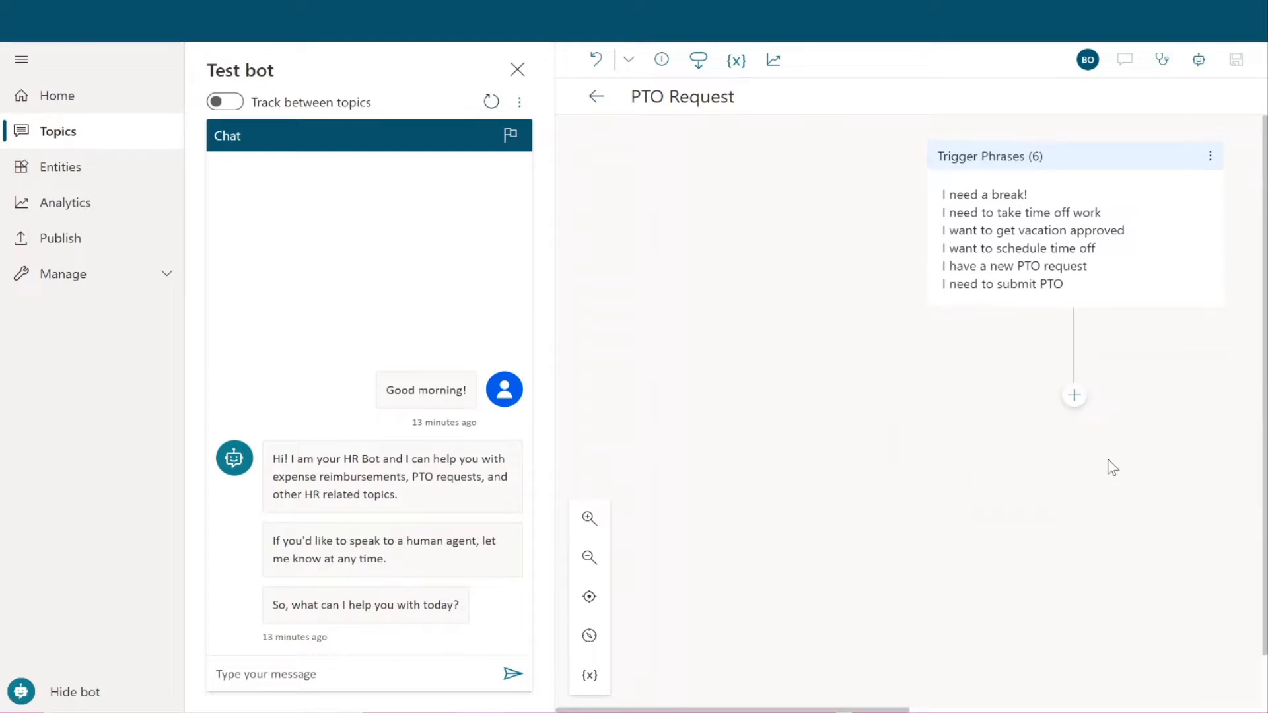
# Add a question node after the trigger phrases asking "To submit a new request for PTO, please select your department:"
pyautogui.click(1077, 397)
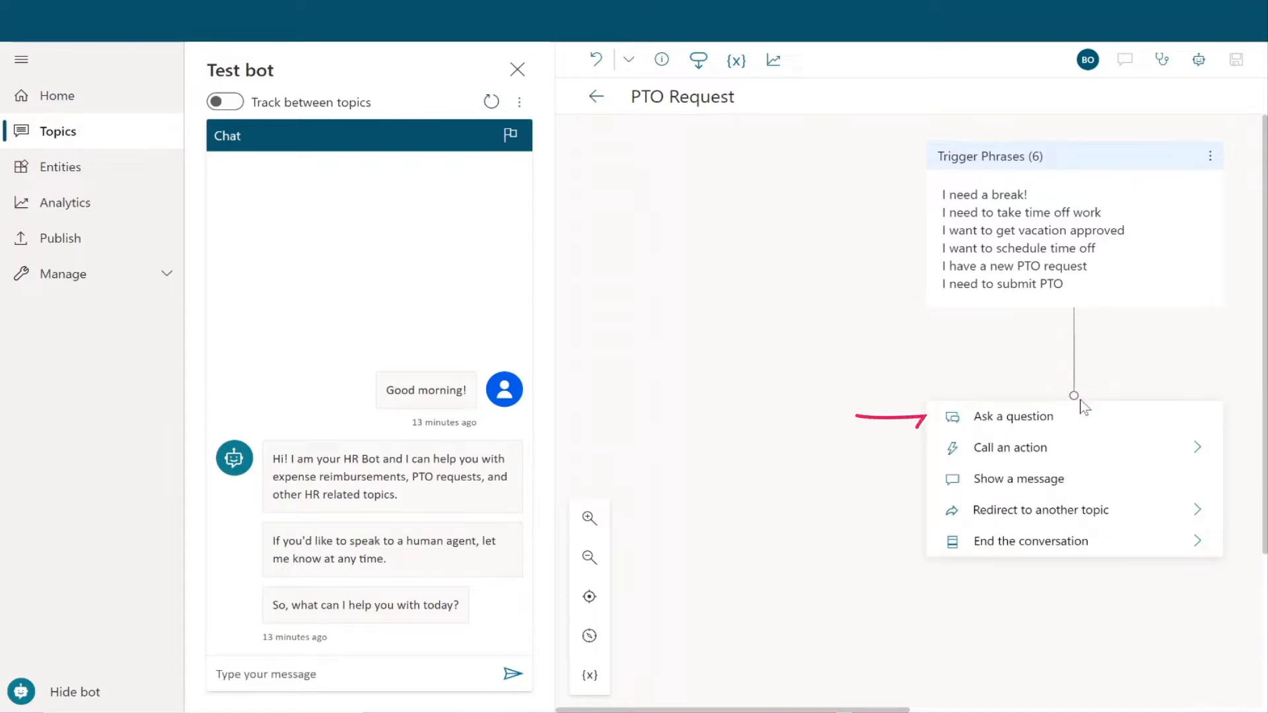
pyautogui.click(1014, 426)
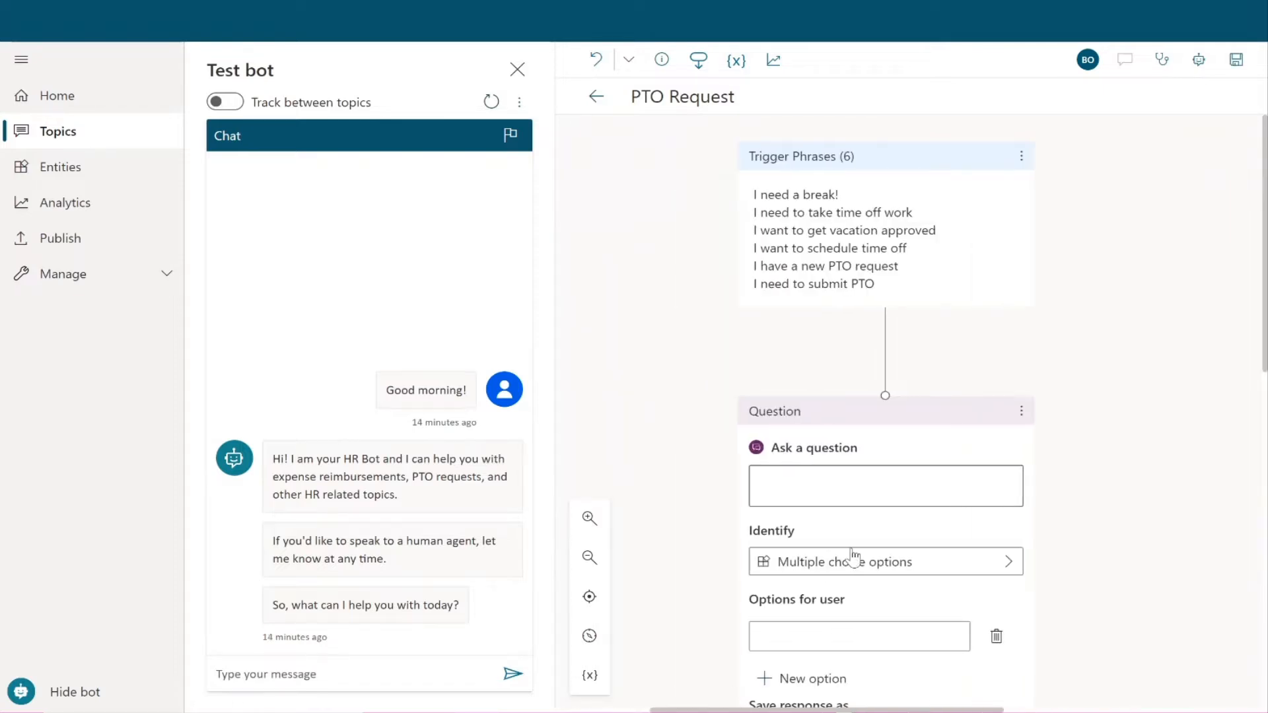
pyautogui.click(855, 491)
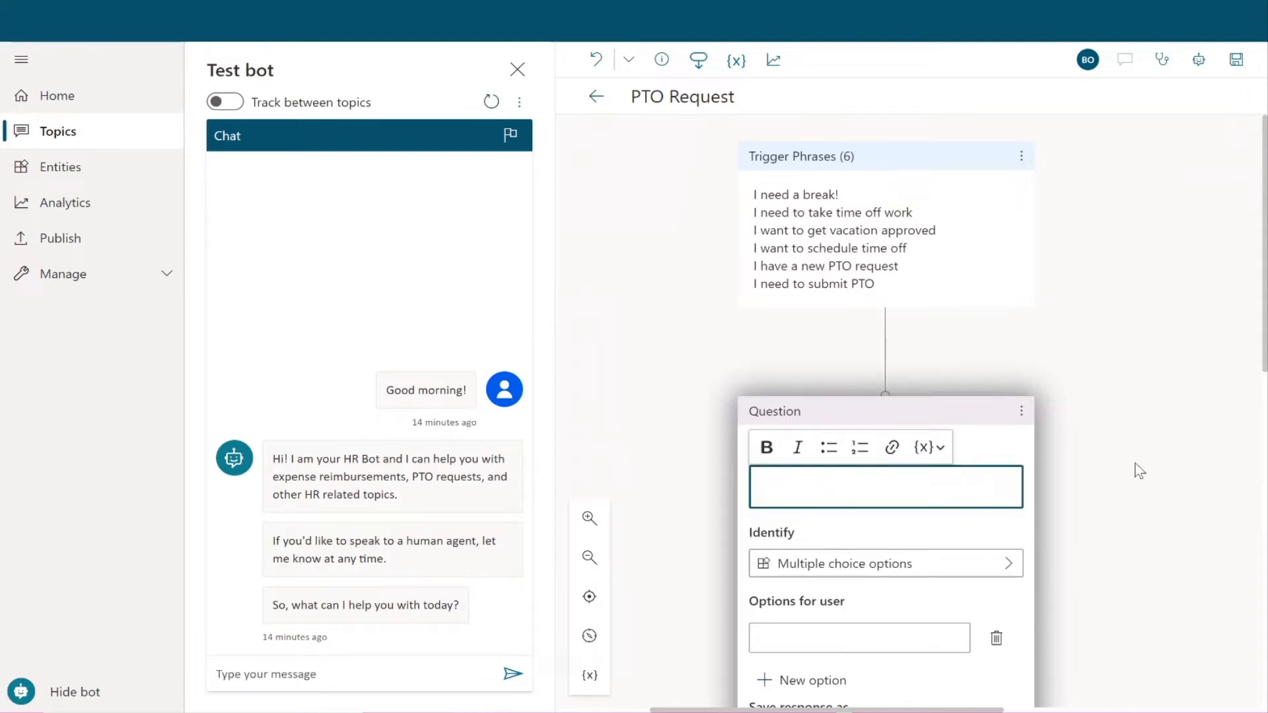
pyautogui.write('To submit a new request for PTO, please select your department:')
# Browse the information types the question can identify and choose Multiple choice options
pyautogui.scroll(-3, 1107, 493)
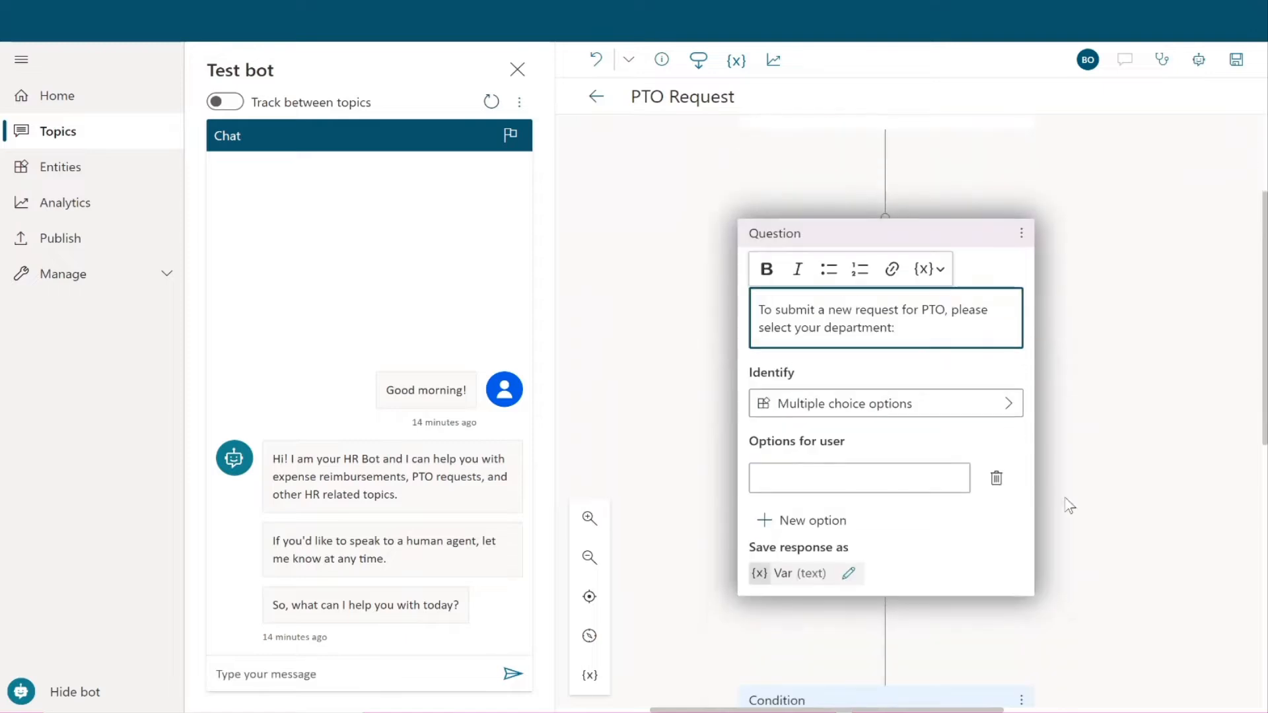
pyautogui.click(912, 476)
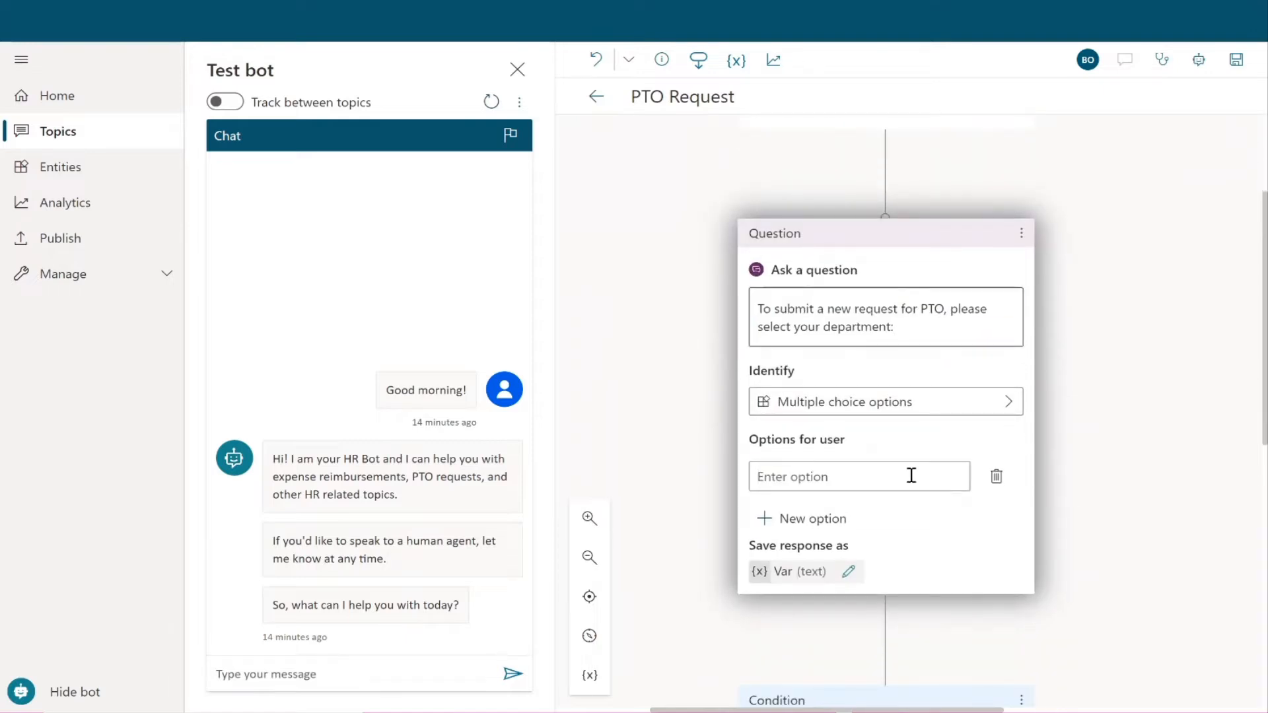
pyautogui.click(926, 409)
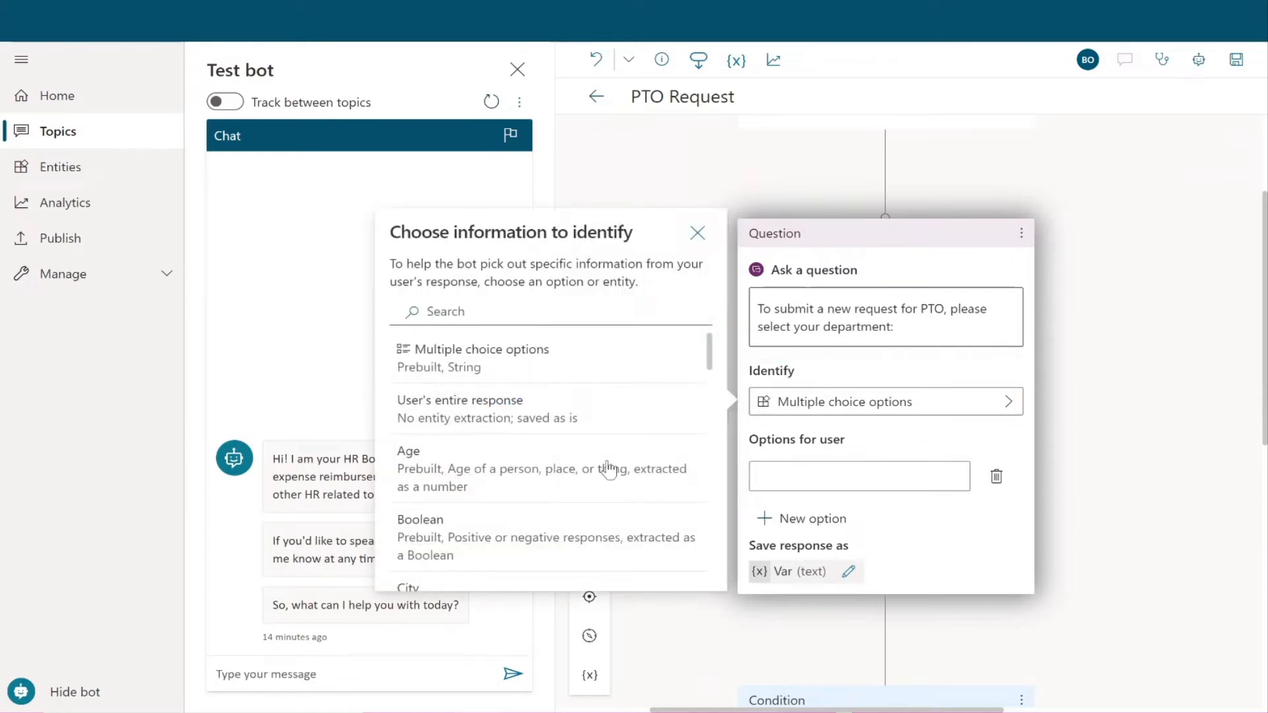
pyautogui.scroll(-2, 604, 491)
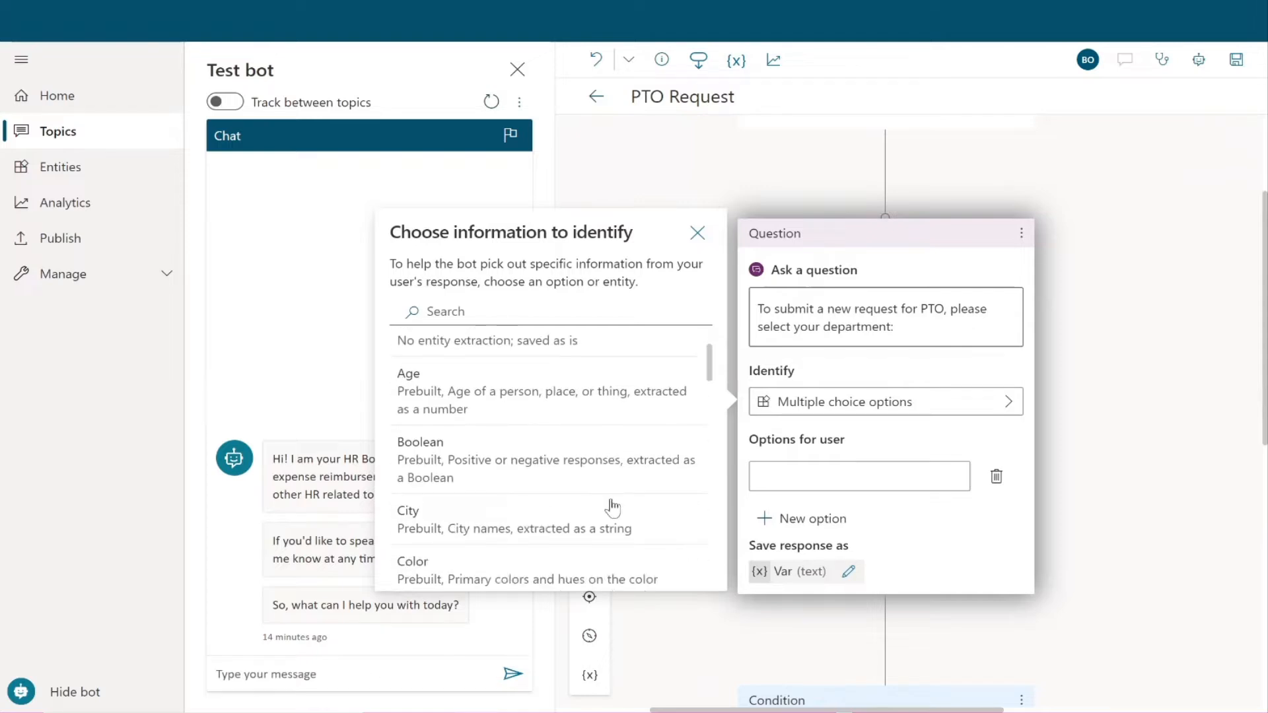
pyautogui.scroll(-1, 613, 507)
pyautogui.scroll(-5, 612, 508)
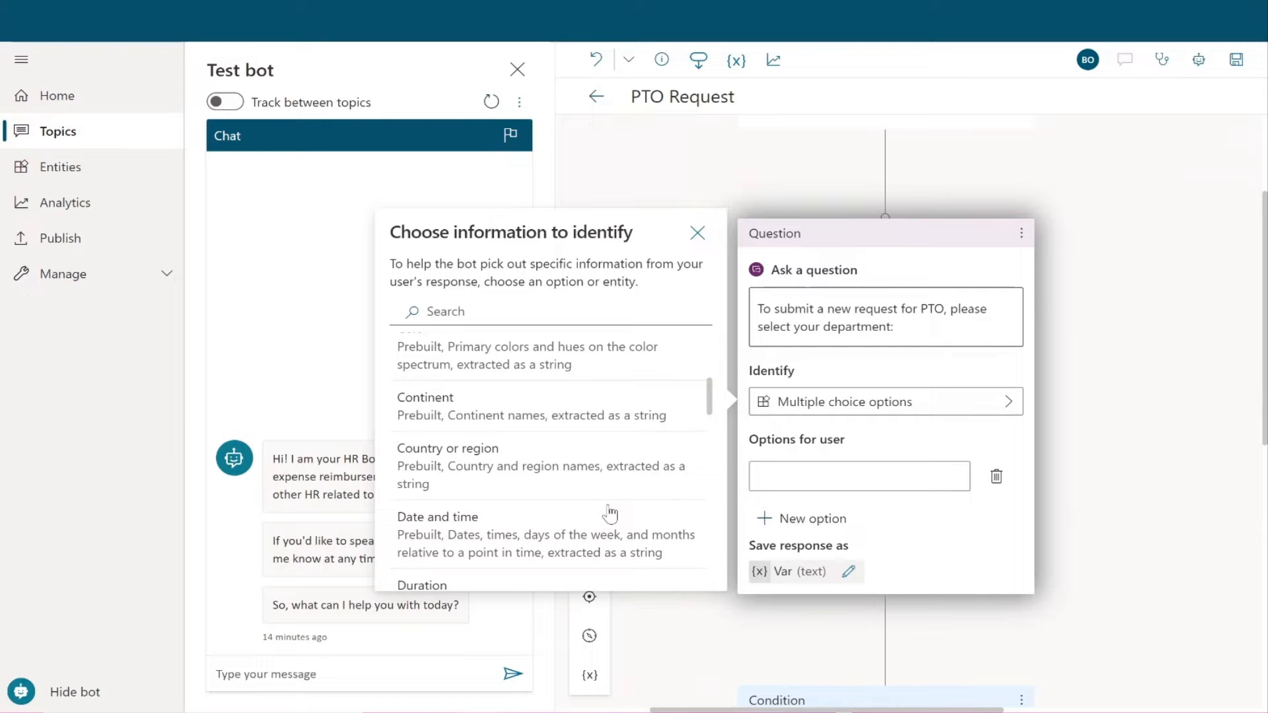
pyautogui.scroll(6, 610, 513)
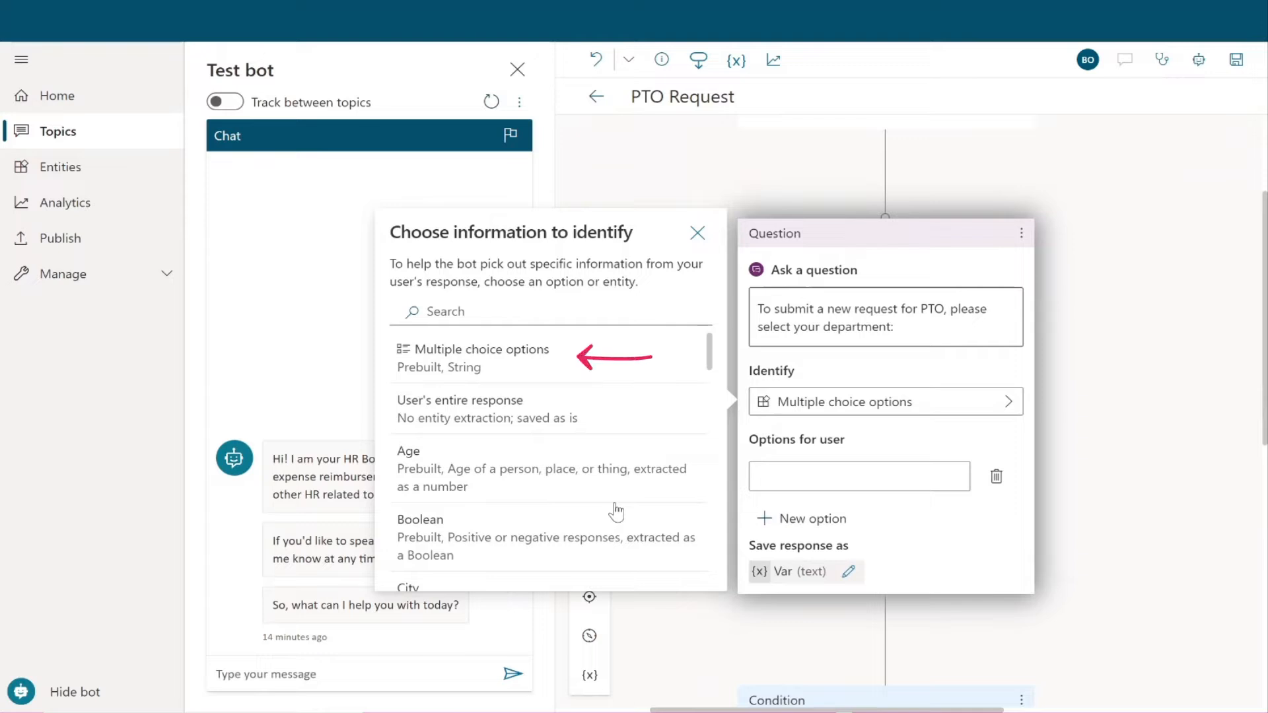
pyautogui.click(577, 353)
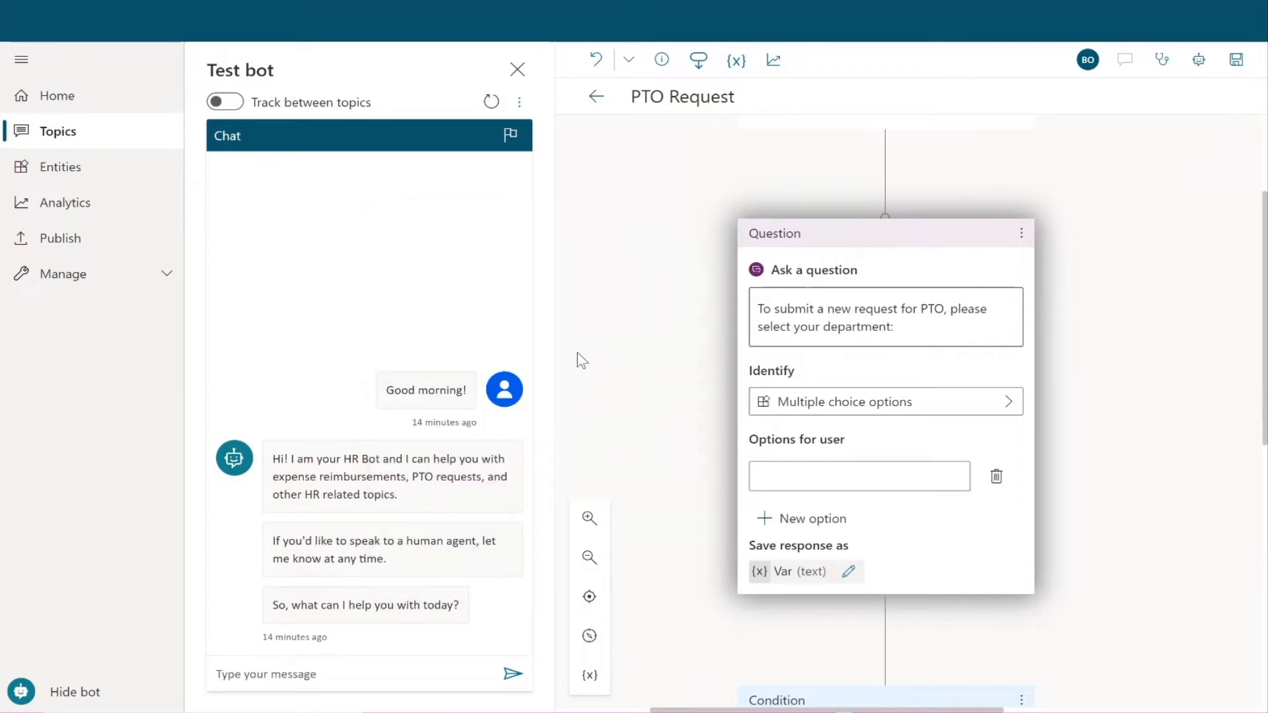
# Enter Sales and Marketing as the first two answer options of the department question
pyautogui.click(891, 480)
pyautogui.write('Sales')
pyautogui.press('Tab')
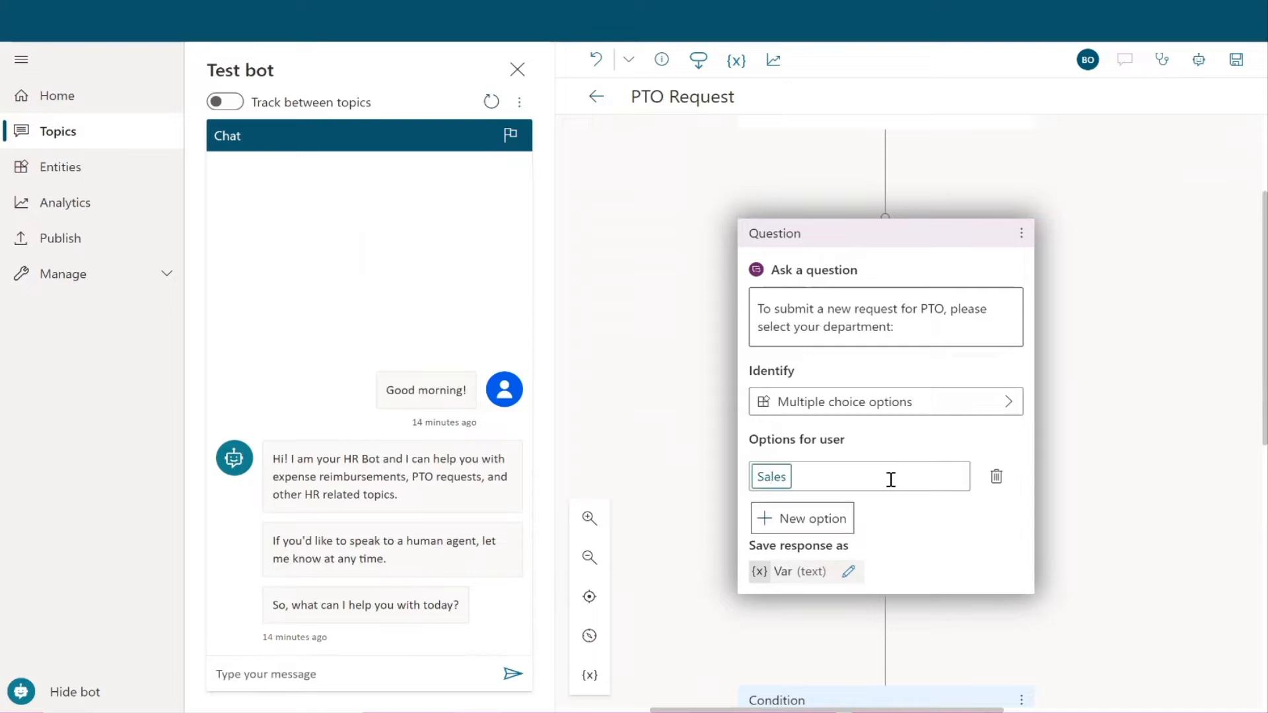
pyautogui.click(831, 488)
pyautogui.press('Tab')
pyautogui.click(798, 519)
pyautogui.write('Marketing')
pyautogui.click(1045, 538)
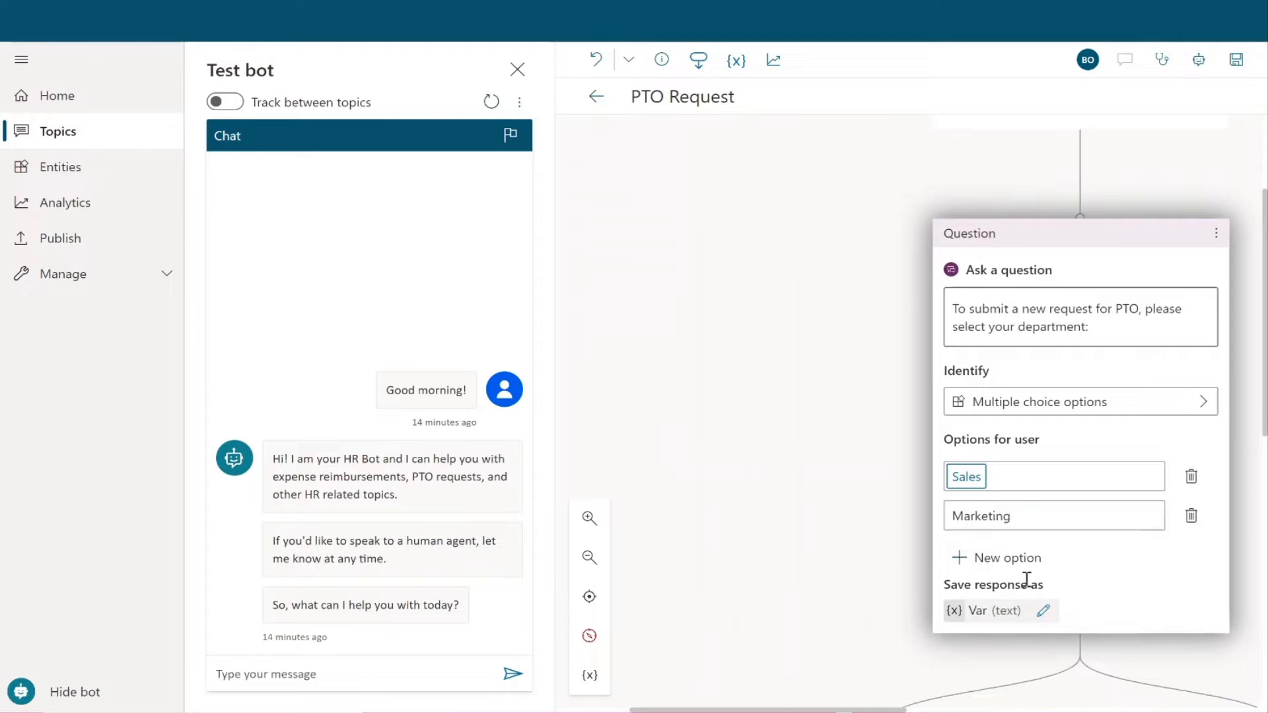
# Add Accounting as the third answer option of the department question
pyautogui.click(961, 561)
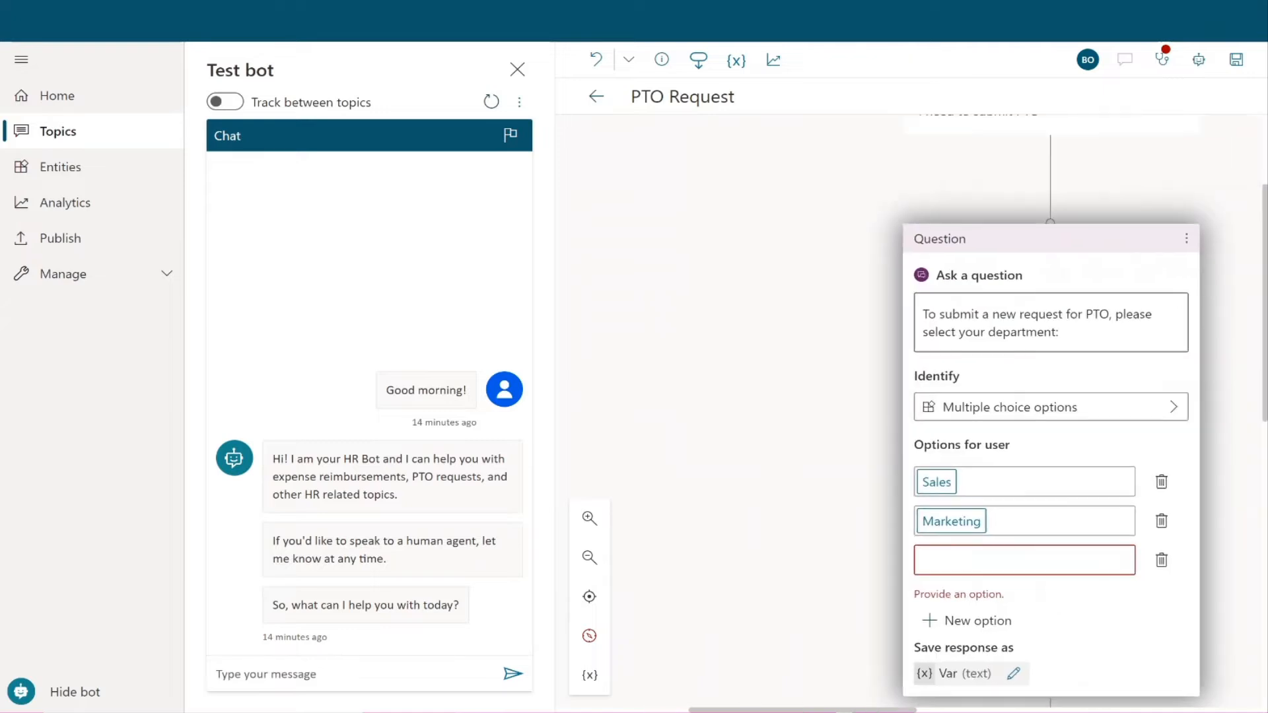
pyautogui.click(967, 558)
pyautogui.write('Accou')
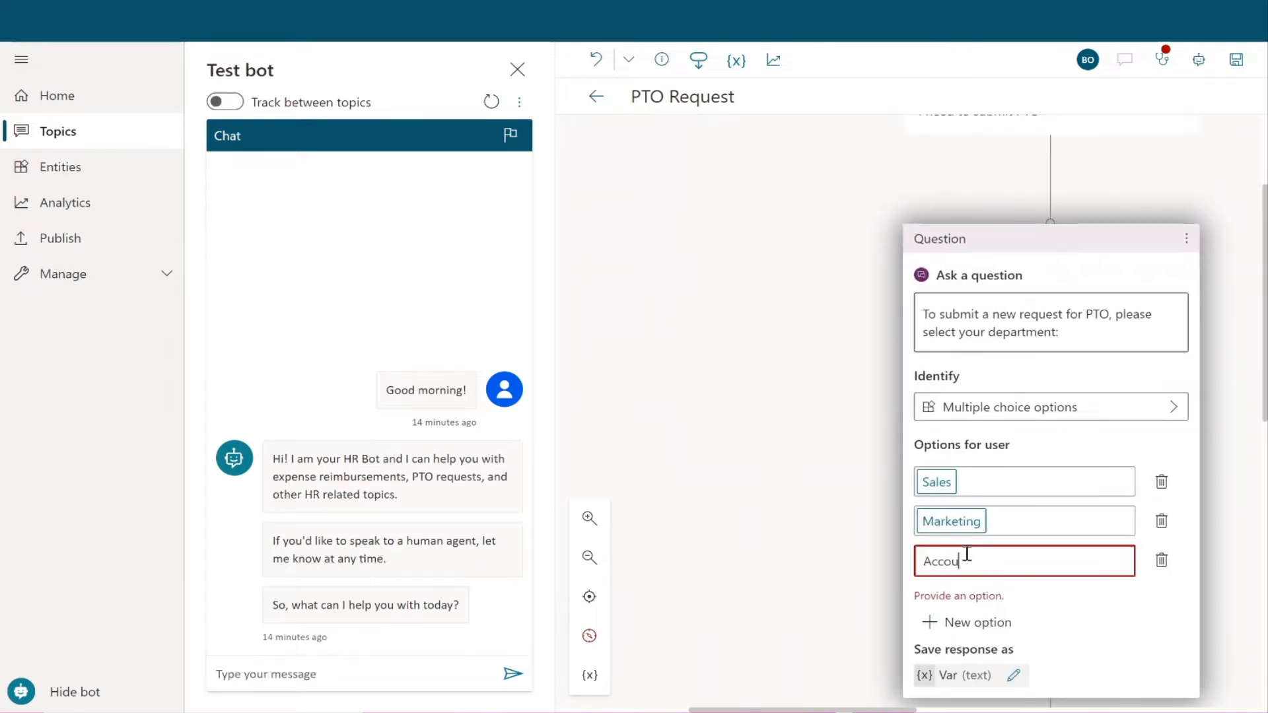
pyautogui.write('nting')
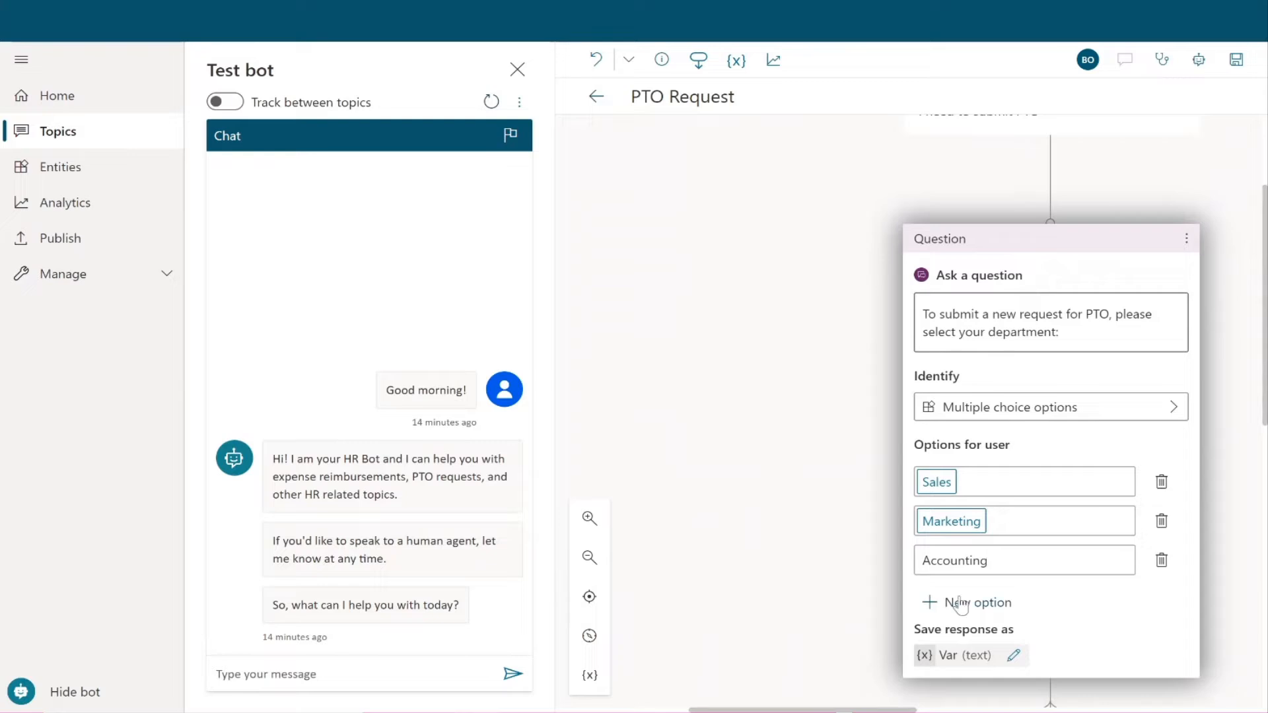
pyautogui.click(1135, 624)
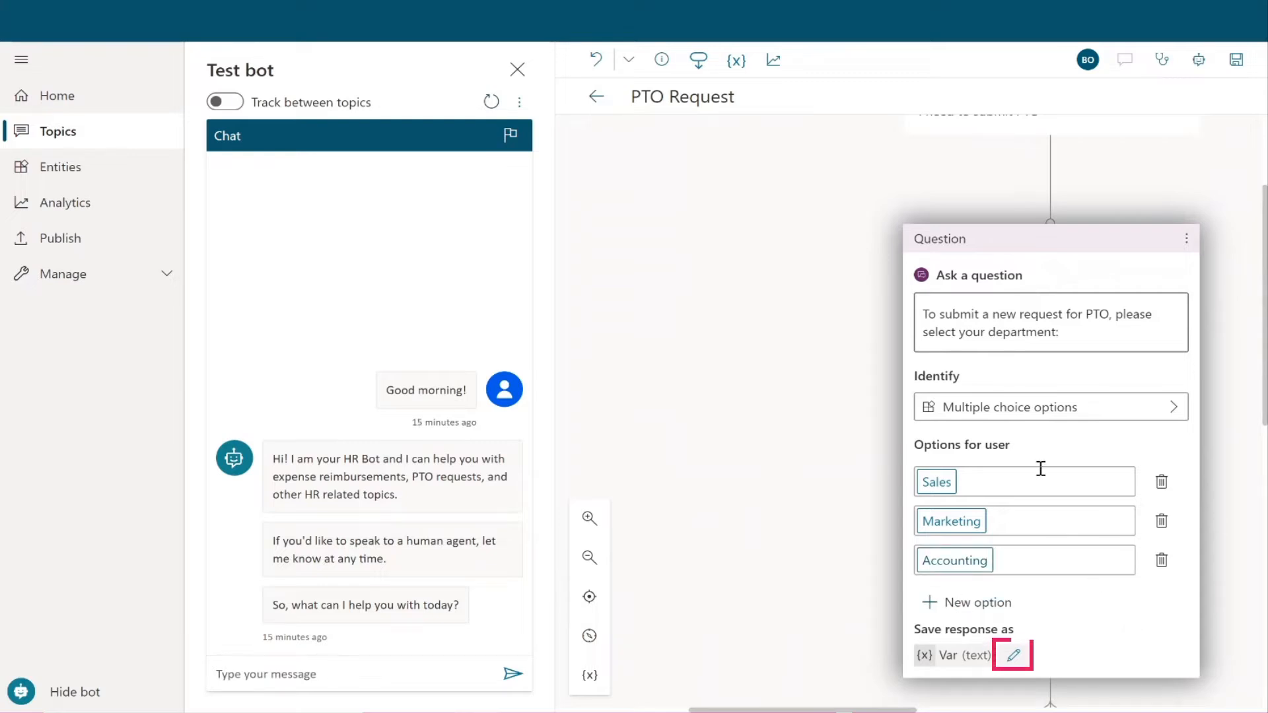
# Rename the variable that stores the department question's response to Department
pyautogui.click(1014, 655)
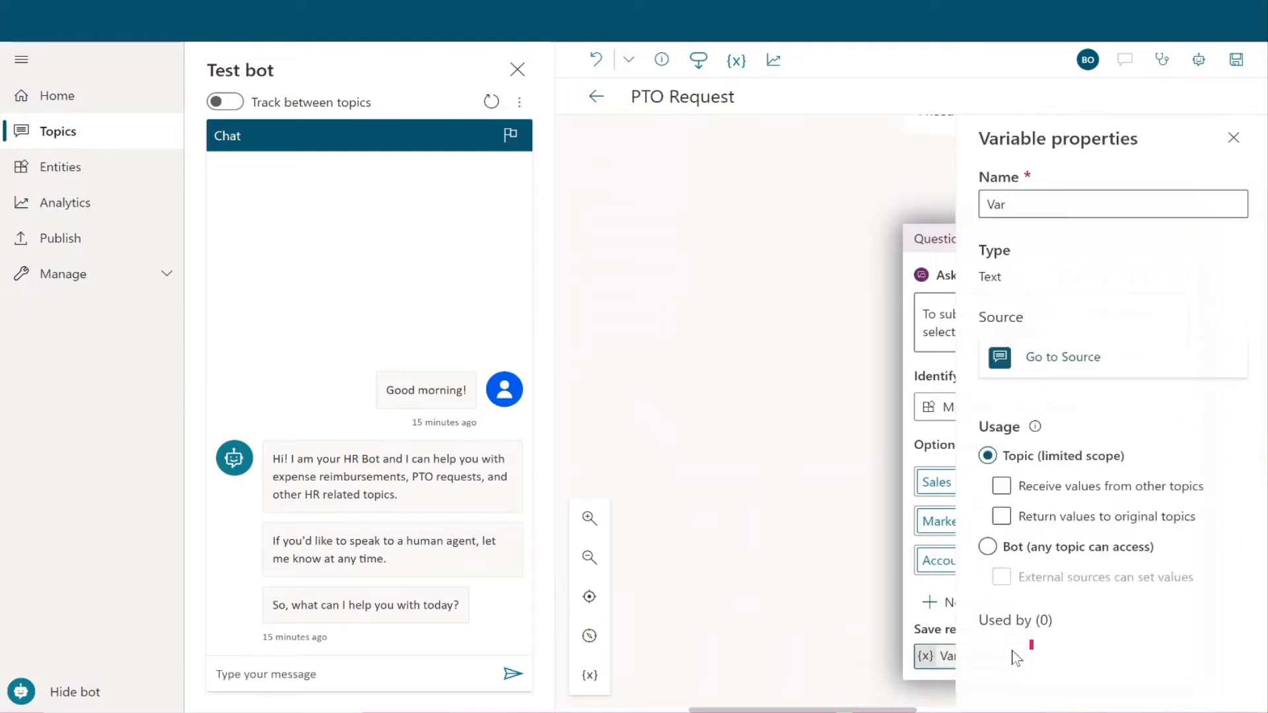
pyautogui.click(1040, 212)
pyautogui.hotkey('ctrl', 'a')
pyautogui.write('Department')
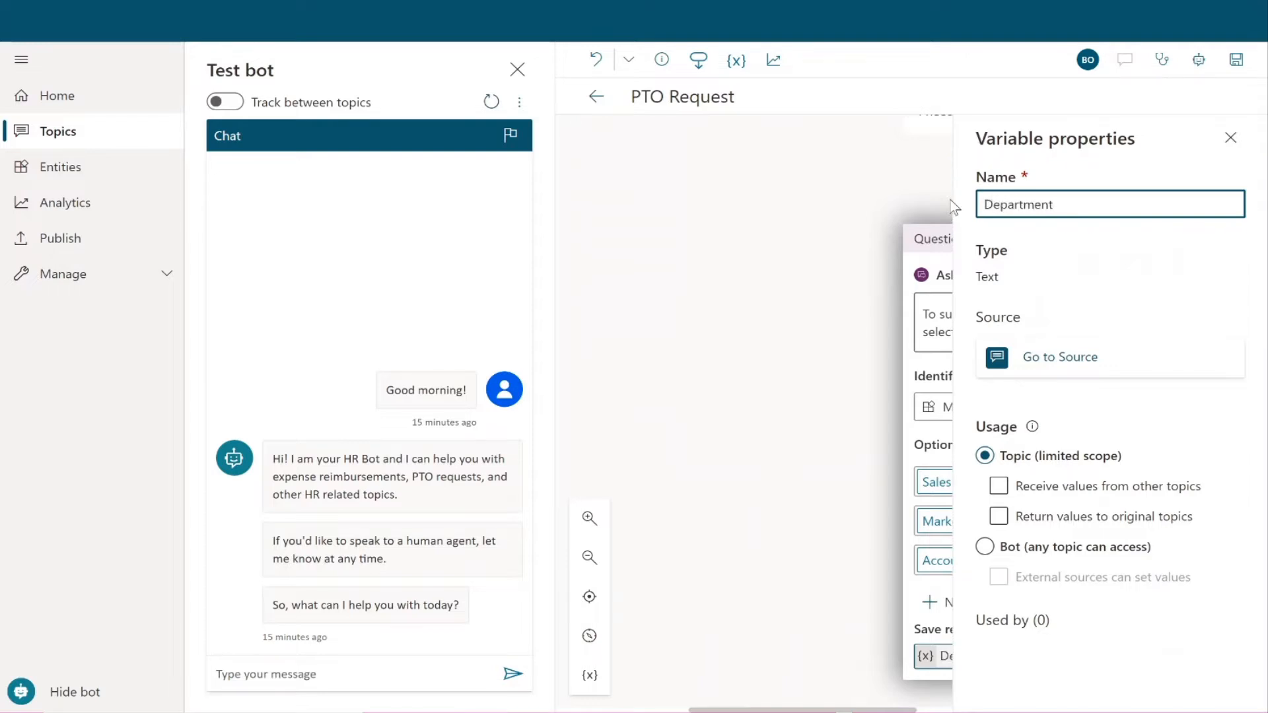
pyautogui.click(1230, 137)
# Close the Test bot pane and add a question node under the Sales condition asking "What is your full name?"
pyautogui.scroll(-2, 1098, 542)
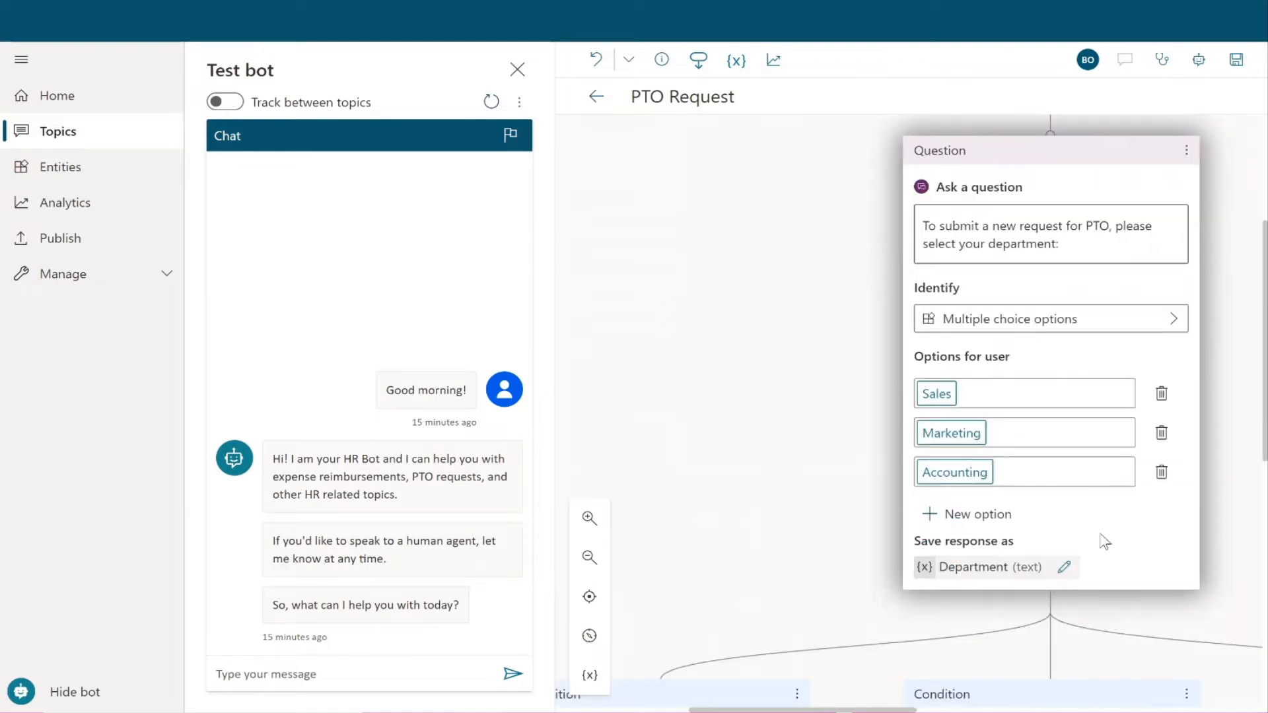
pyautogui.scroll(-4, 1104, 527)
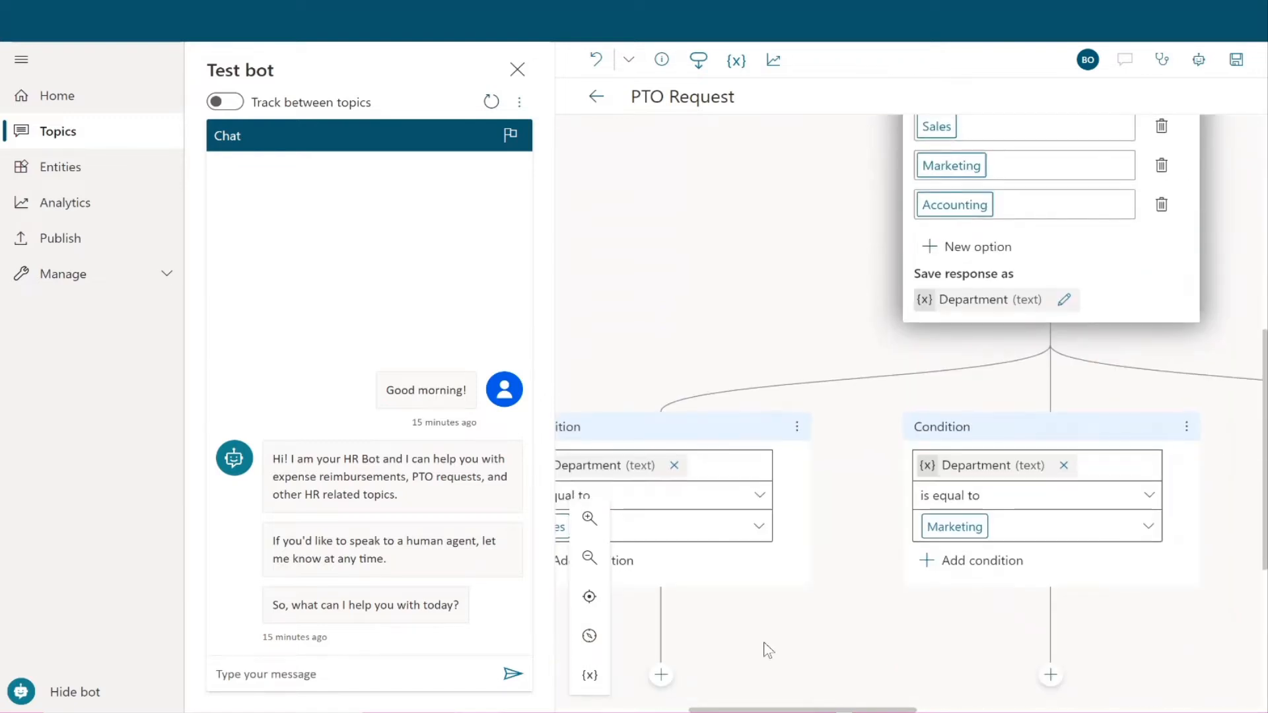
pyautogui.click(518, 70)
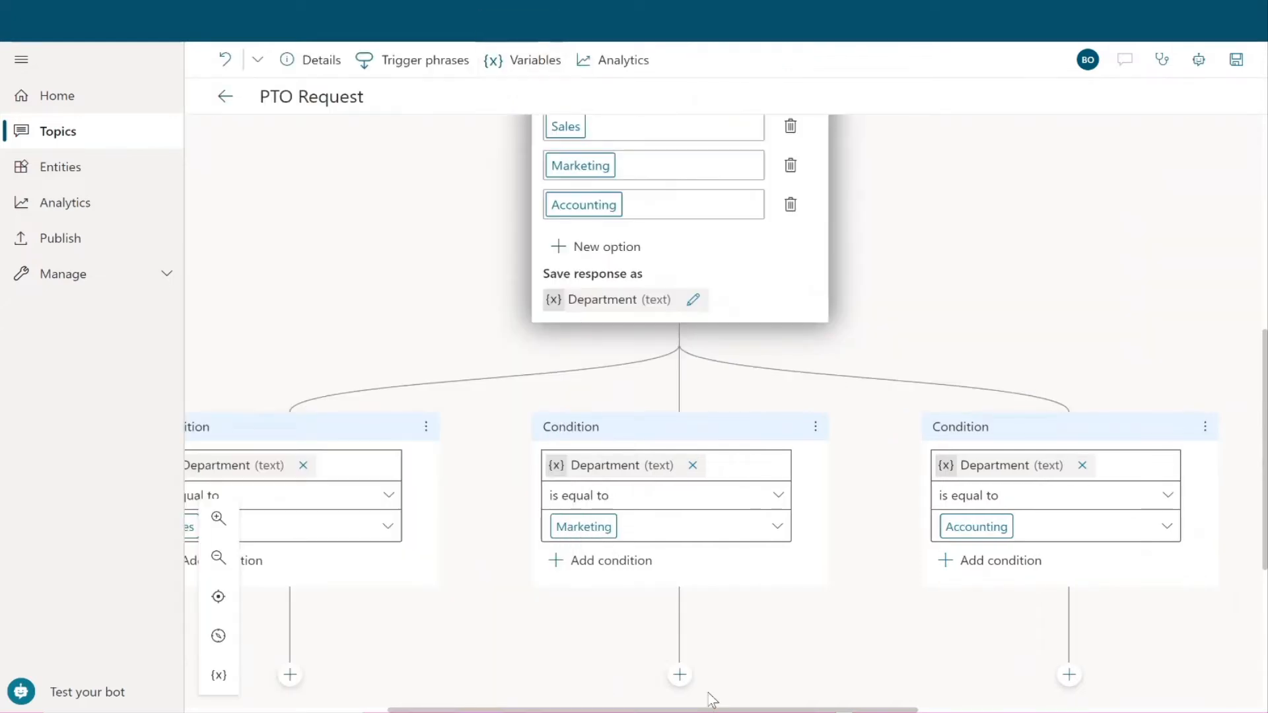
pyautogui.moveTo(687, 710); pyautogui.dragTo(760, 695)
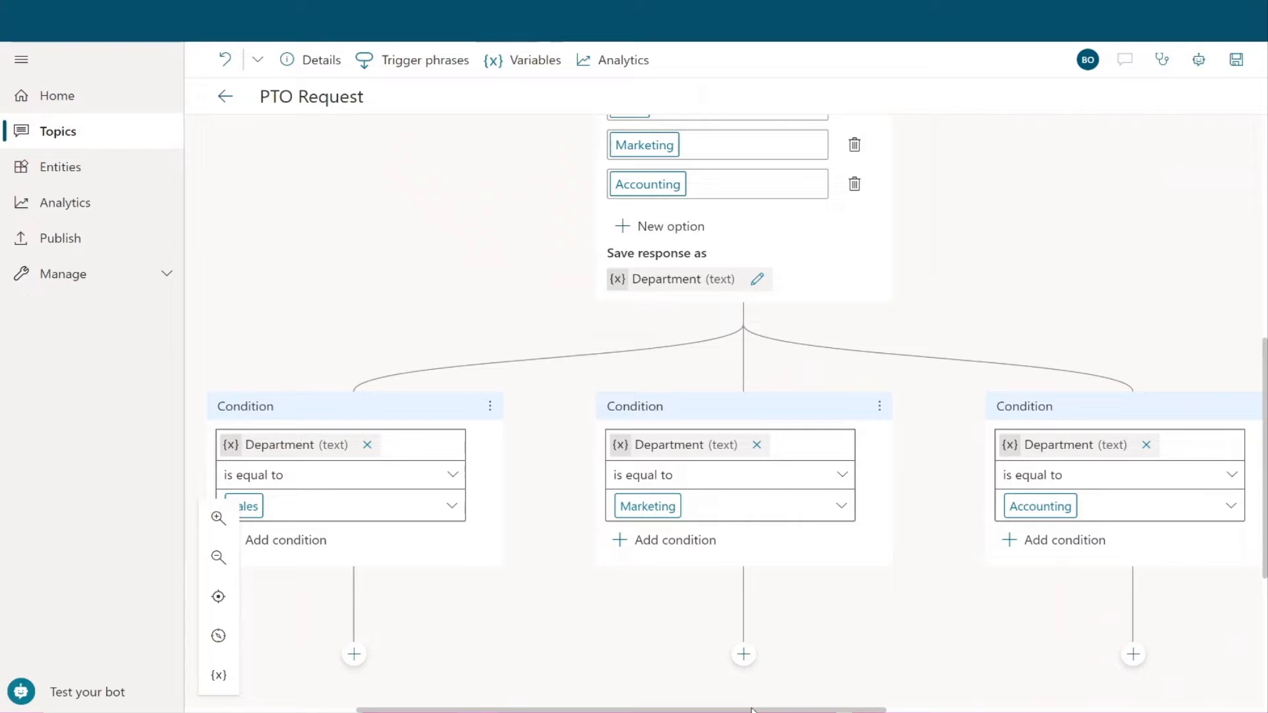
pyautogui.scroll(-3, 784, 623)
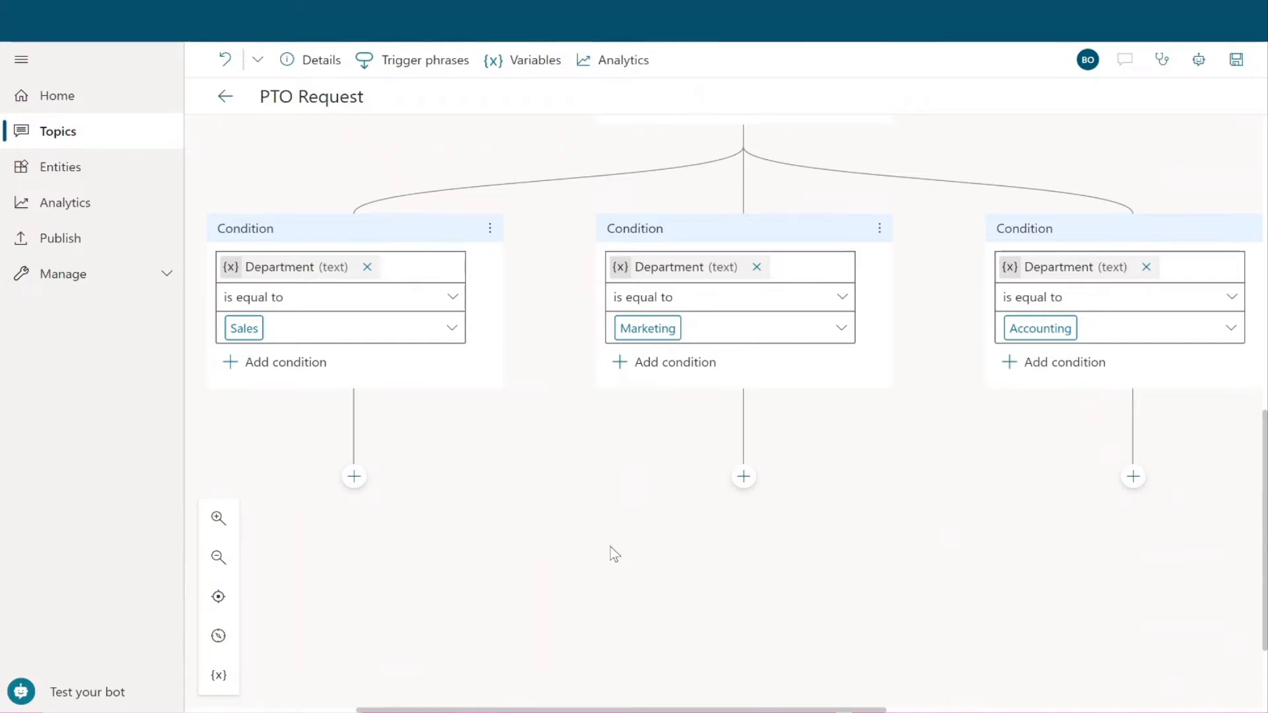
pyautogui.click(355, 477)
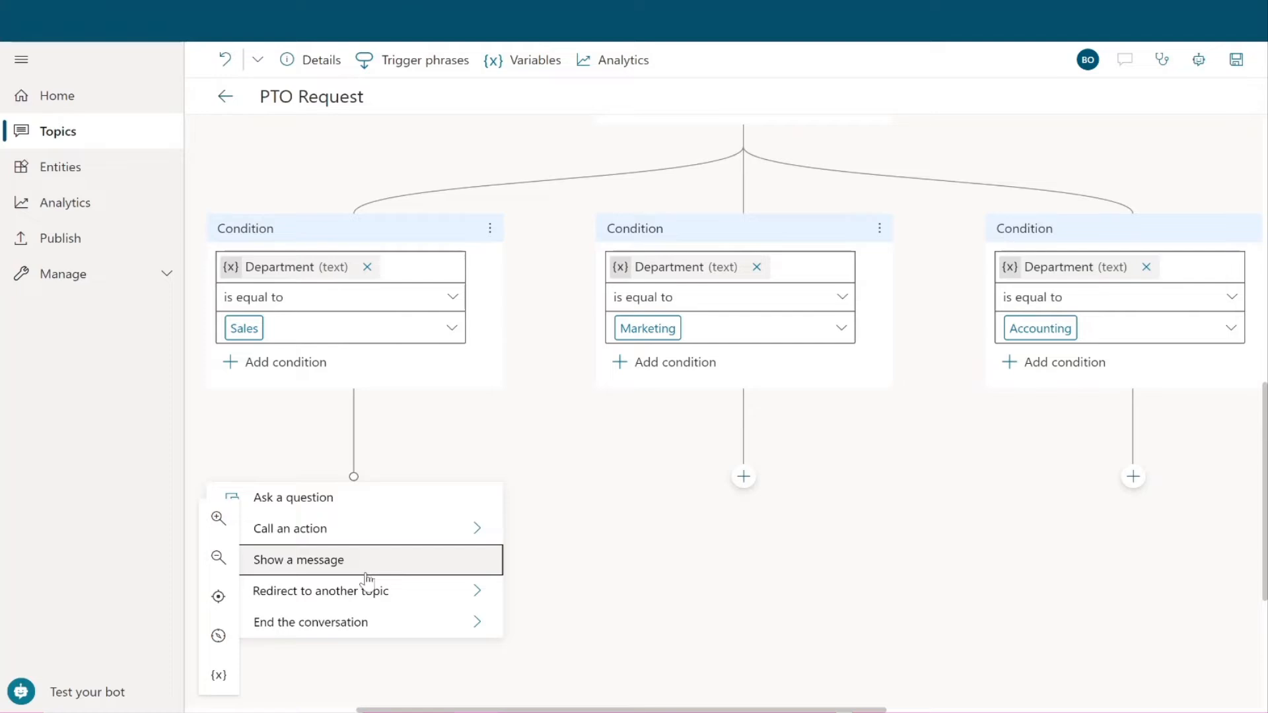
pyautogui.click(394, 509)
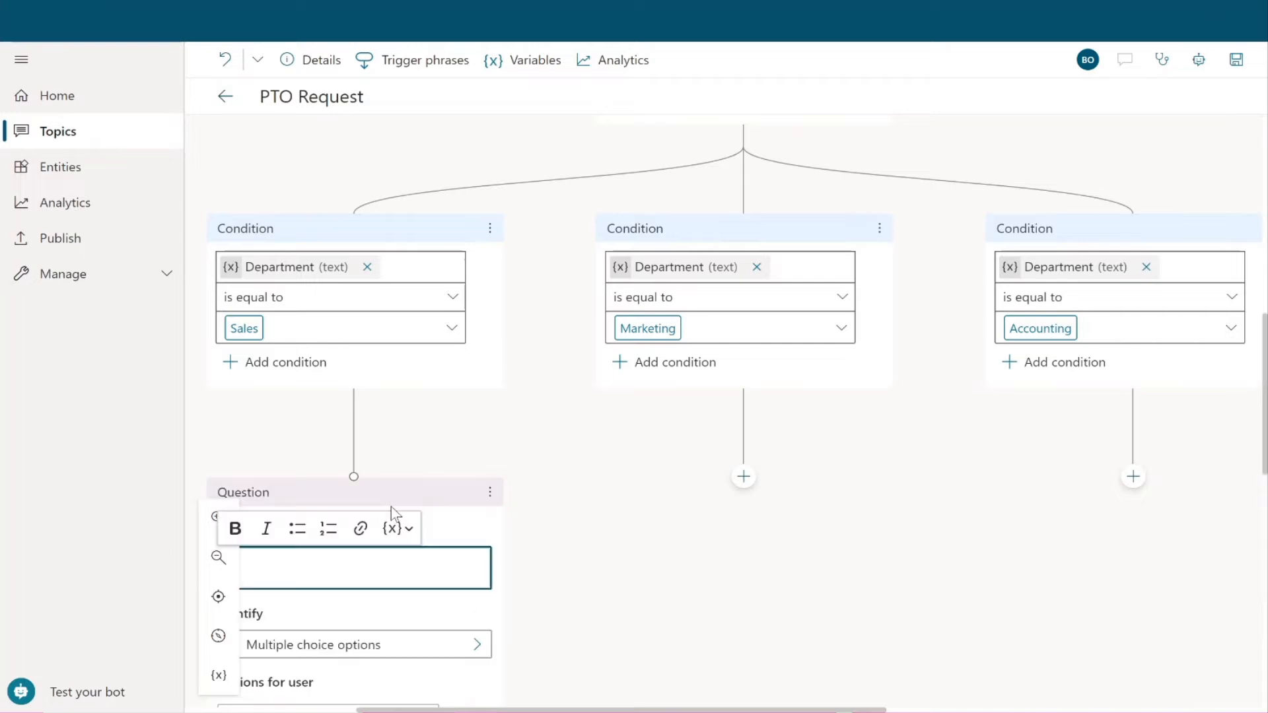
pyautogui.write('What is your full')
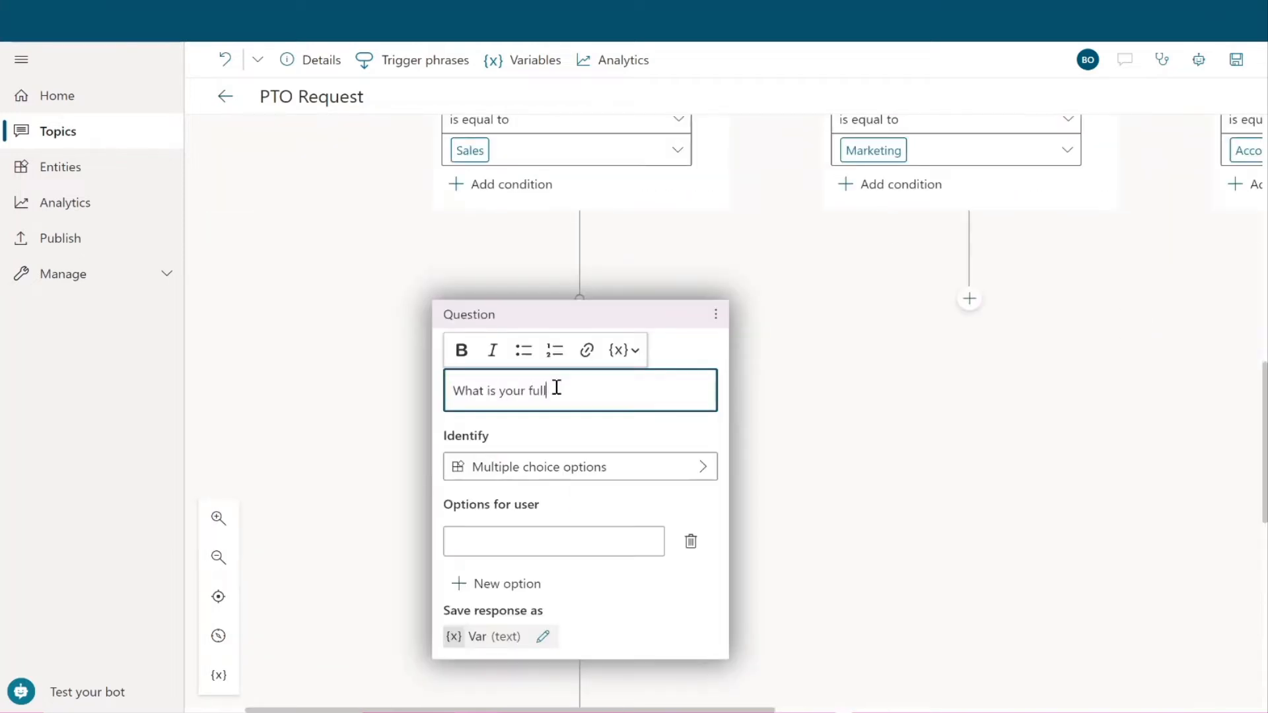
pyautogui.write(' name?')
# Search the information types for "name" and set the full name question to identify Person name
pyautogui.click(612, 476)
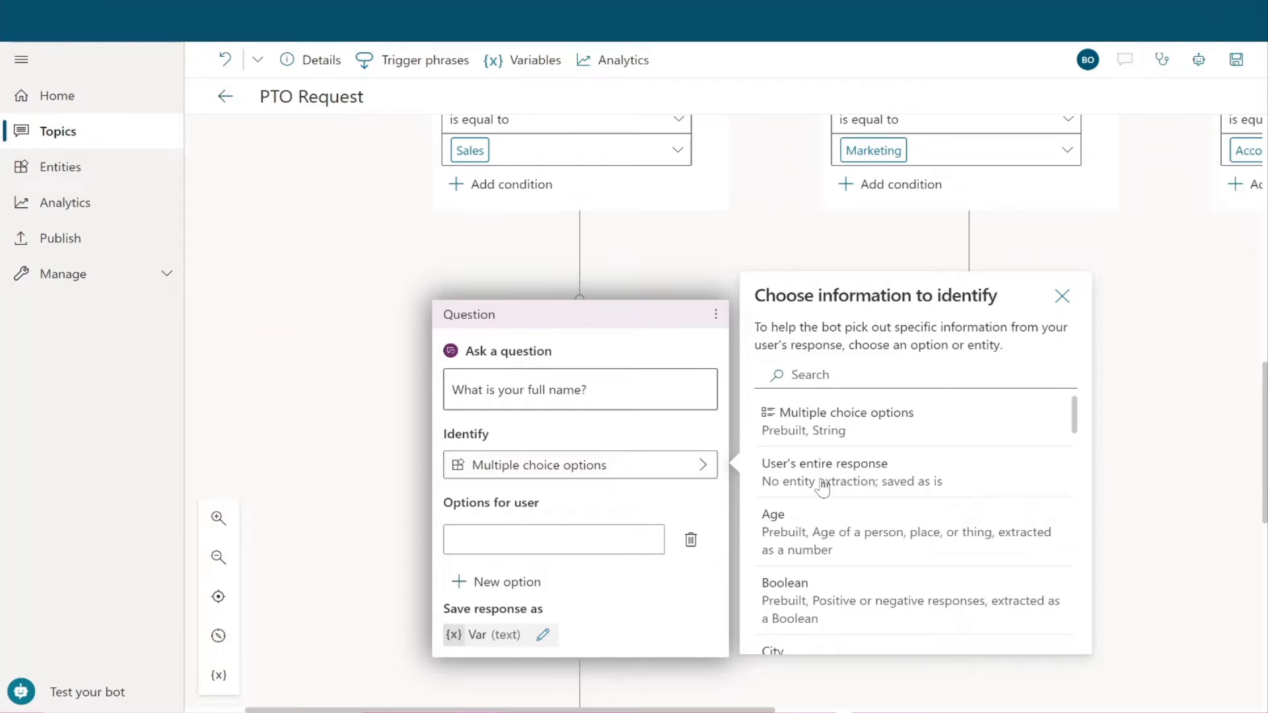
pyautogui.click(838, 372)
pyautogui.write('name')
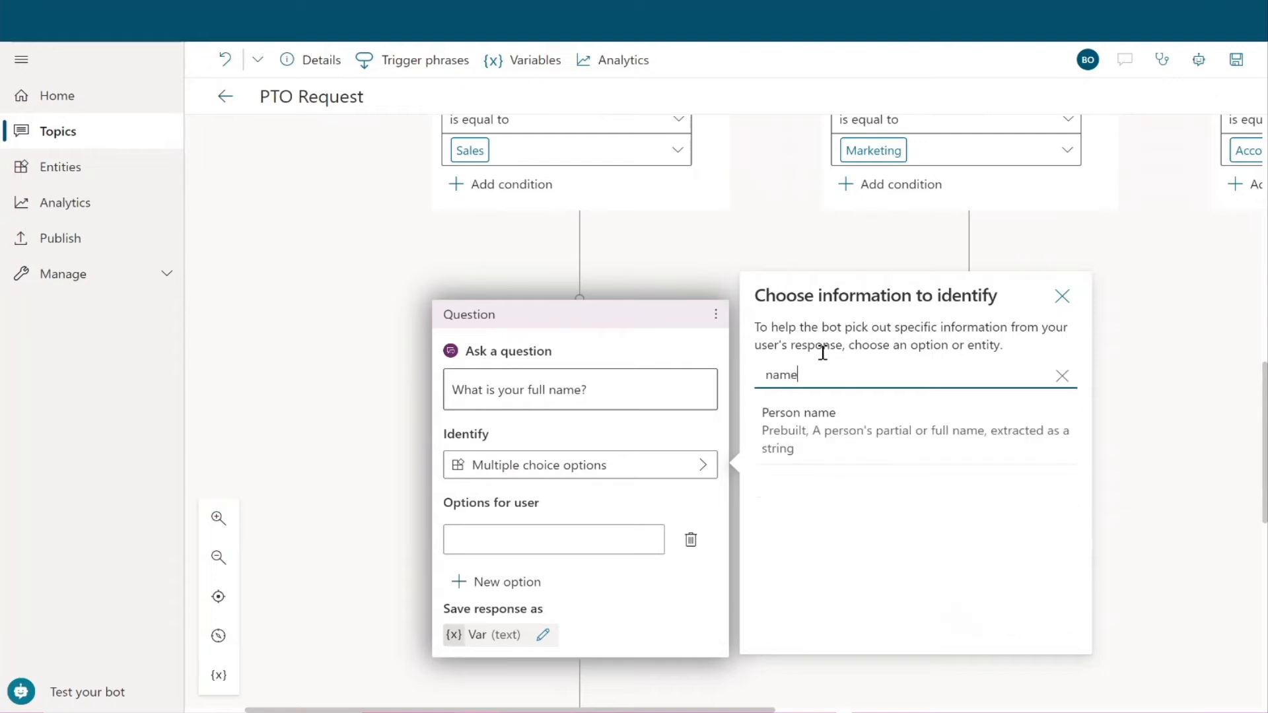
pyautogui.click(886, 439)
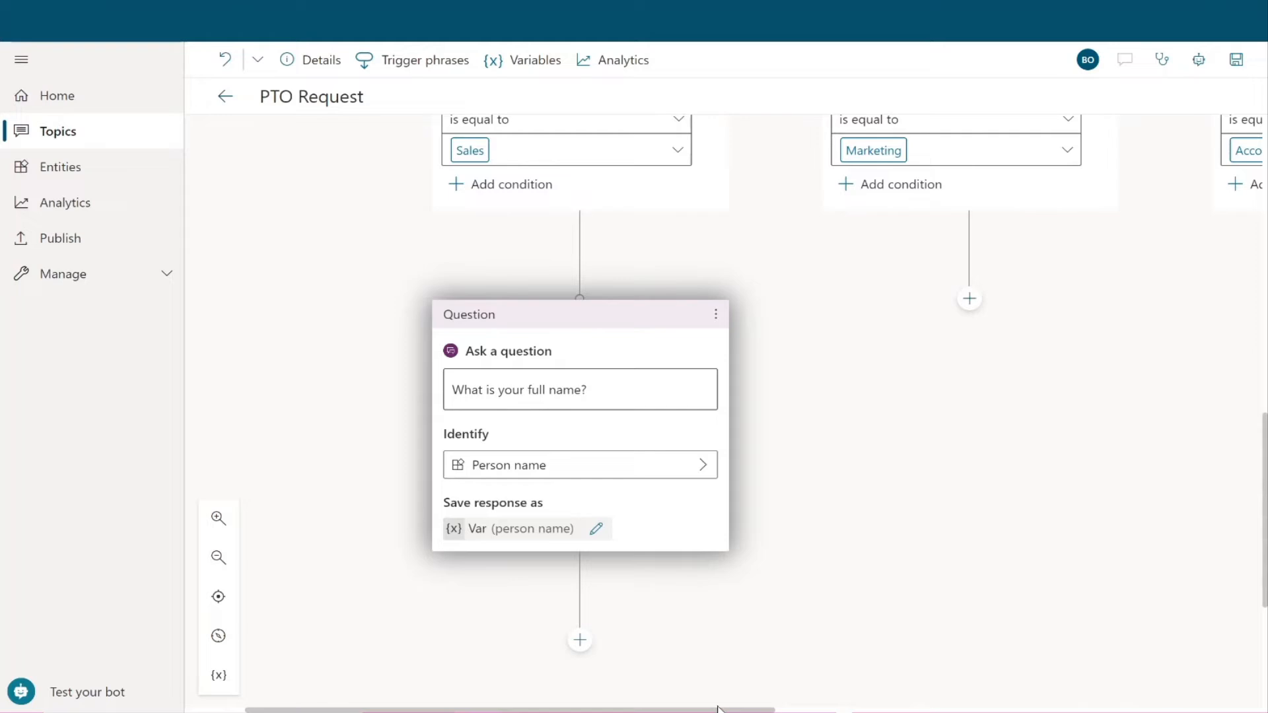
# Add an empty message node under both the Marketing condition and the Accounting condition
pyautogui.moveTo(719, 708); pyautogui.dragTo(781, 709)
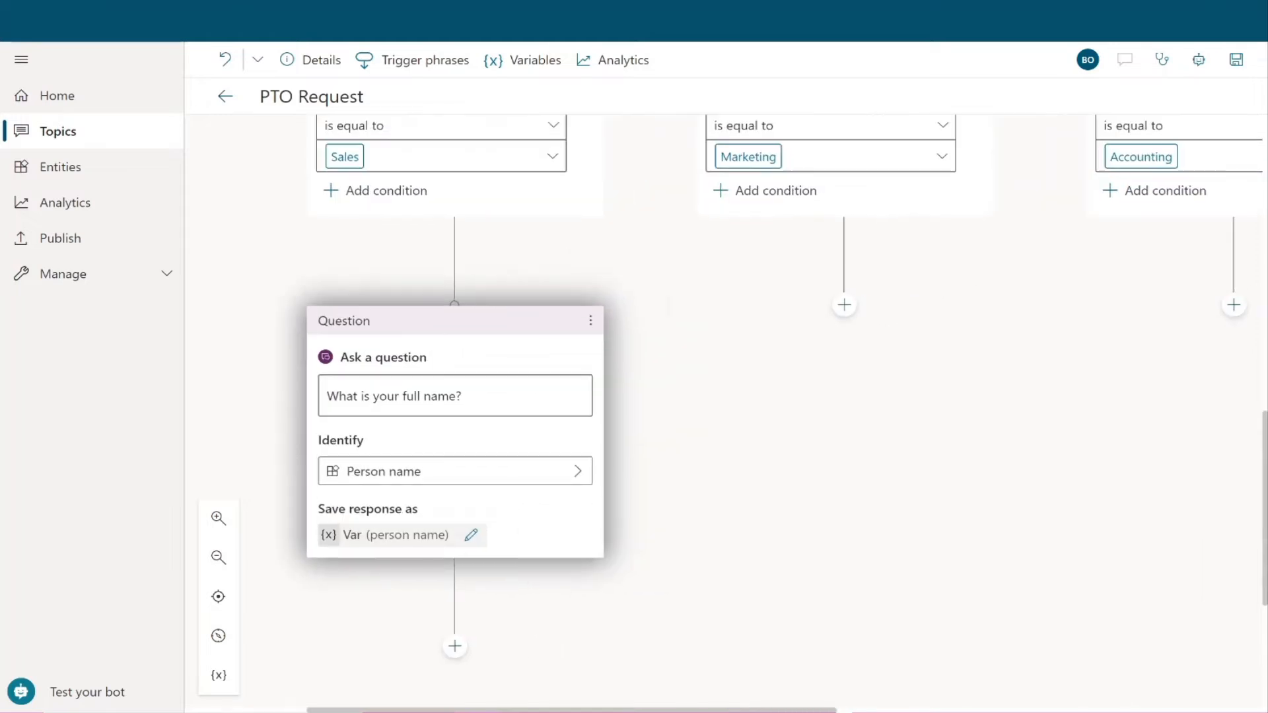
pyautogui.click(844, 305)
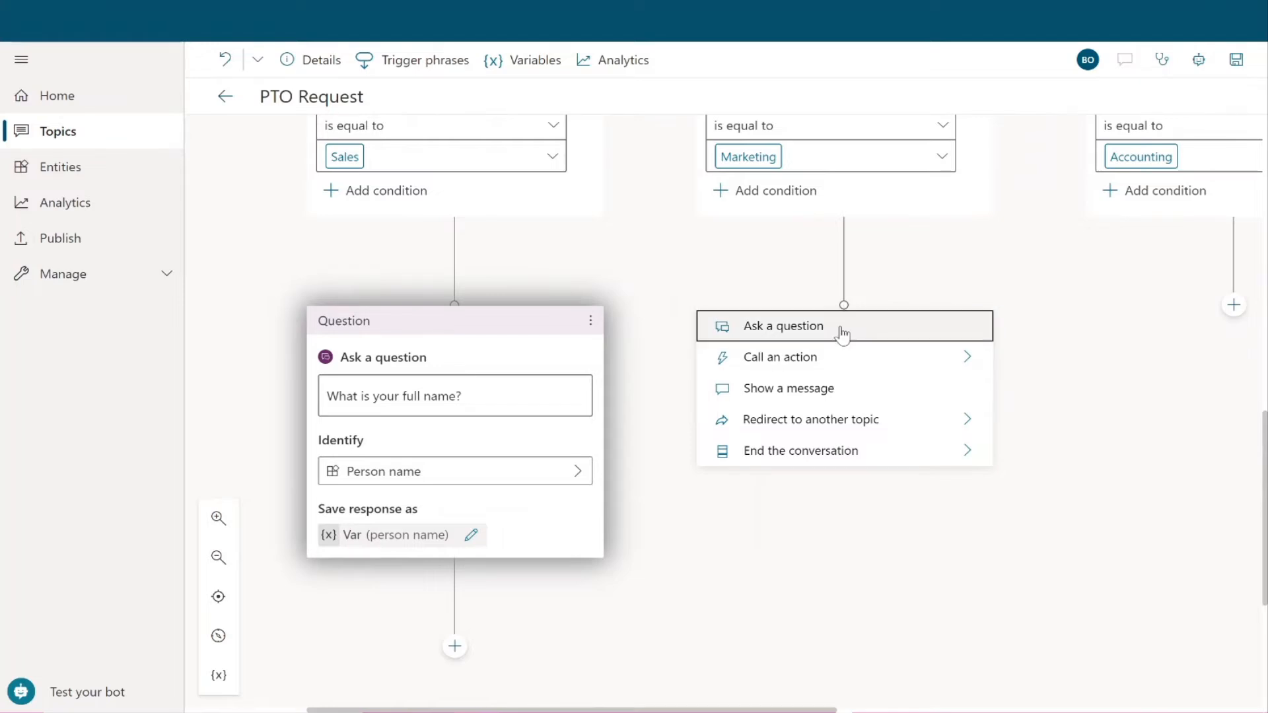
pyautogui.click(847, 390)
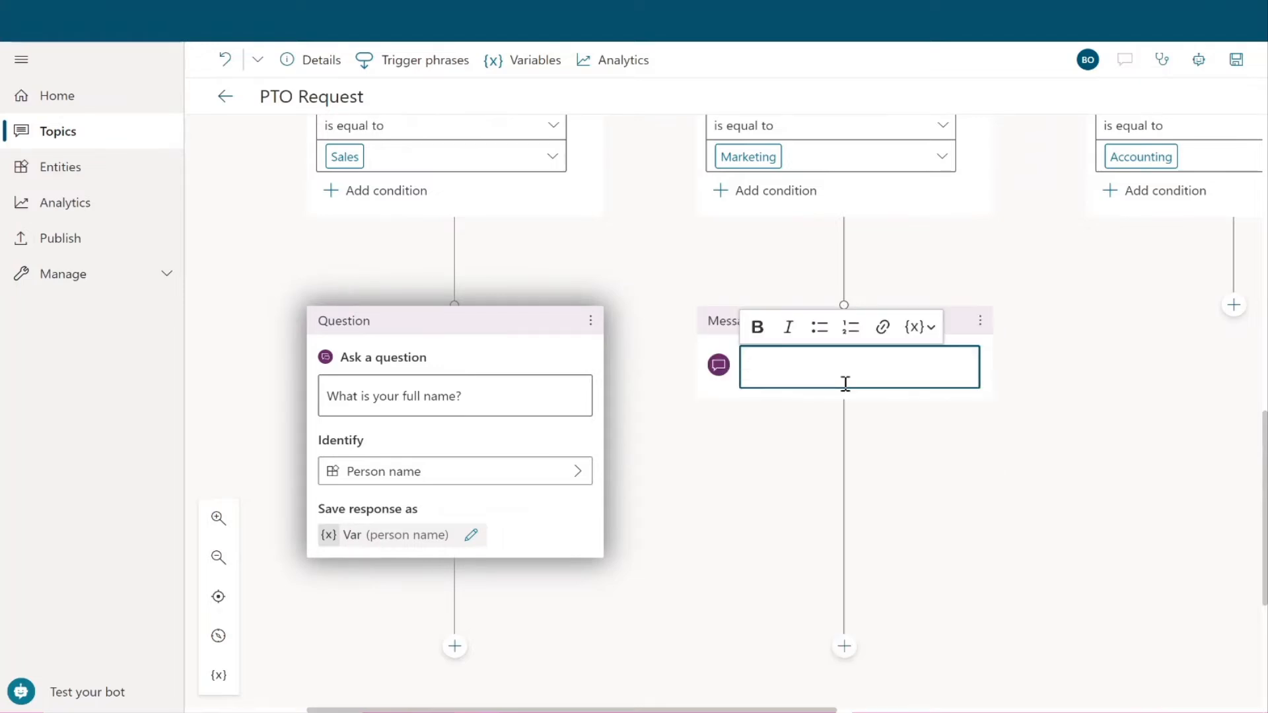
pyautogui.click(912, 442)
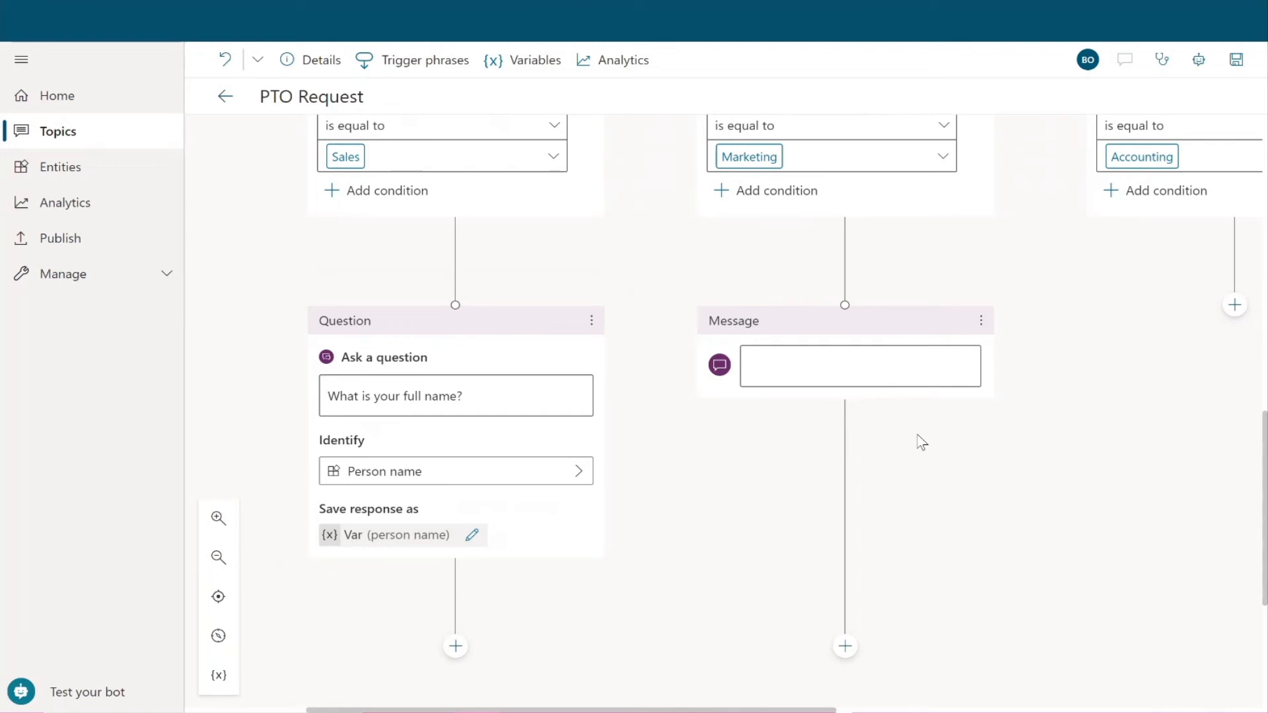
pyautogui.click(1234, 305)
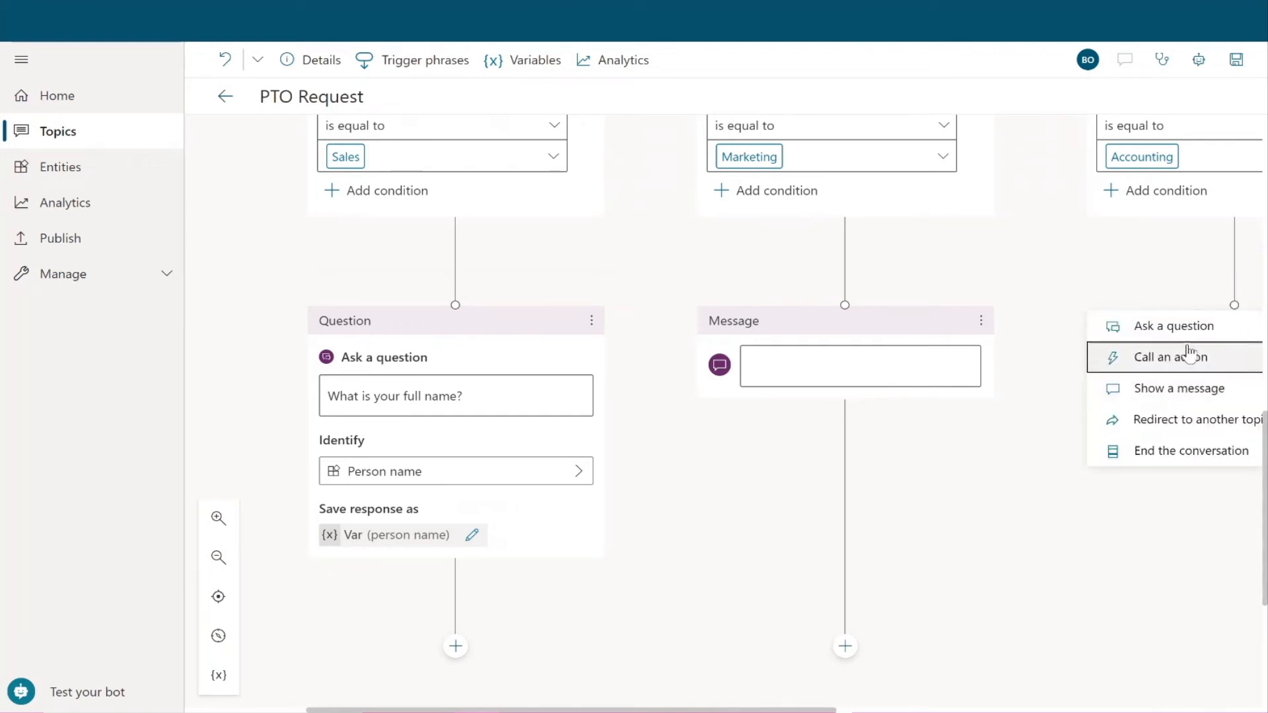
pyautogui.click(1187, 388)
pyautogui.click(1167, 468)
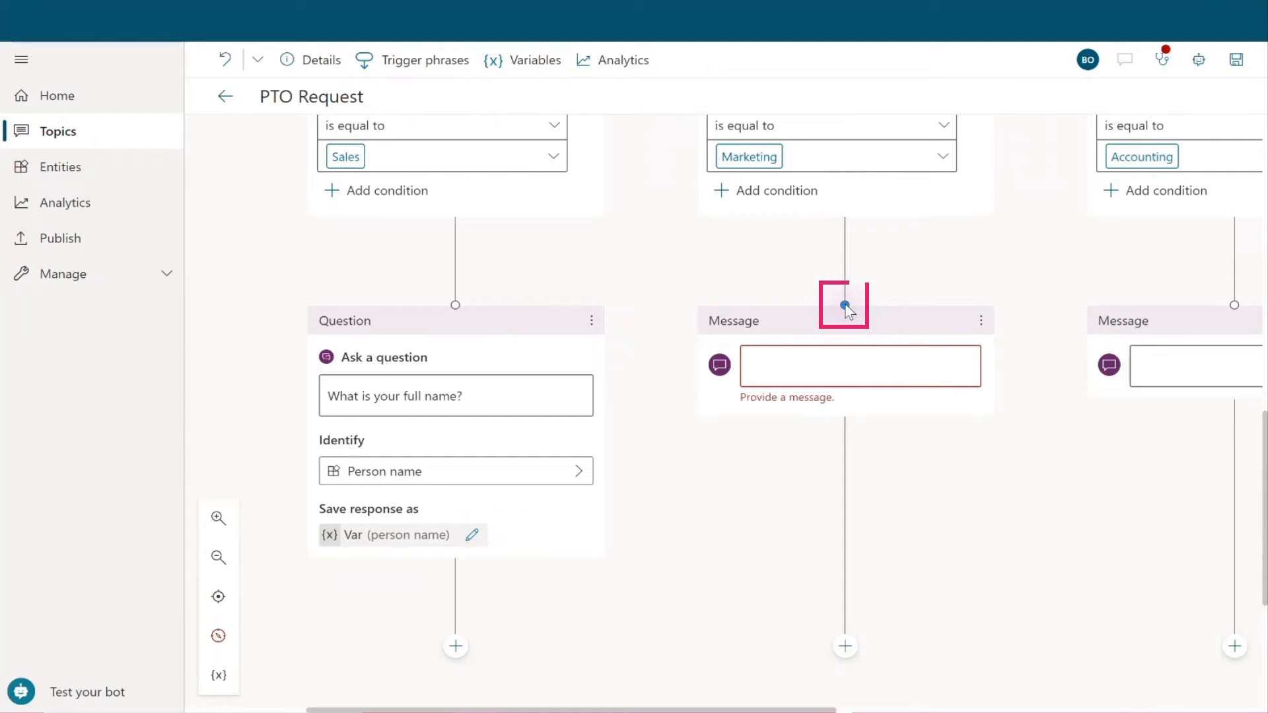
# Reconnect the Marketing and Accounting condition branches from their message nodes to the full name question
pyautogui.moveTo(846, 305); pyautogui.dragTo(605, 445)
pyautogui.moveTo(597, 444); pyautogui.dragTo(455, 304)
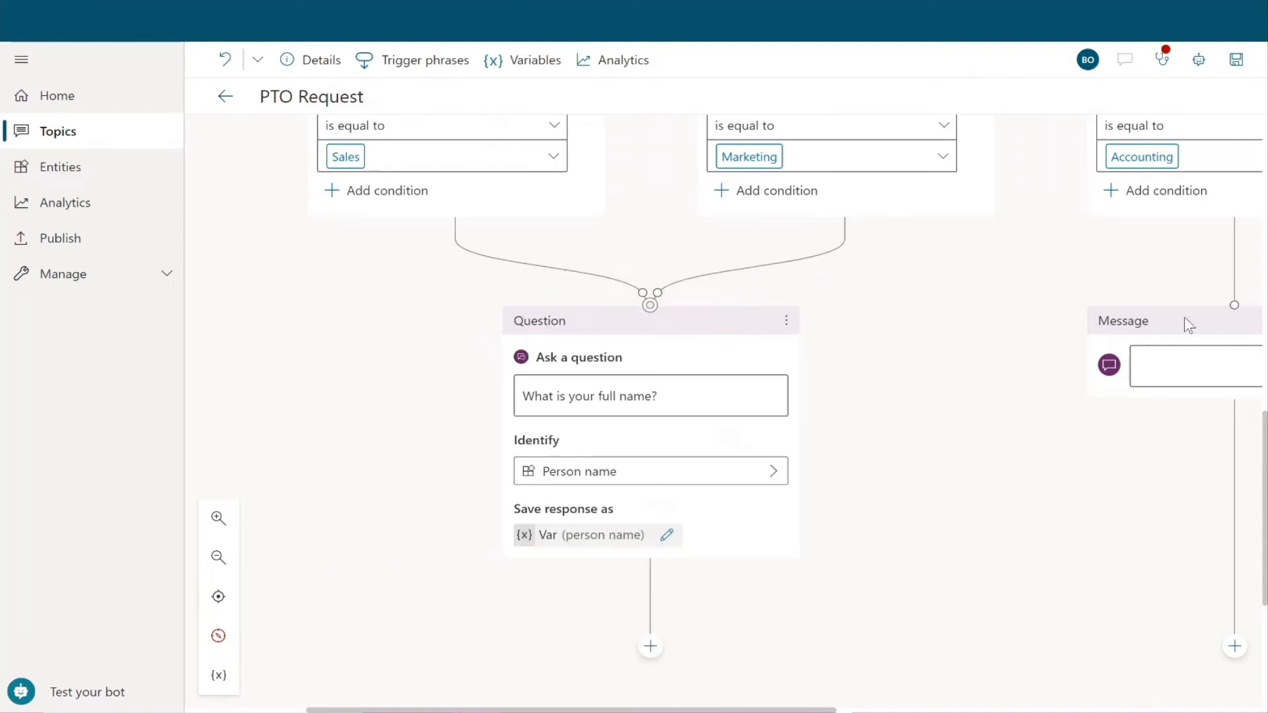
pyautogui.moveTo(1235, 305); pyautogui.dragTo(649, 308)
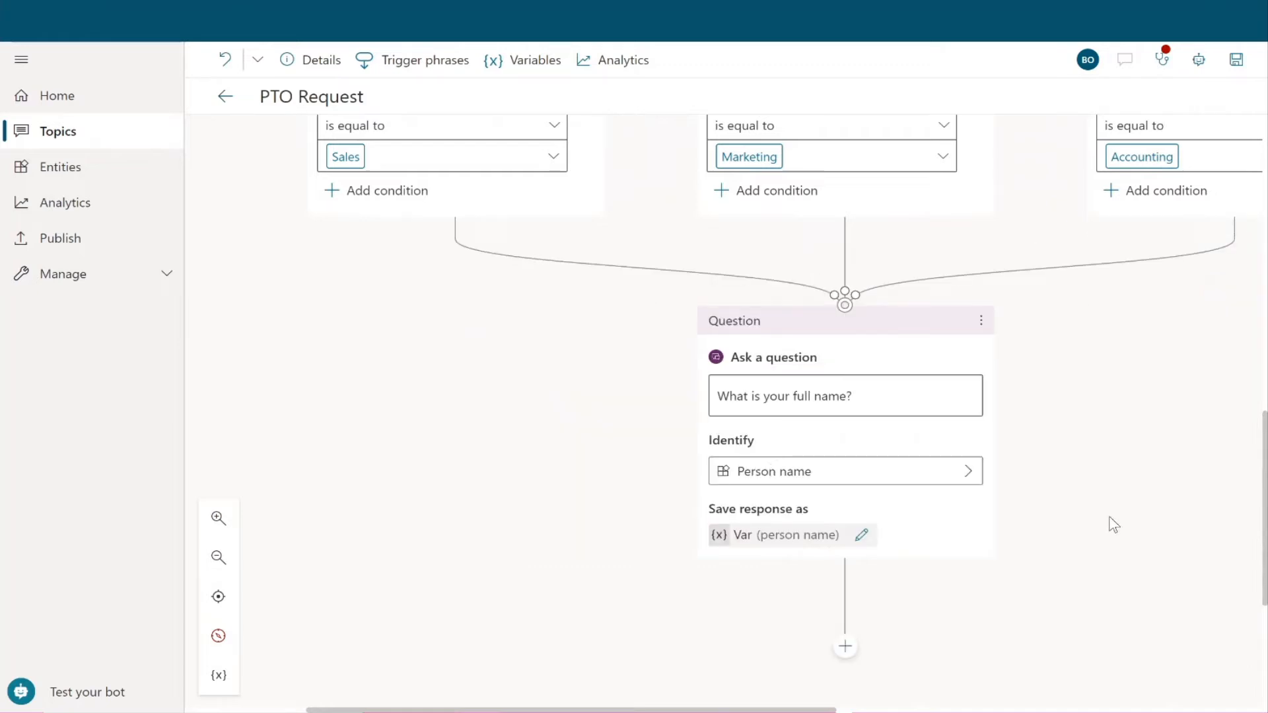
# Delete the two disconnected empty message nodes beside the trigger phrases
pyautogui.scroll(-1, 1120, 521)
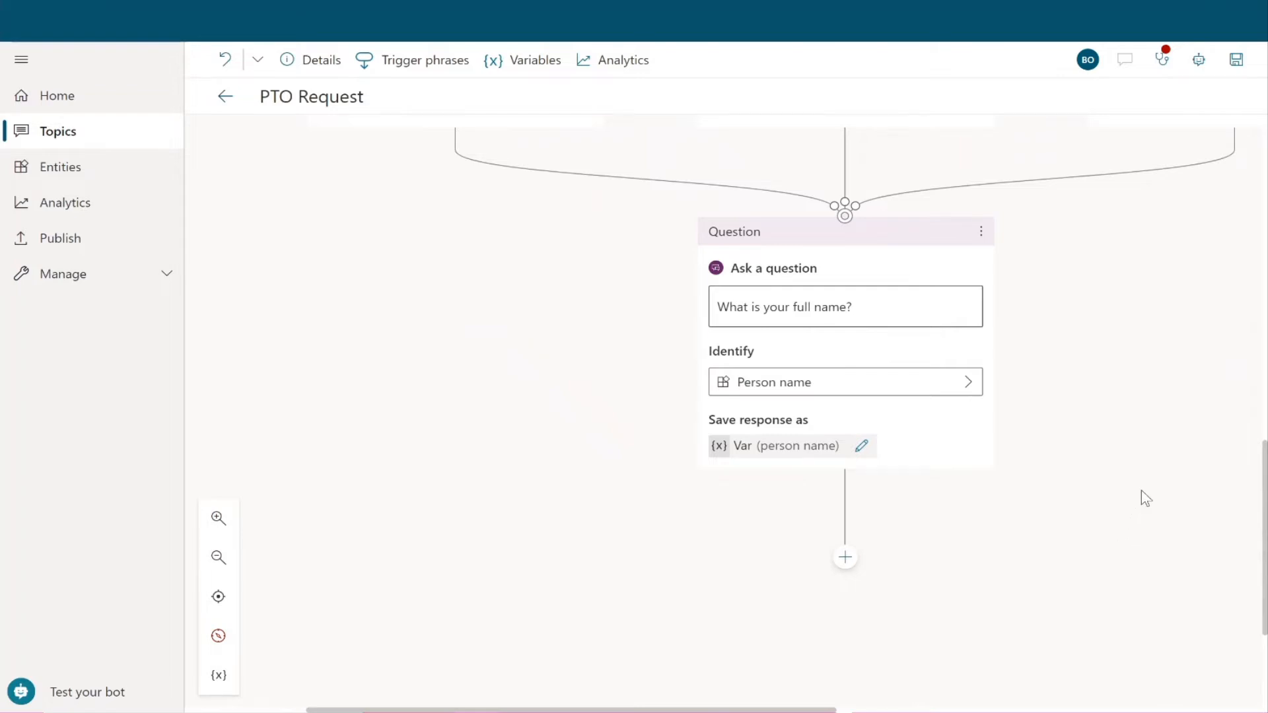
pyautogui.scroll(4, 1144, 502)
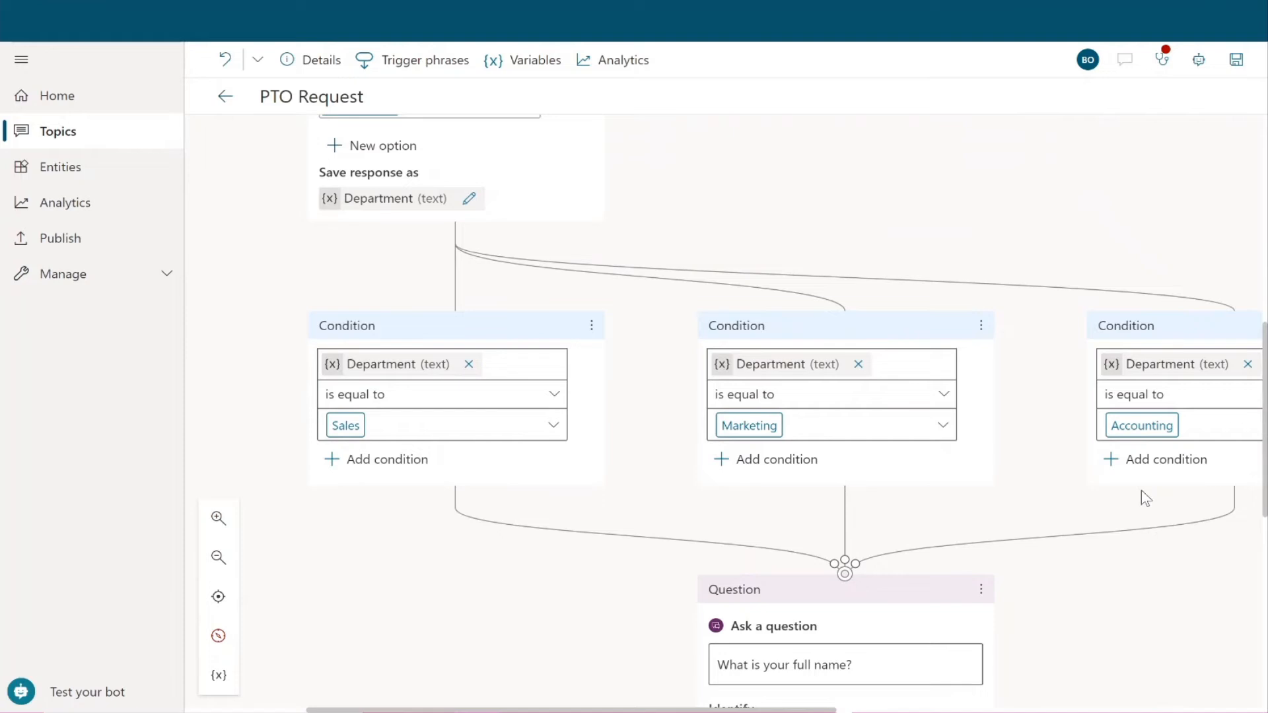
pyautogui.scroll(1, 1146, 500)
pyautogui.scroll(6, 1145, 501)
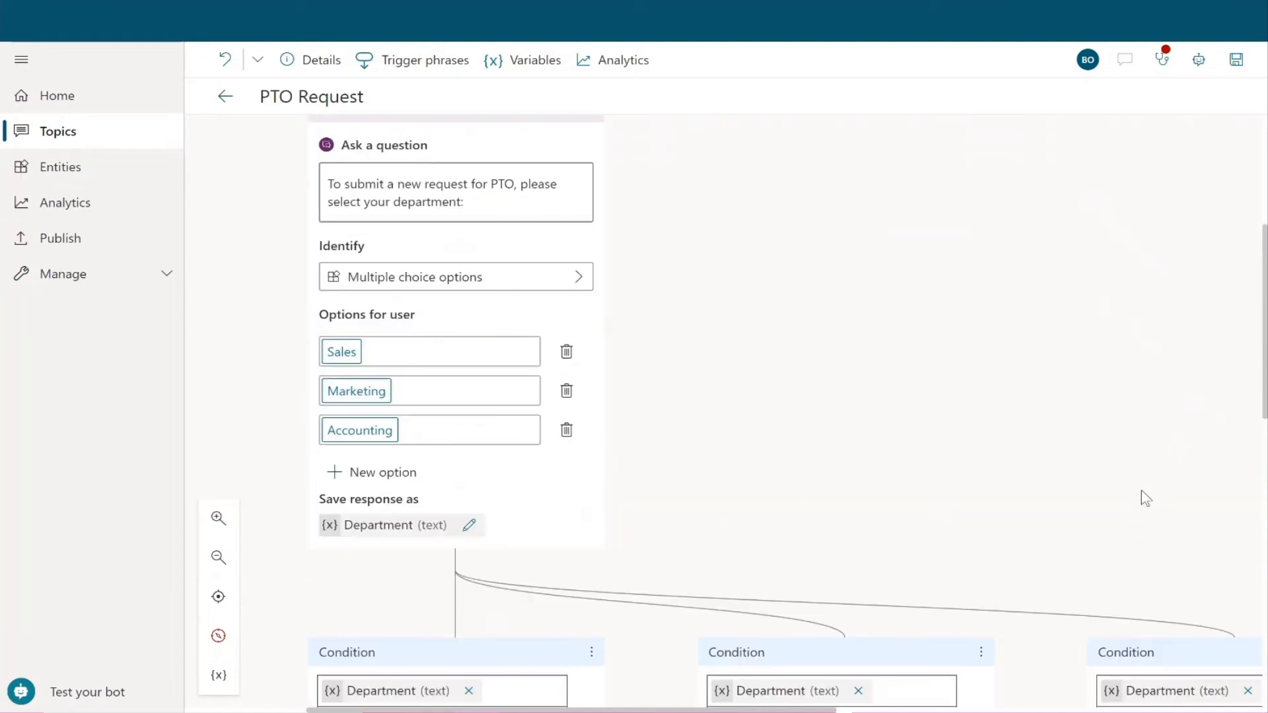
pyautogui.click(981, 156)
pyautogui.click(1023, 158)
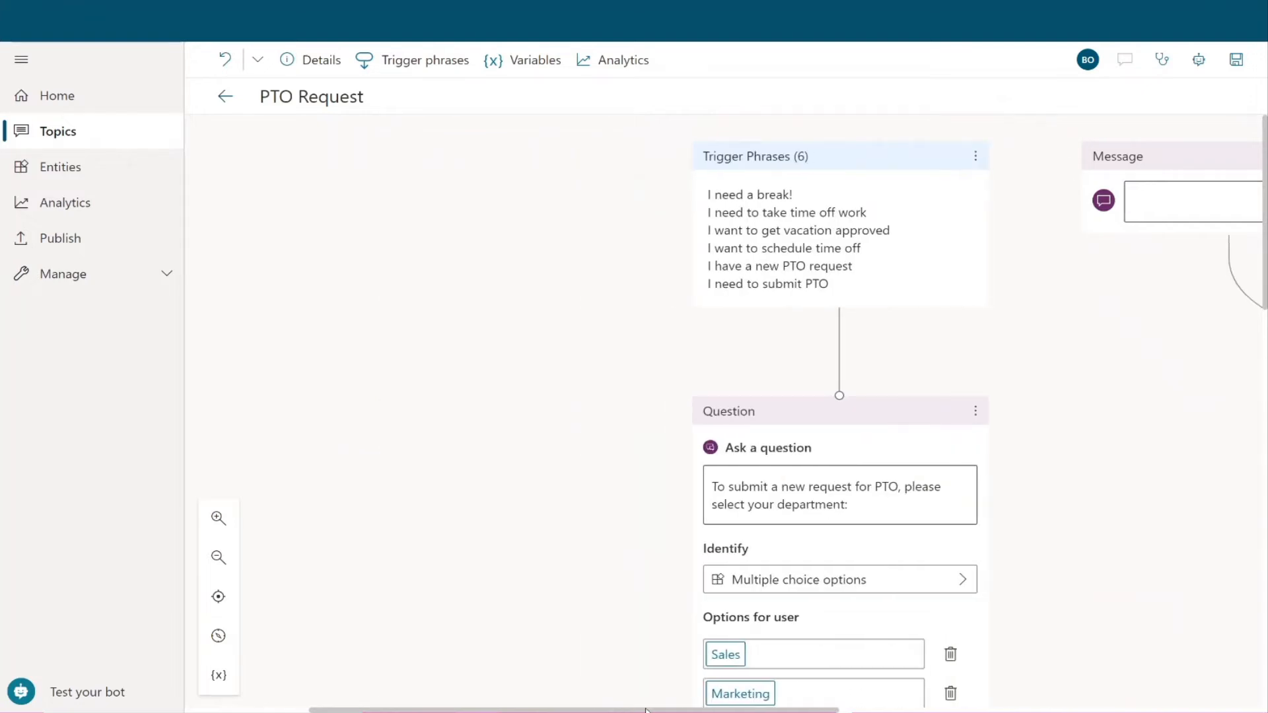
pyautogui.moveTo(624, 708); pyautogui.dragTo(815, 708)
pyautogui.click(981, 157)
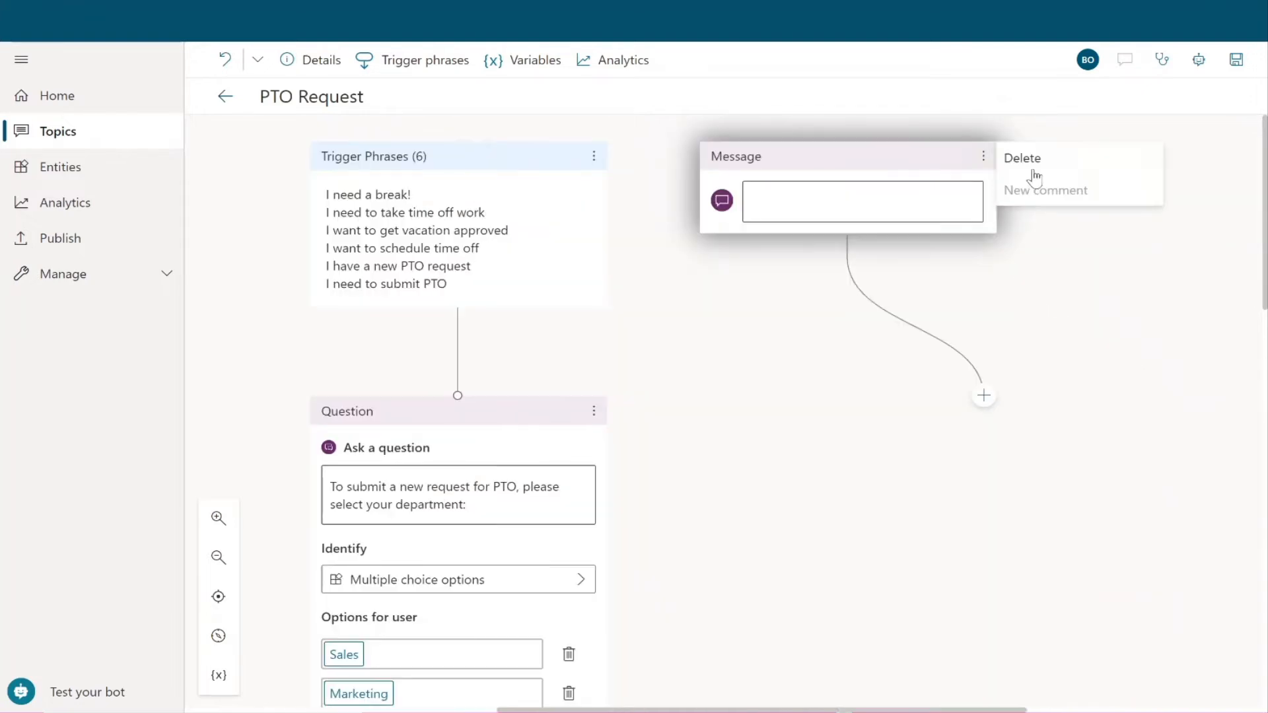
pyautogui.click(1016, 159)
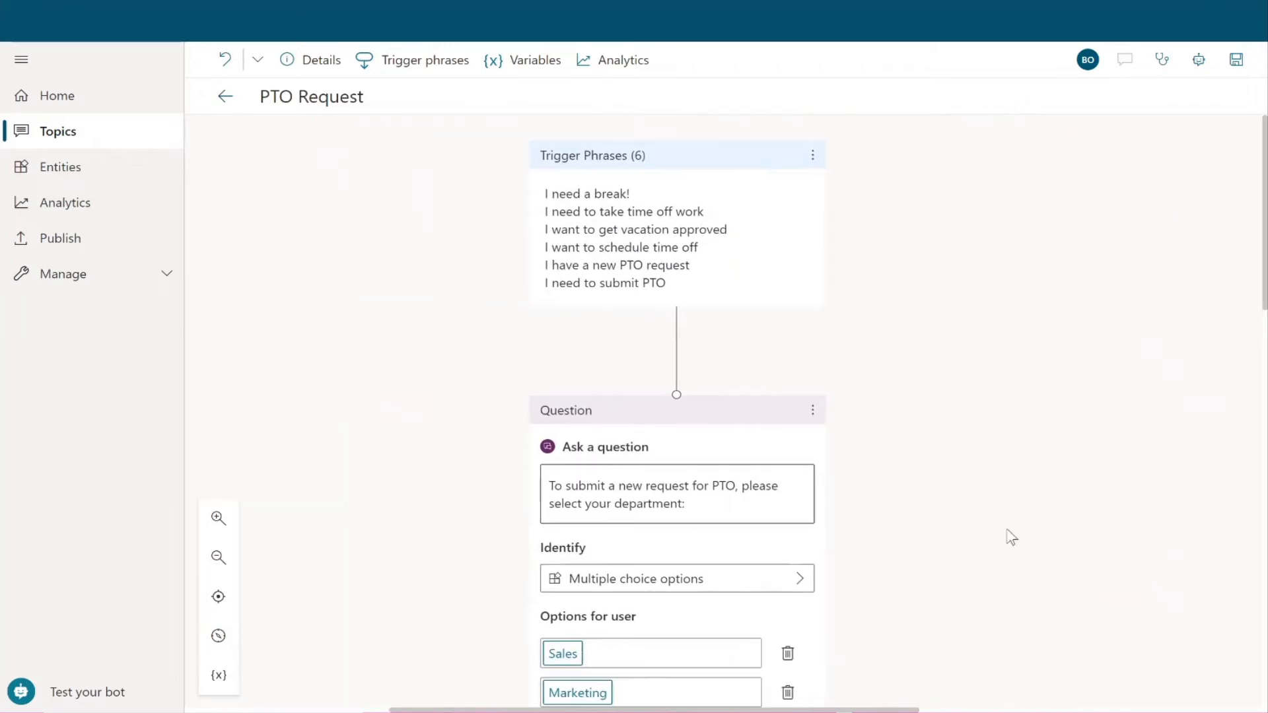
# Rename the variable that stores the full name question's response to Name
pyautogui.scroll(-10, 1008, 535)
pyautogui.scroll(-1, 925, 634)
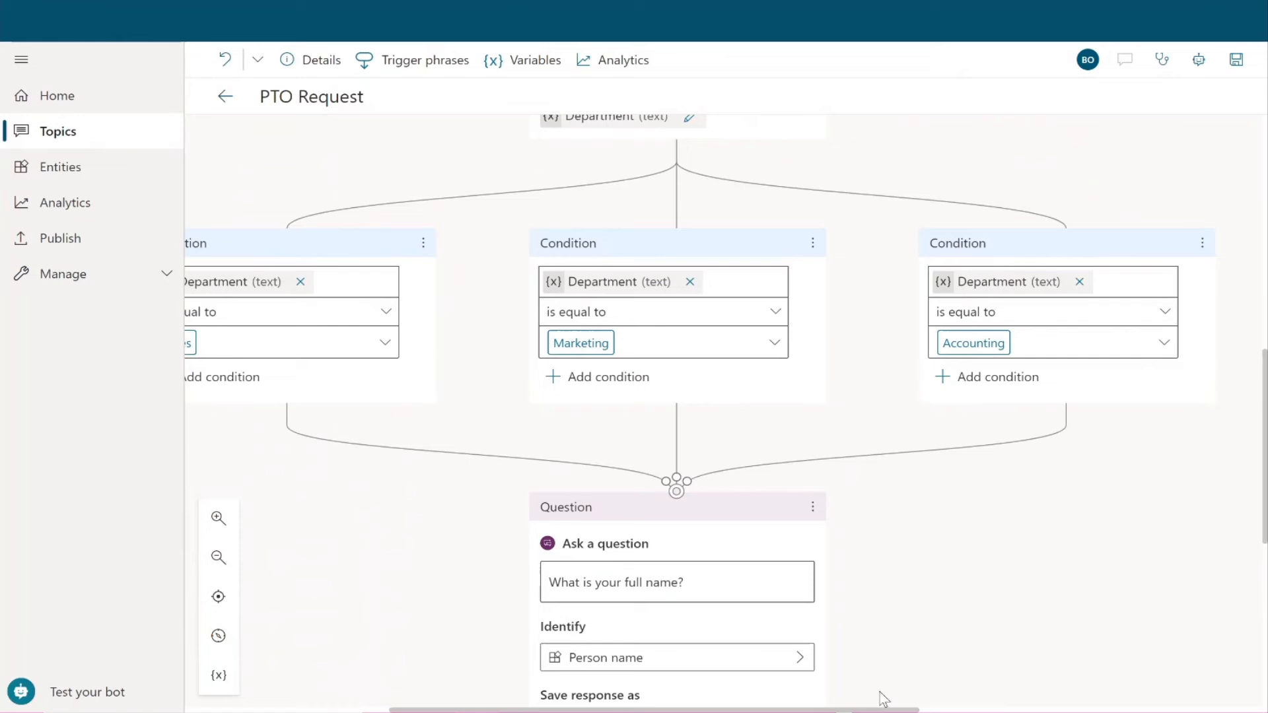
pyautogui.scroll(-4, 829, 634)
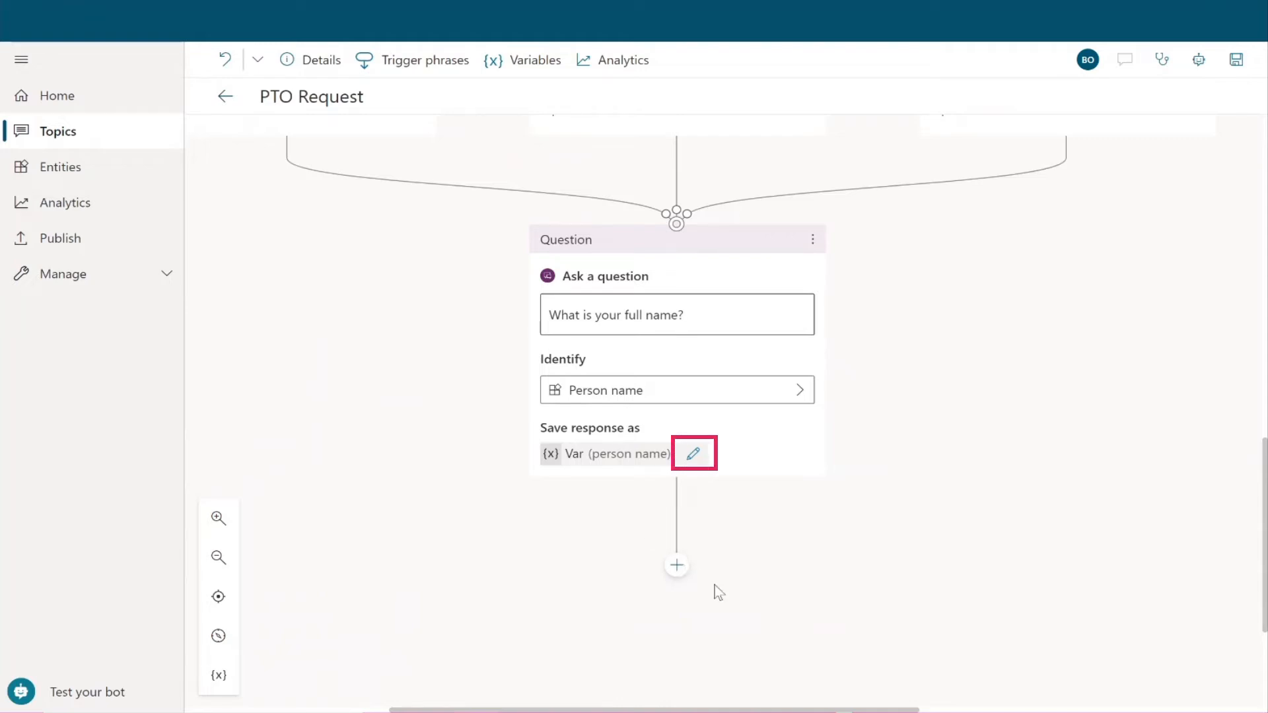
pyautogui.click(694, 453)
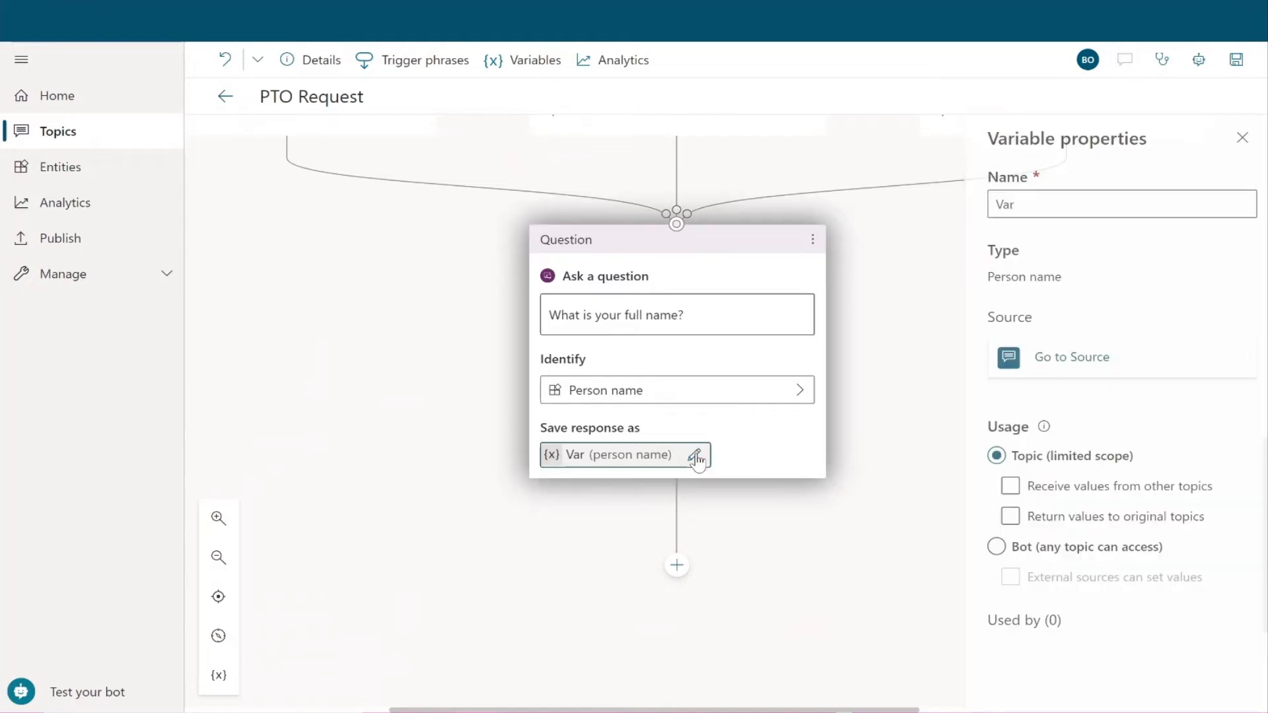
pyautogui.moveTo(1022, 204); pyautogui.dragTo(977, 204)
pyautogui.write('Name')
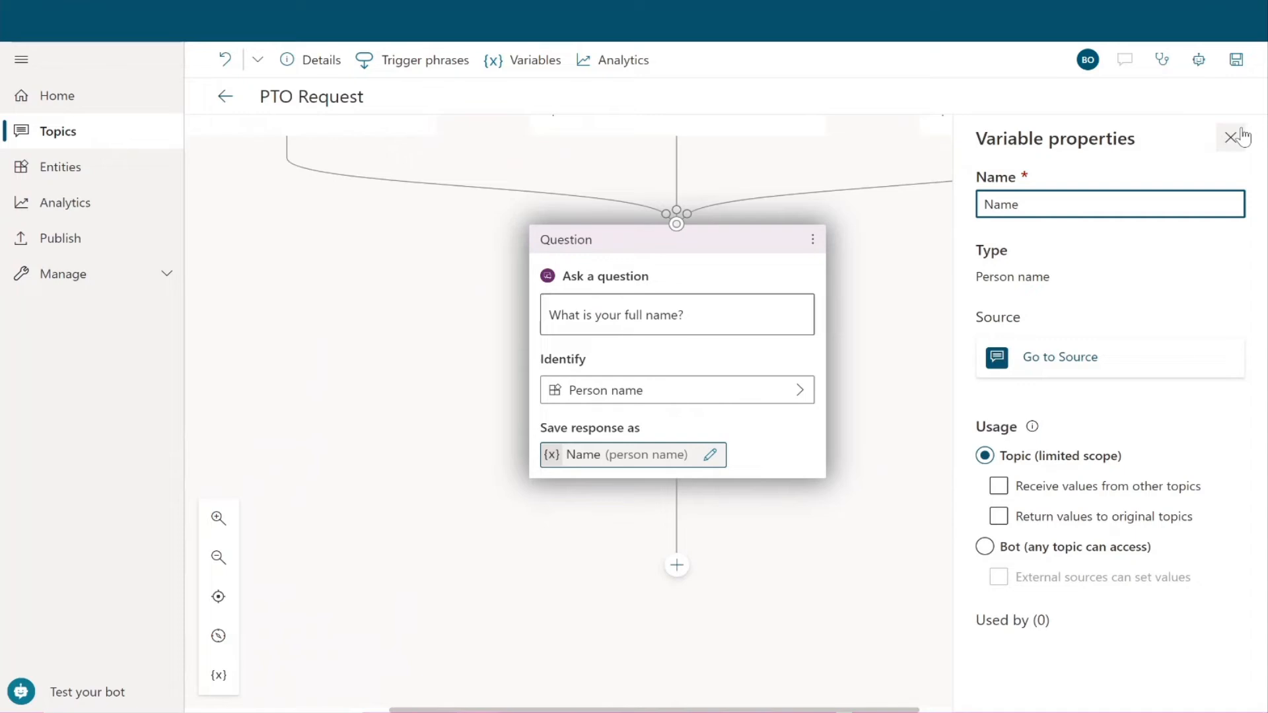
pyautogui.click(1231, 137)
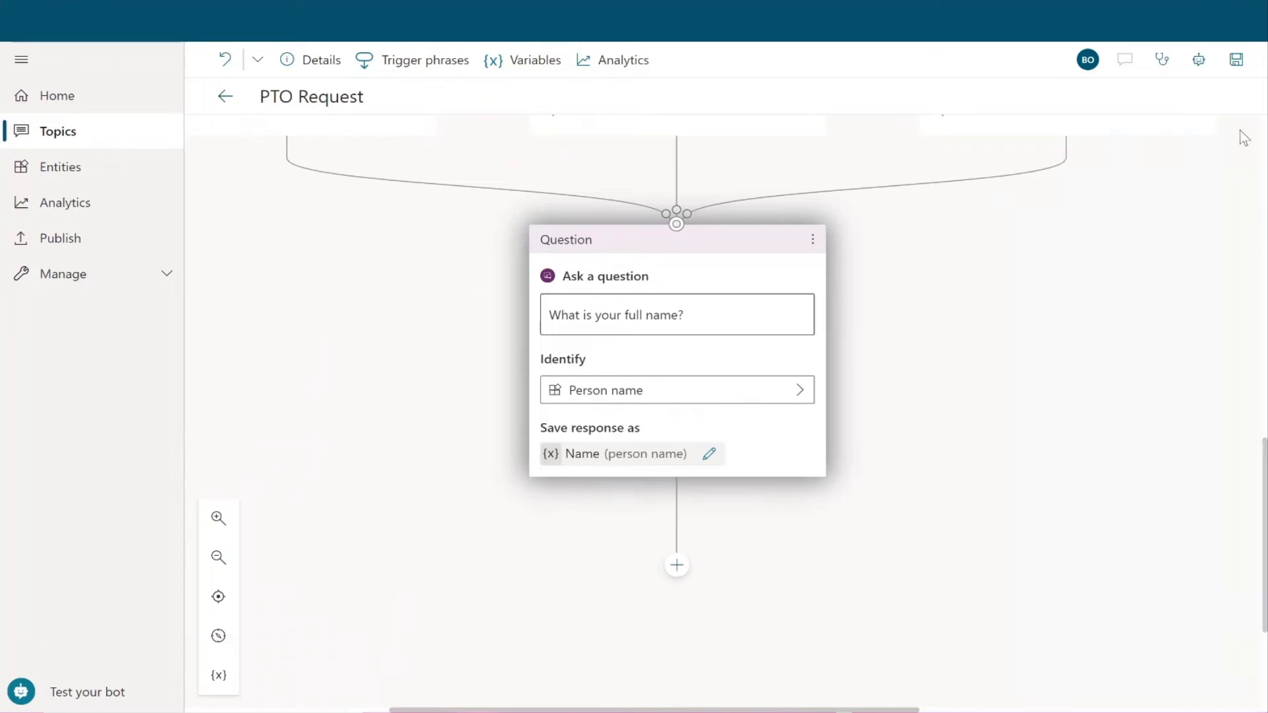
# Add a question node below the full name question asking "Please enter your email address"
pyautogui.click(677, 567)
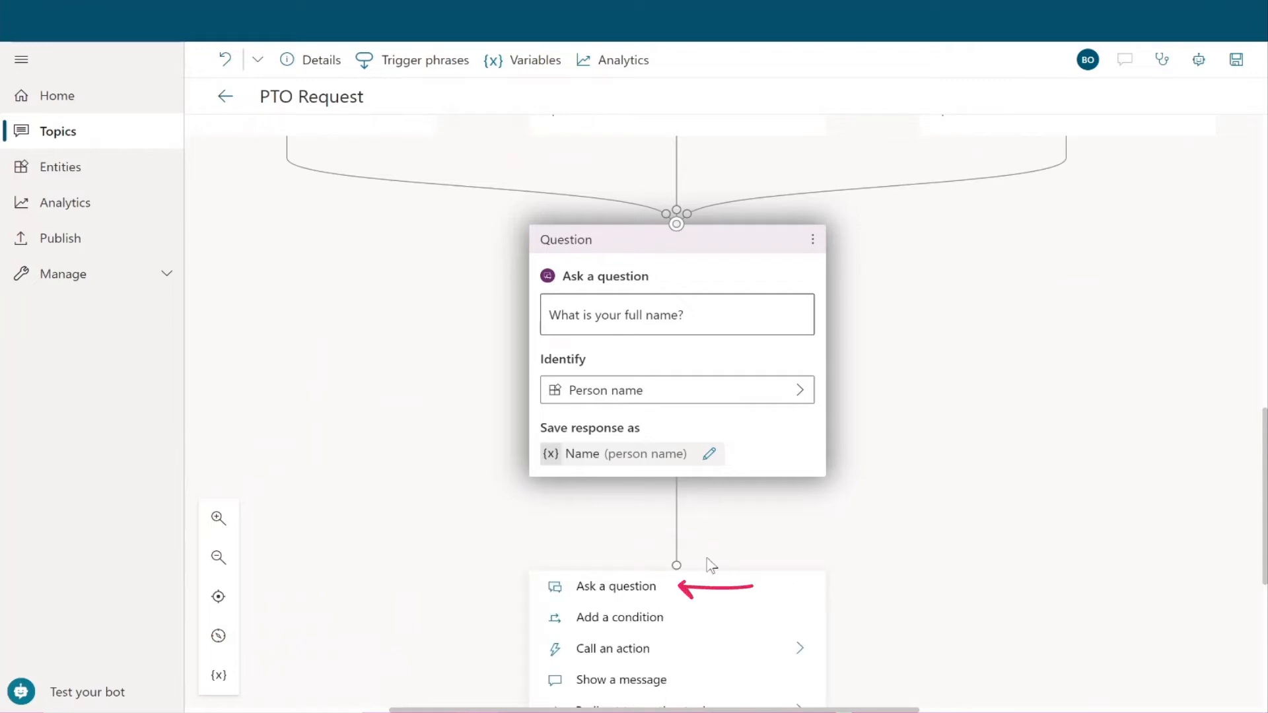
pyautogui.click(672, 594)
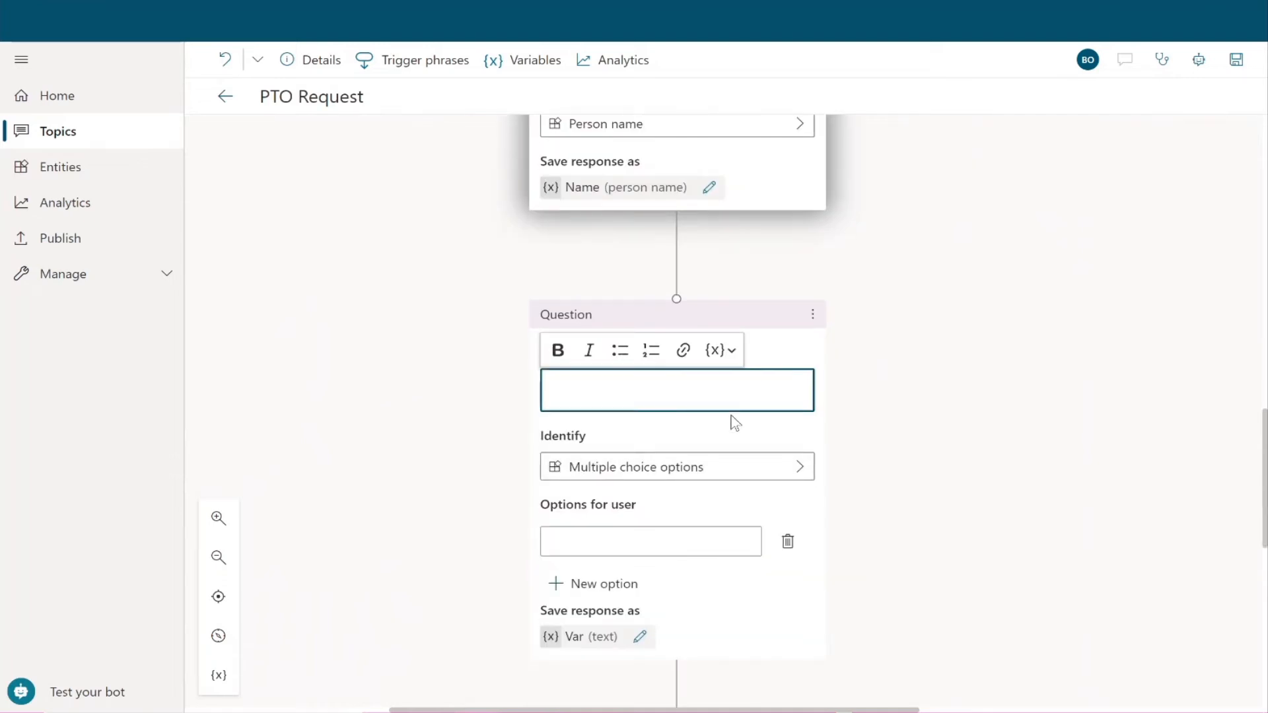
pyautogui.write('Please enter you')
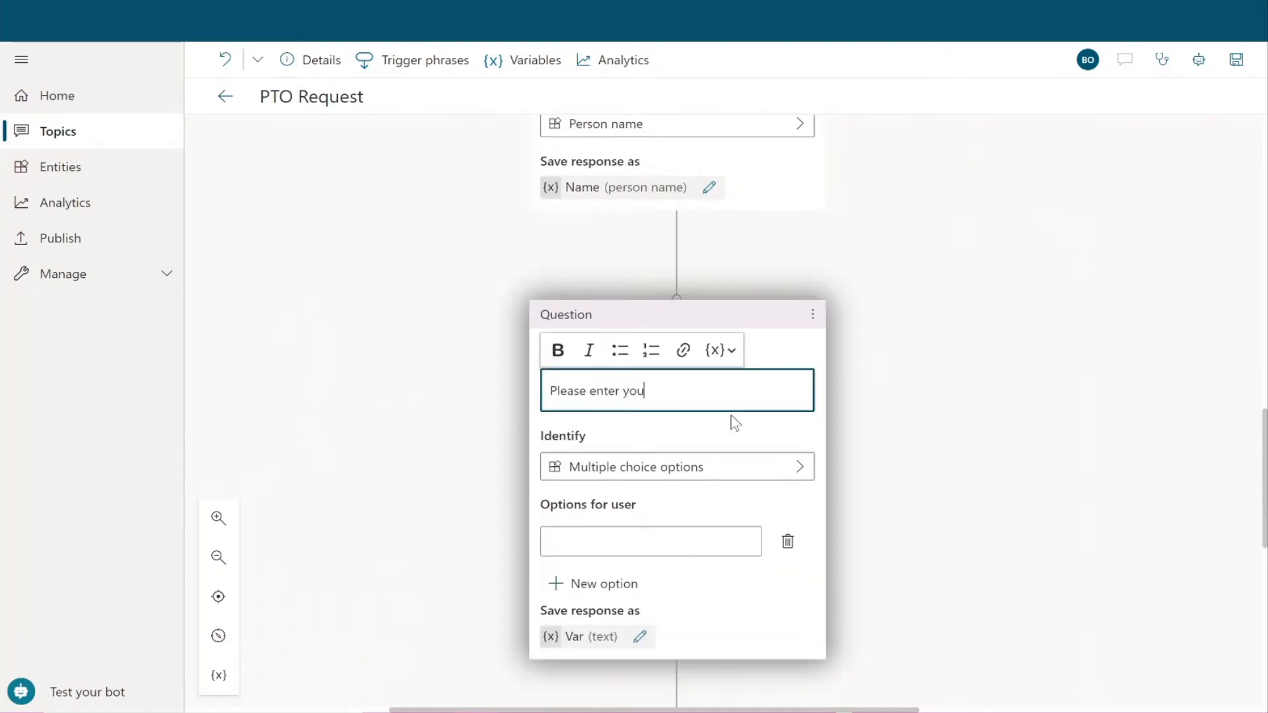
pyautogui.write('r email address')
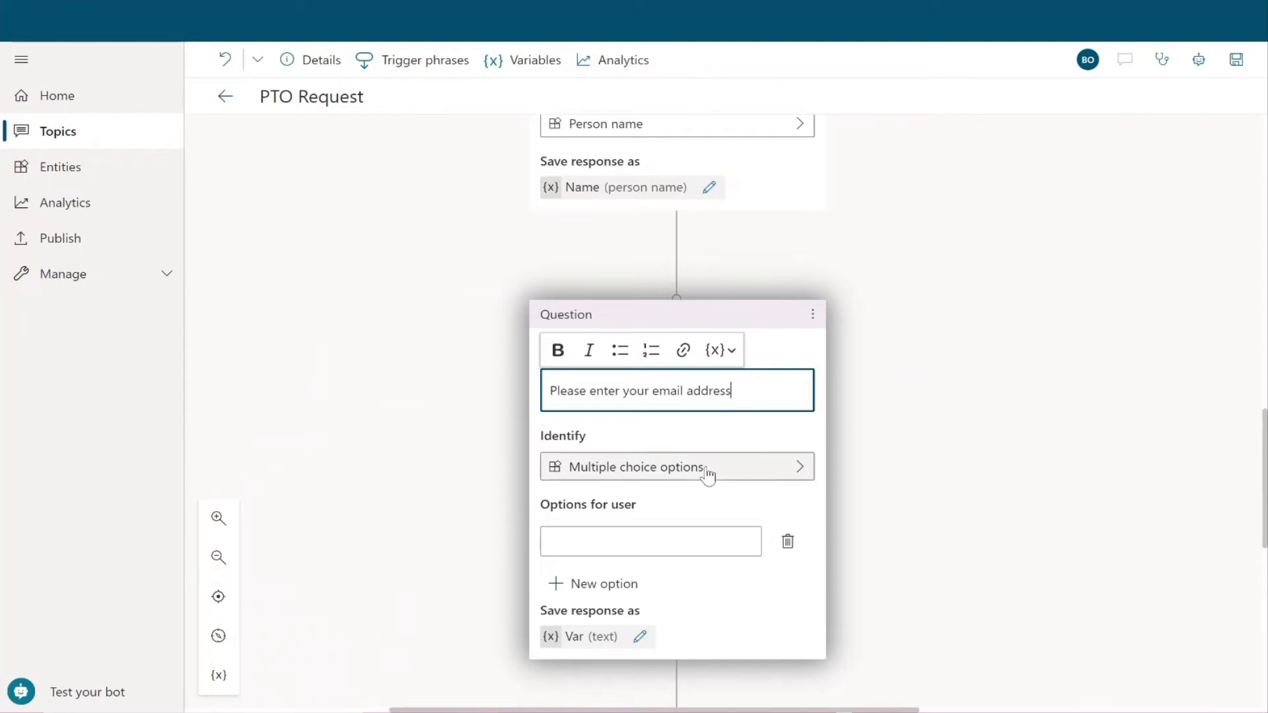
# Set the email address question to identify the prebuilt Email entity
pyautogui.scroll(1, 704, 503)
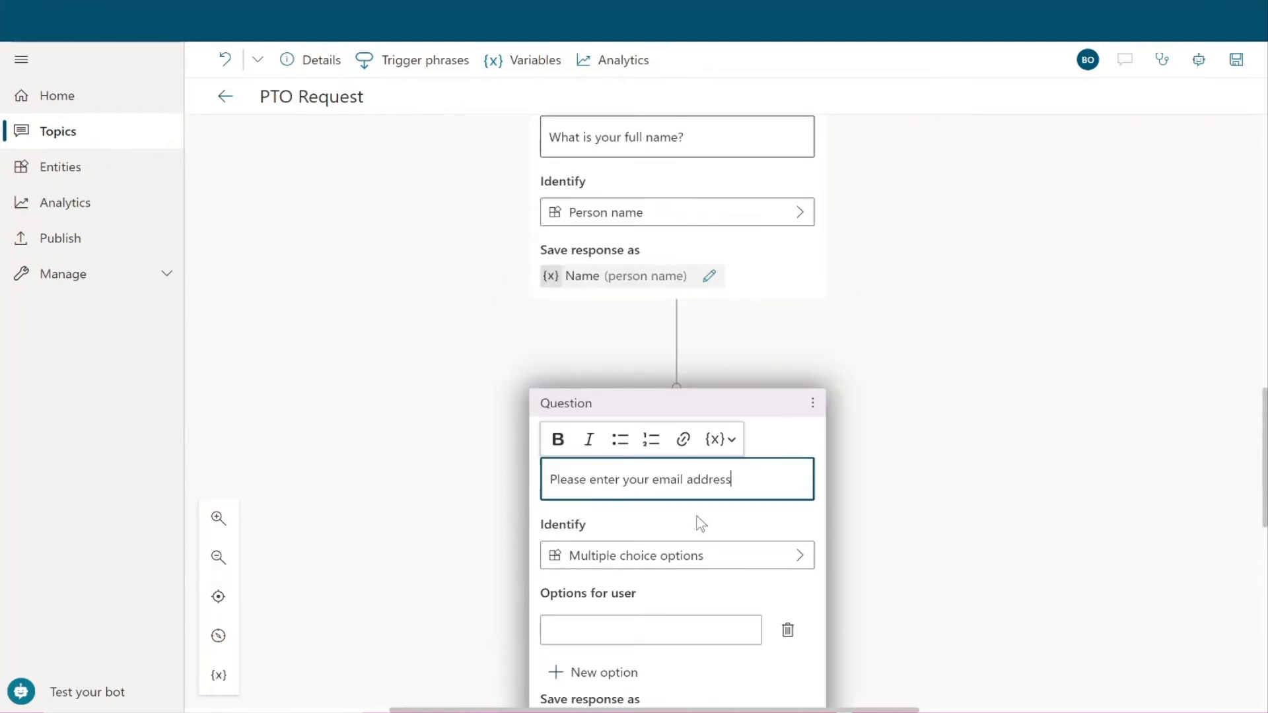
pyautogui.click(675, 568)
pyautogui.click(920, 428)
pyautogui.write('email')
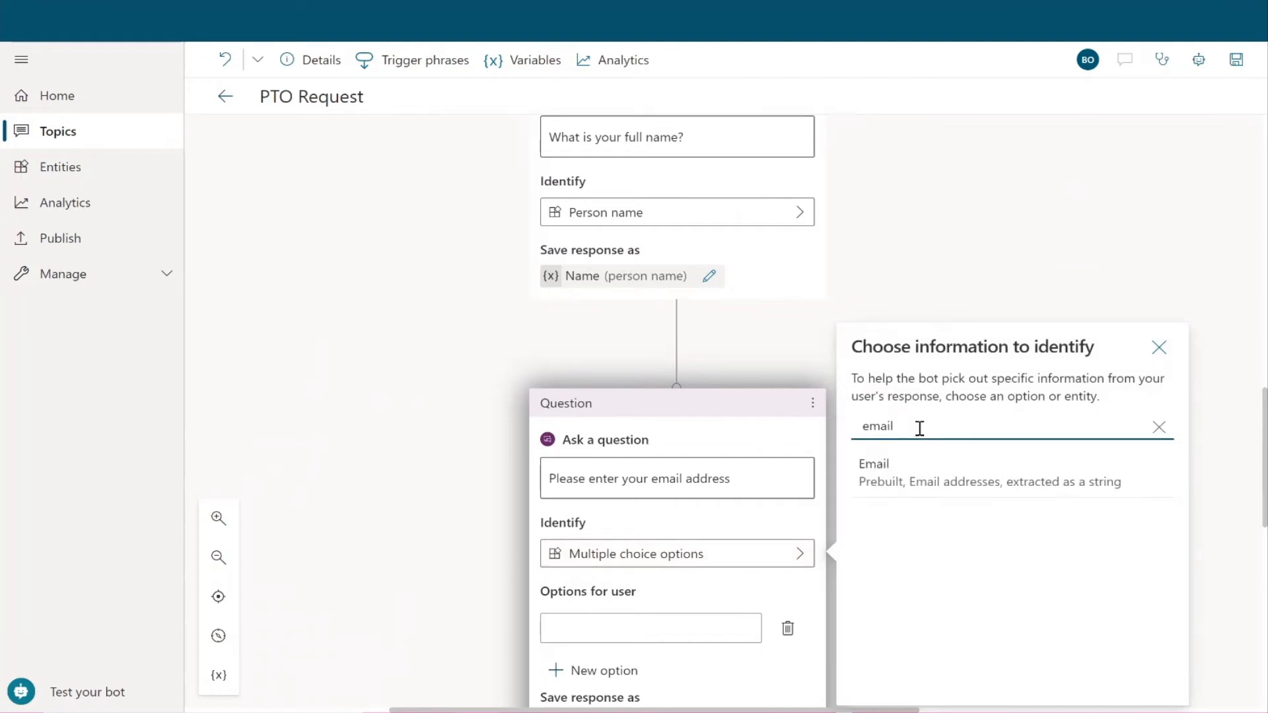
pyautogui.click(954, 493)
# Rename the variable that stores the email address question's response to Email
pyautogui.scroll(-2, 763, 499)
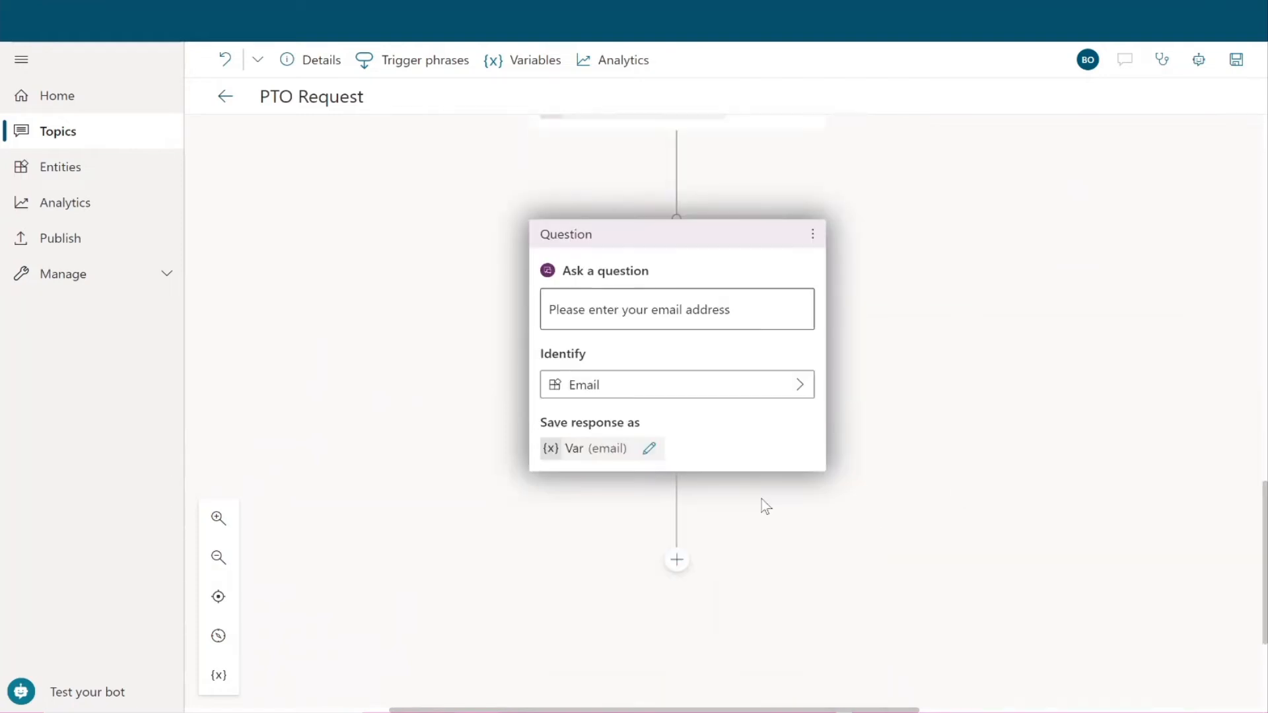
pyautogui.click(650, 441)
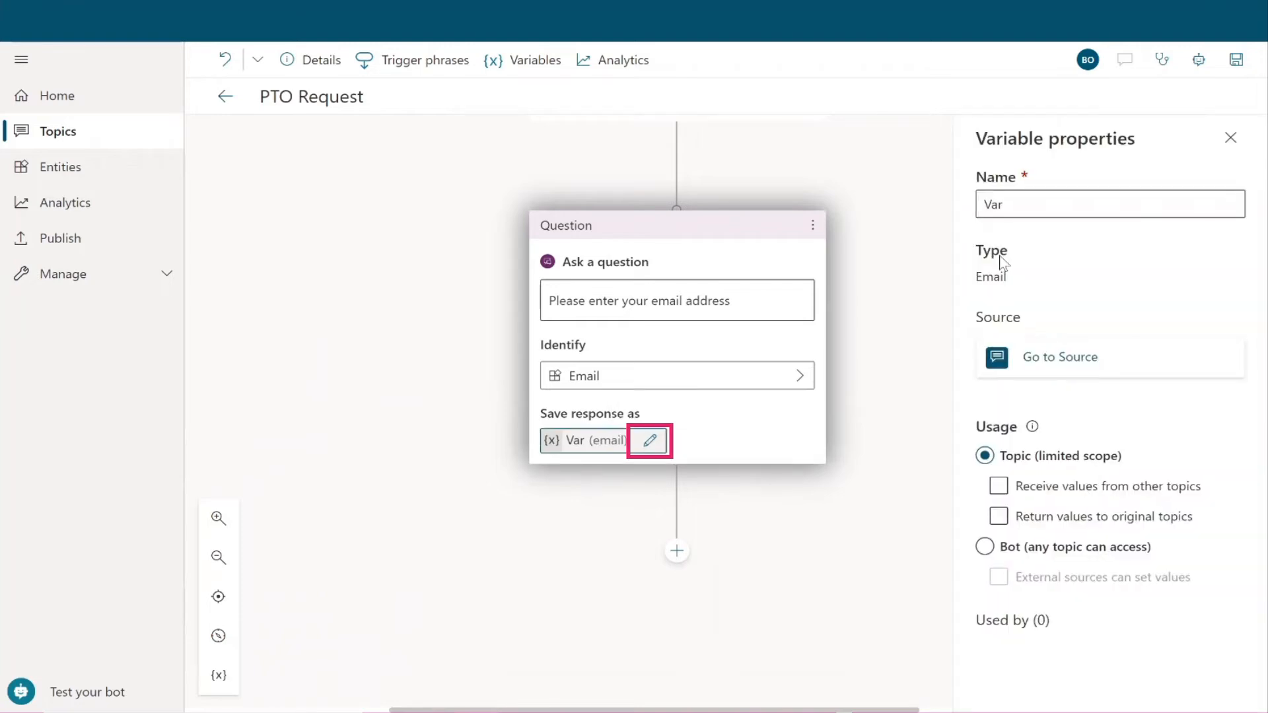
pyautogui.doubleClick(1090, 192)
pyautogui.write('Email')
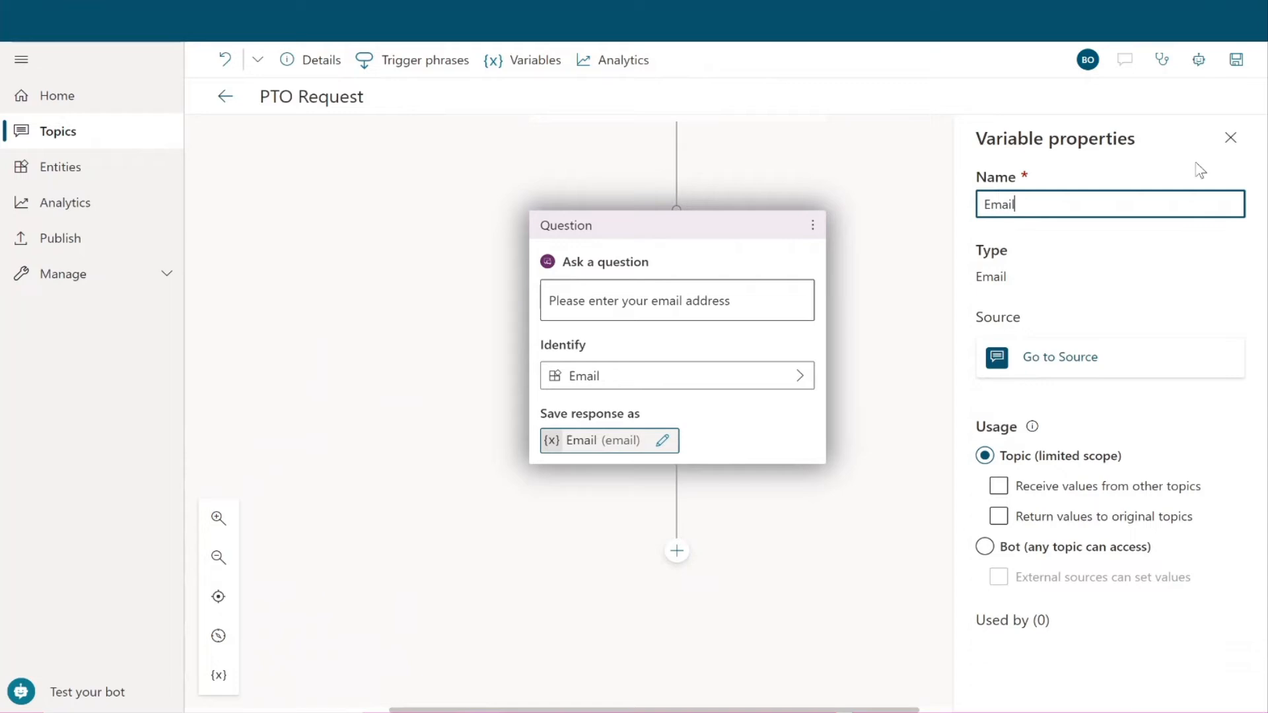
pyautogui.click(1231, 137)
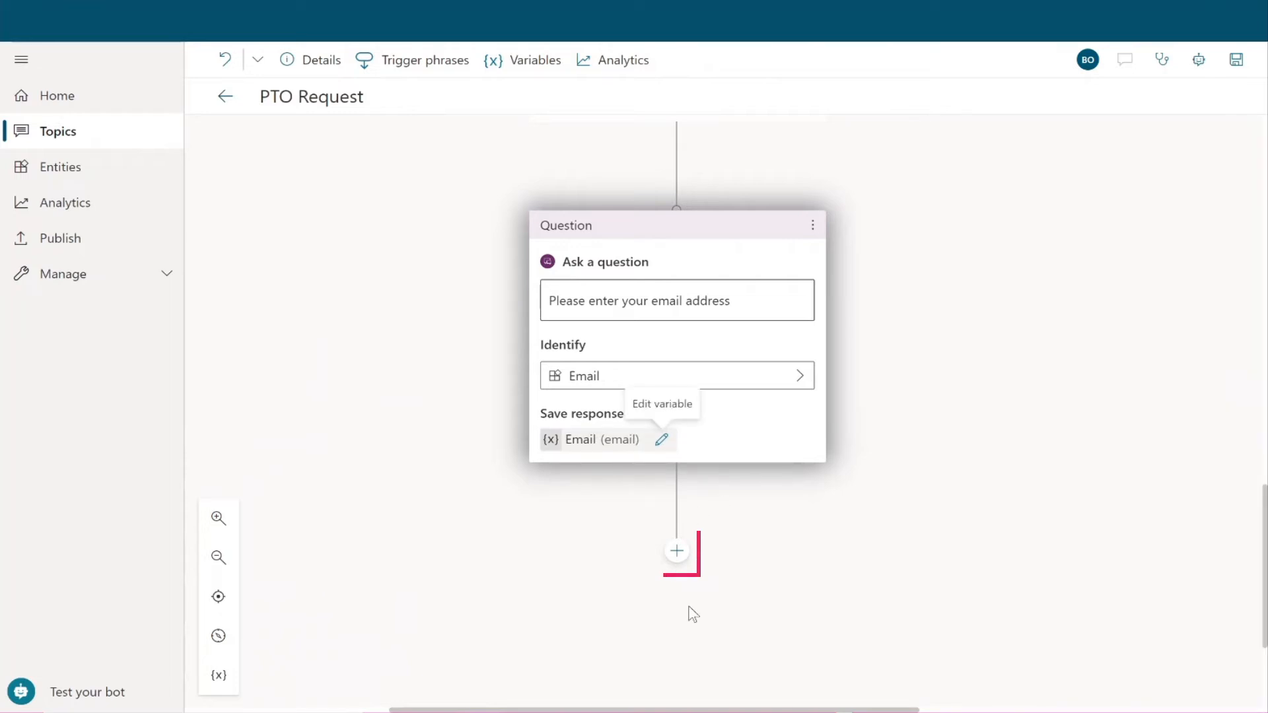
# Add a question node below the email address question asking "Please enter the date(s) you want off"
pyautogui.click(679, 553)
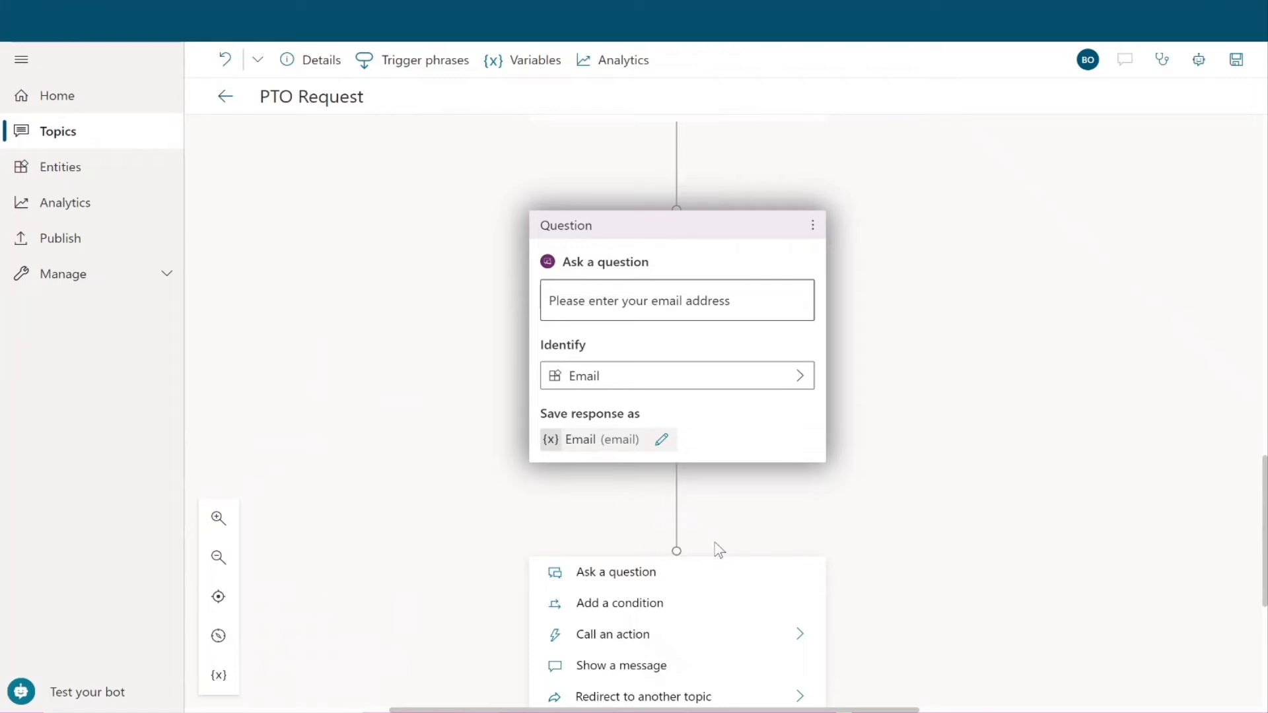
pyautogui.click(681, 573)
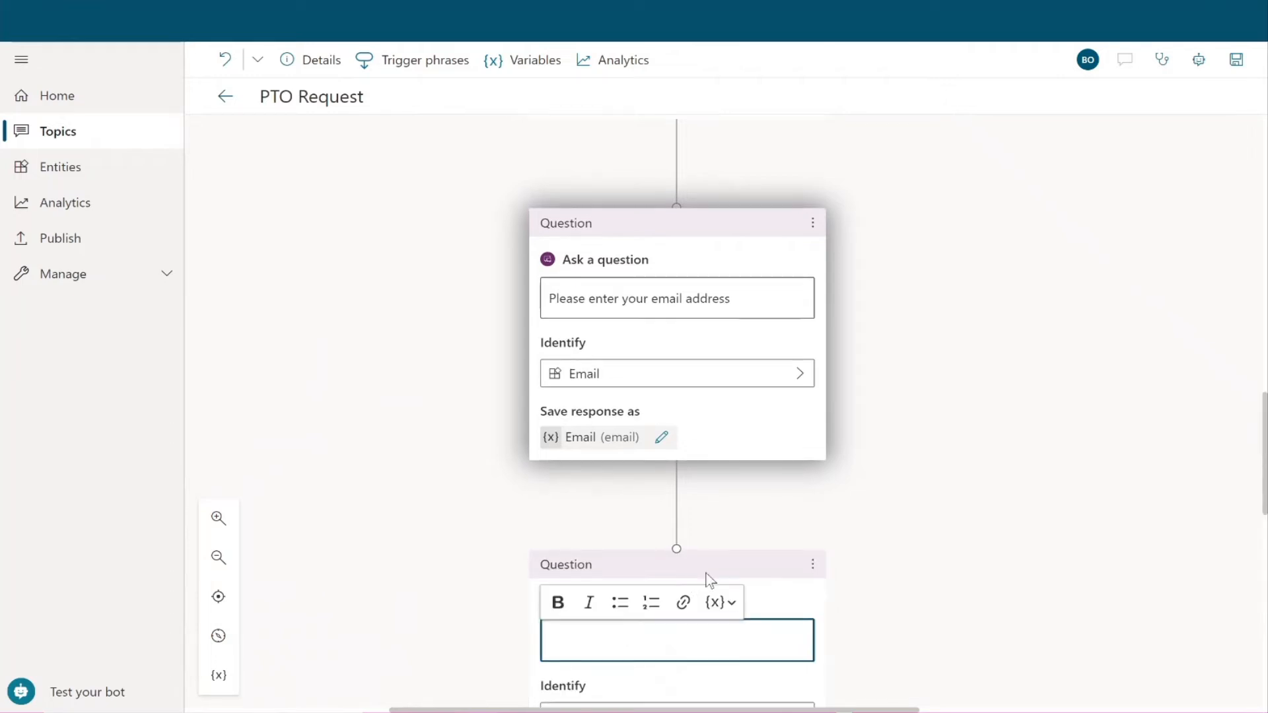
pyautogui.write('Please enter the')
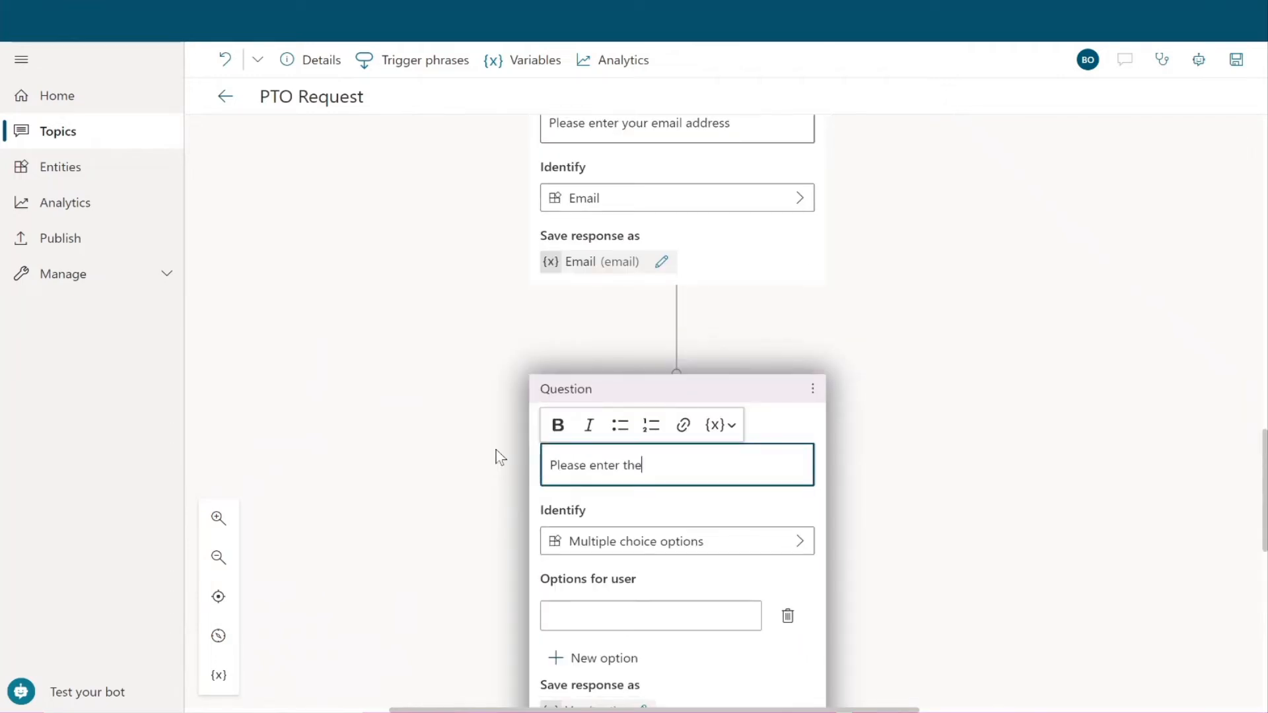
pyautogui.write(' date(s) you want off')
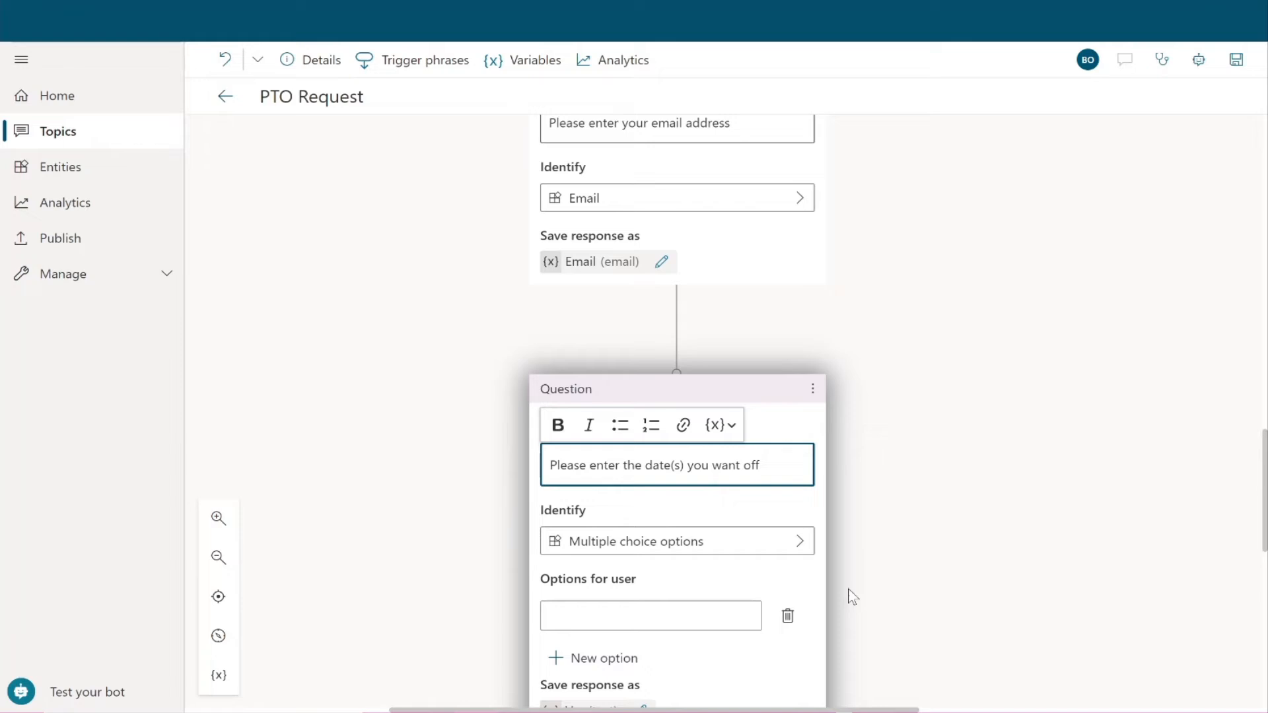
# Set the dates-off question to identify the prebuilt Date and time entity
pyautogui.click(734, 541)
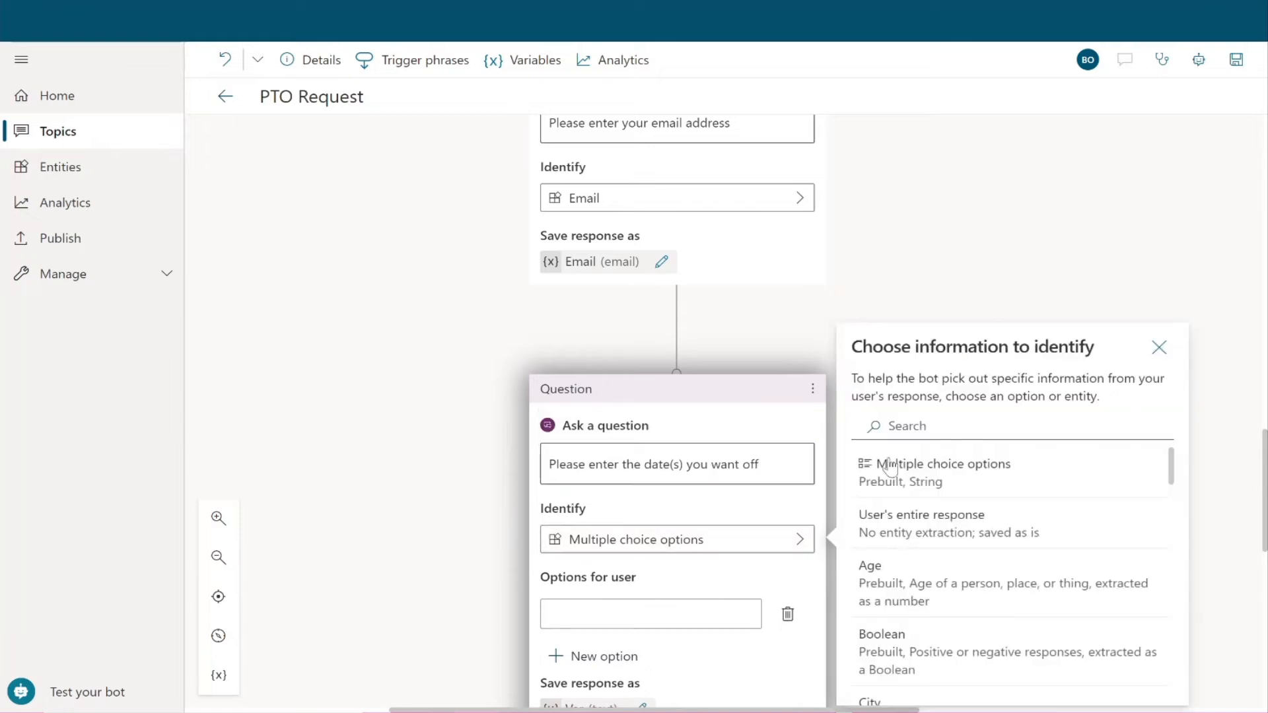
pyautogui.click(921, 426)
pyautogui.write('date')
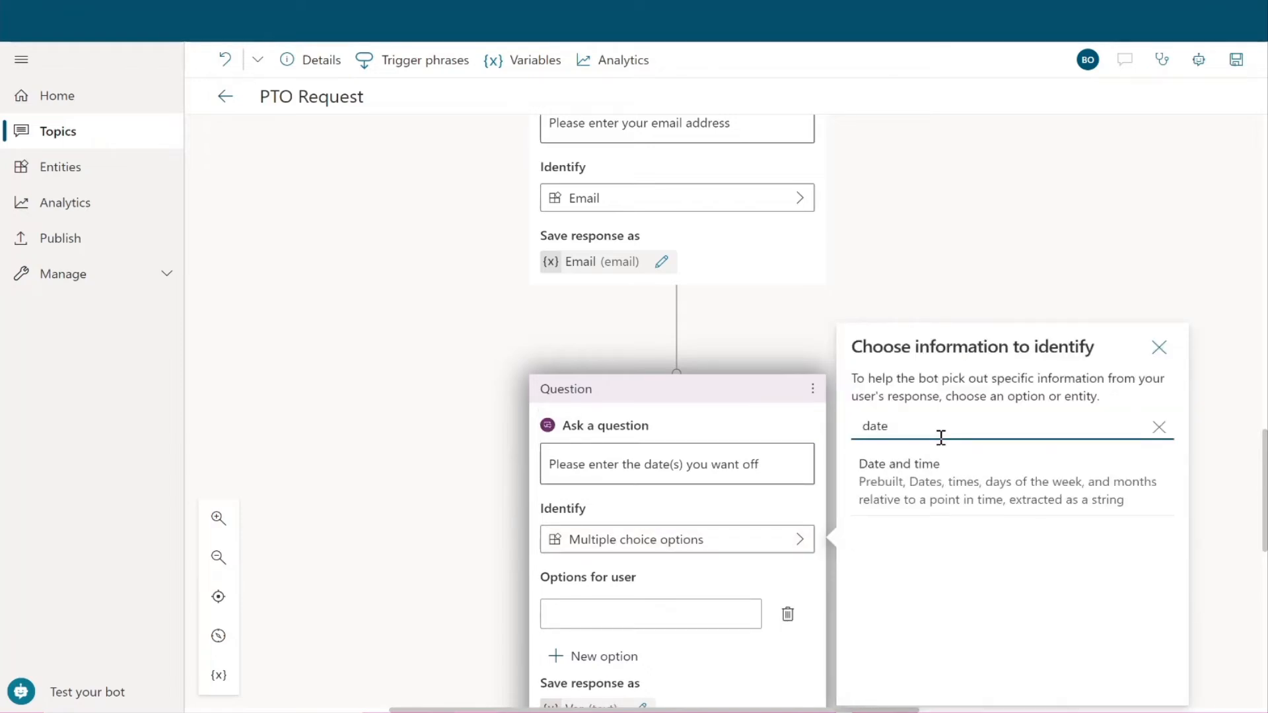
pyautogui.click(951, 488)
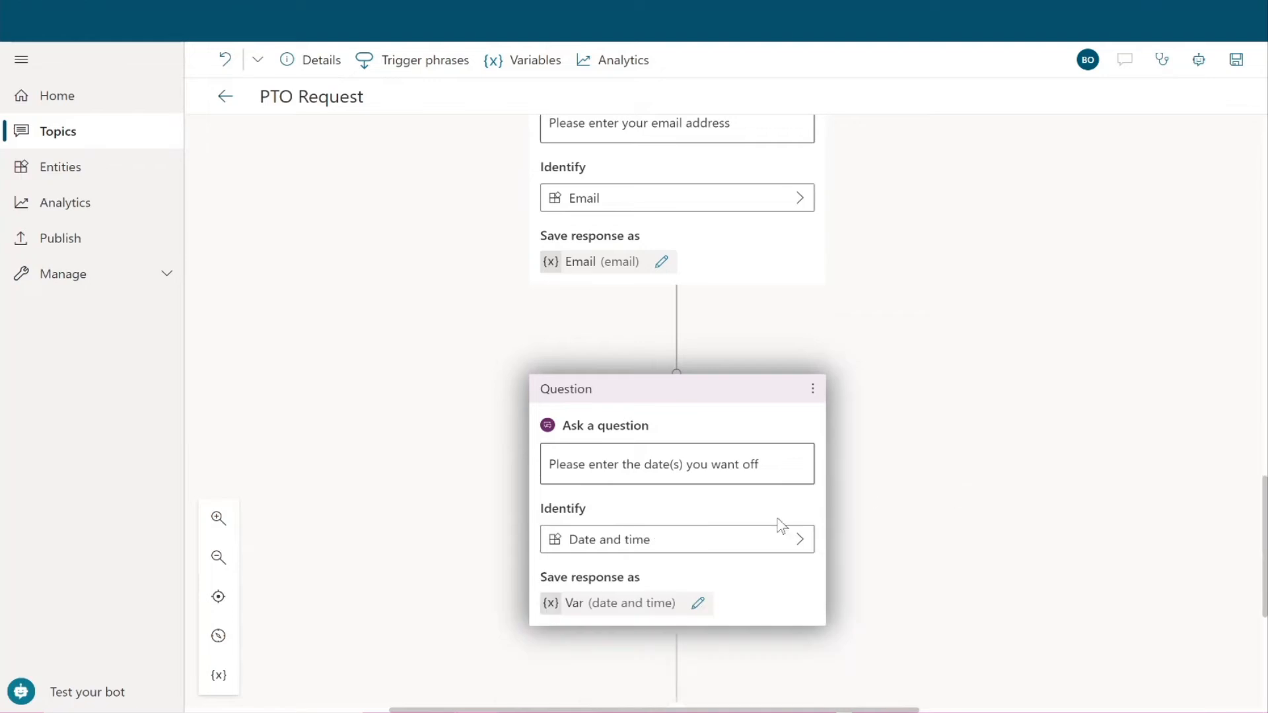
# Rename the variable that stores the dates-off question's response to PTODate
pyautogui.scroll(-4, 763, 519)
pyautogui.click(698, 337)
pyautogui.moveTo(1033, 202); pyautogui.dragTo(935, 215)
pyautogui.write('PTO Date')
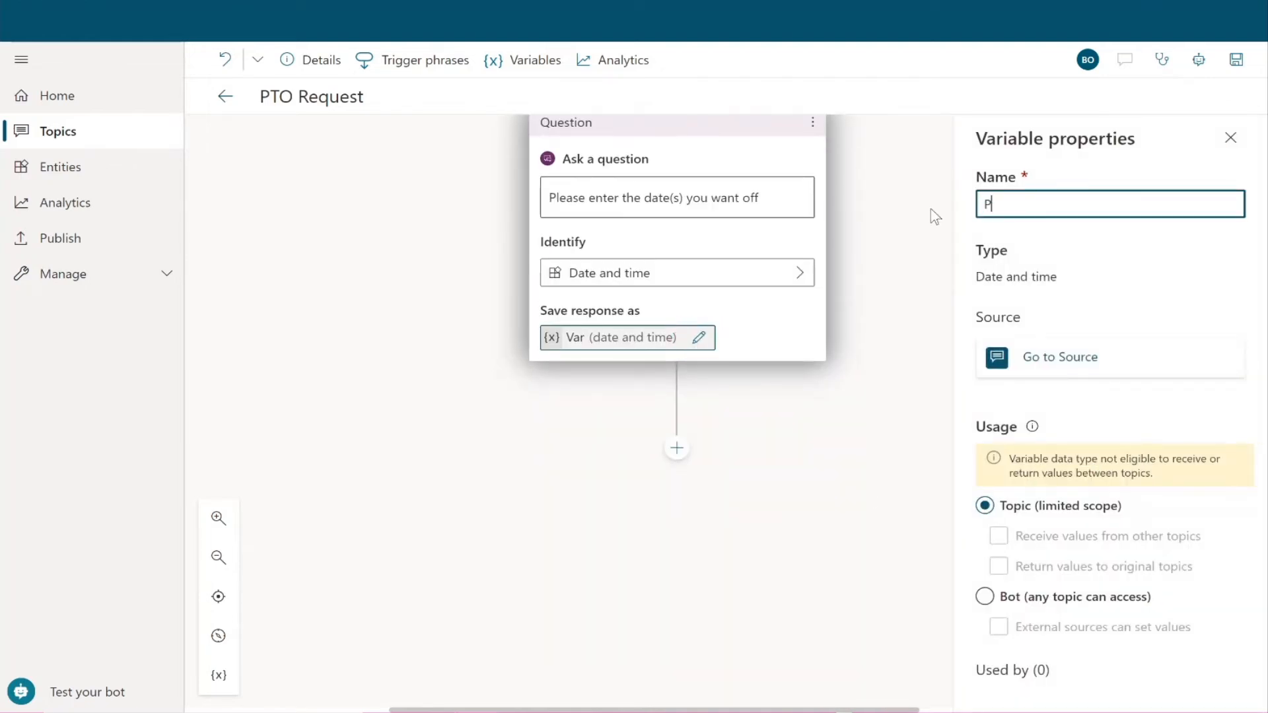
pyautogui.click(1230, 137)
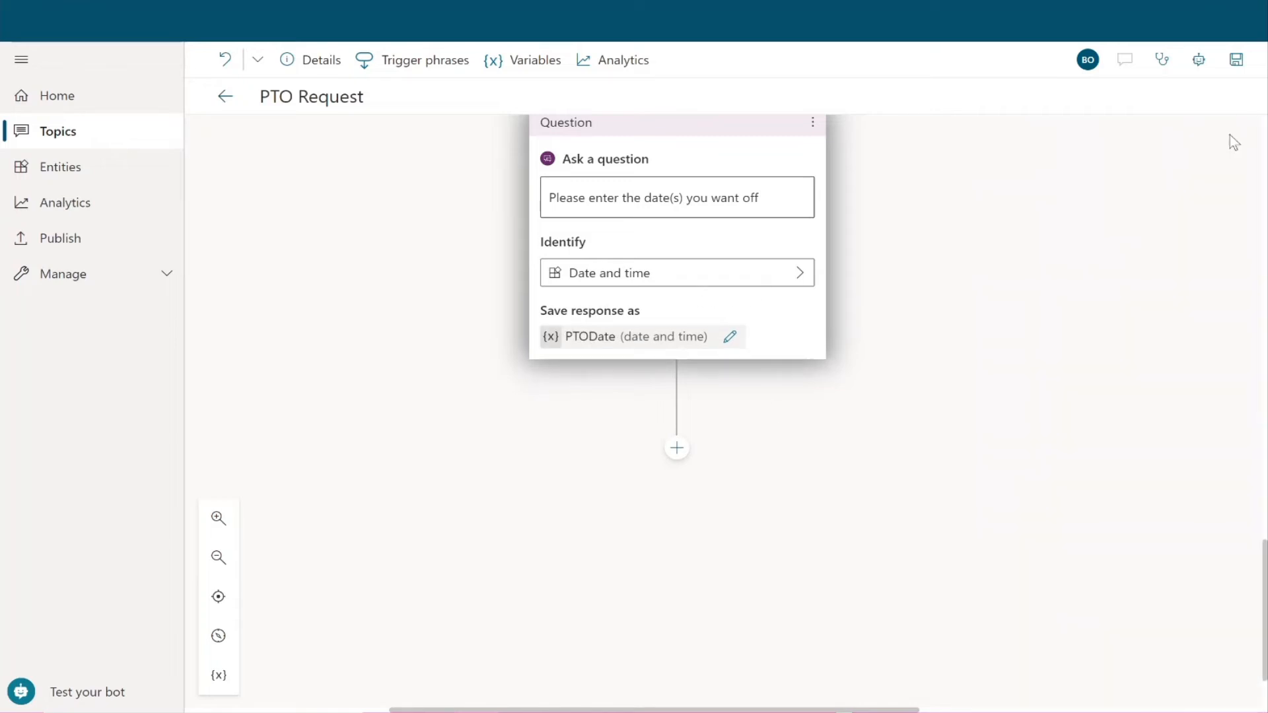
# Add a question node below the dates-off question asking "Please enter the reason for leave (sick/PTO/bereavement)"
pyautogui.click(677, 449)
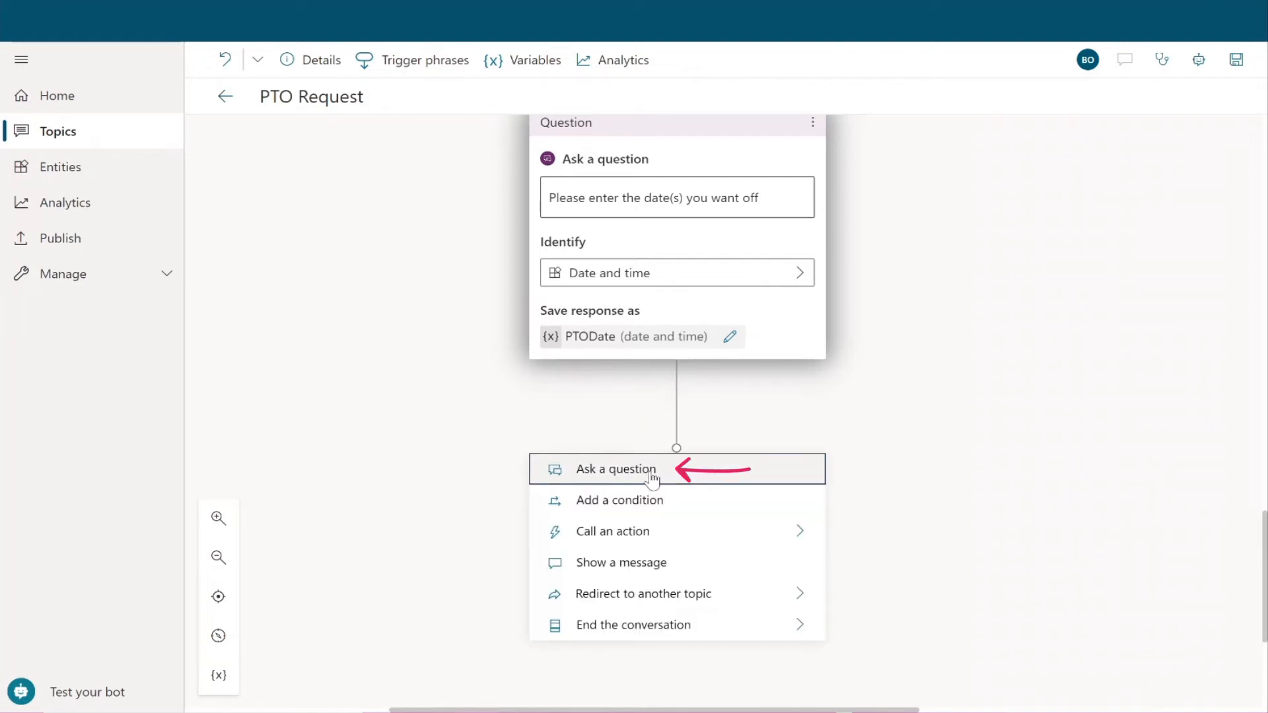
pyautogui.click(663, 469)
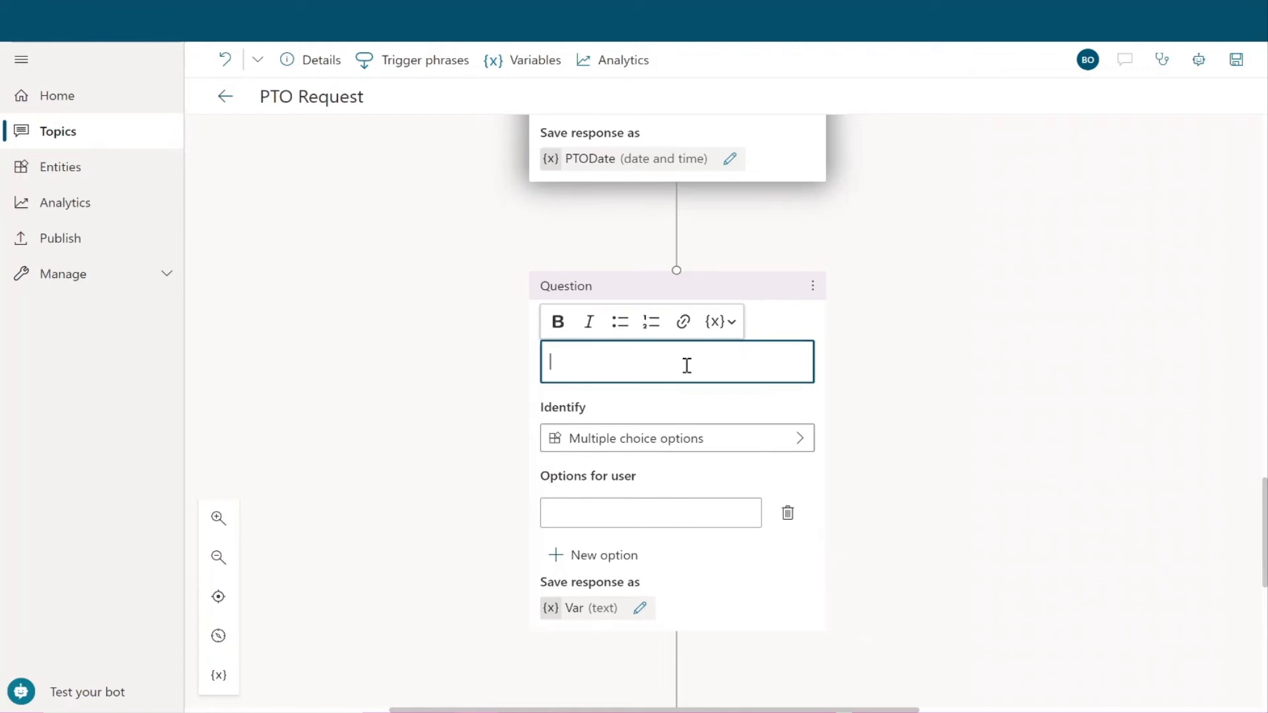
pyautogui.click(691, 365)
pyautogui.write('Please enter ')
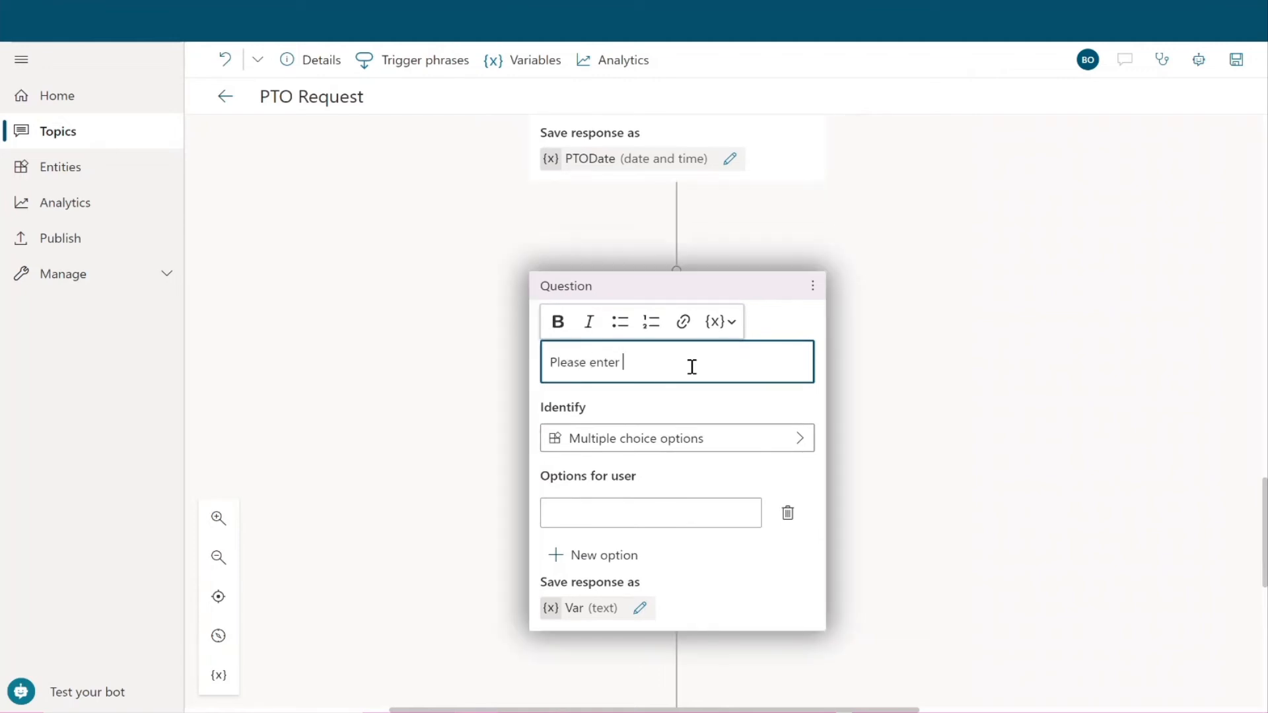
pyautogui.write('the reason for leave (sick/PTO/')
pyautogui.click(691, 367)
pyautogui.write('bereav')
pyautogui.press('BackSpace')
pyautogui.press('BackSpace')
pyautogui.press('BackSpace')
pyautogui.press('BackSpace')
pyautogui.press('BackSpace')
pyautogui.press('BackSpace')
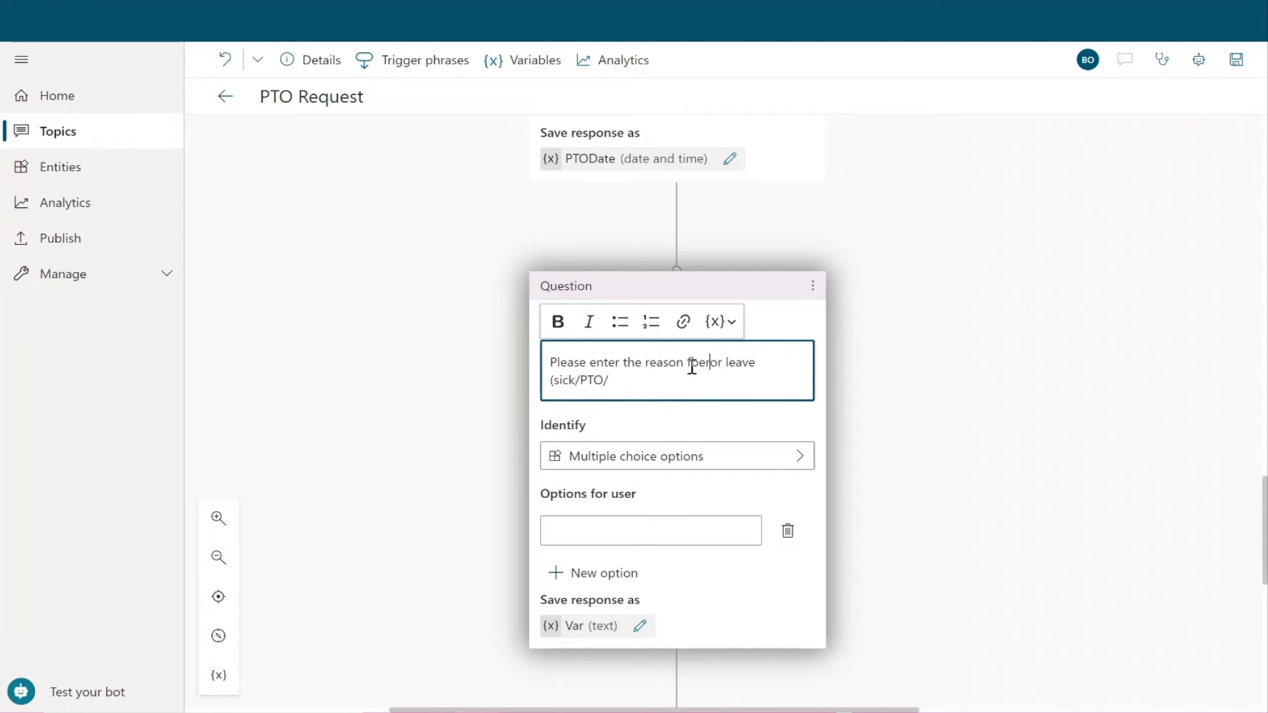
pyautogui.click(802, 364)
pyautogui.write('bereavement')
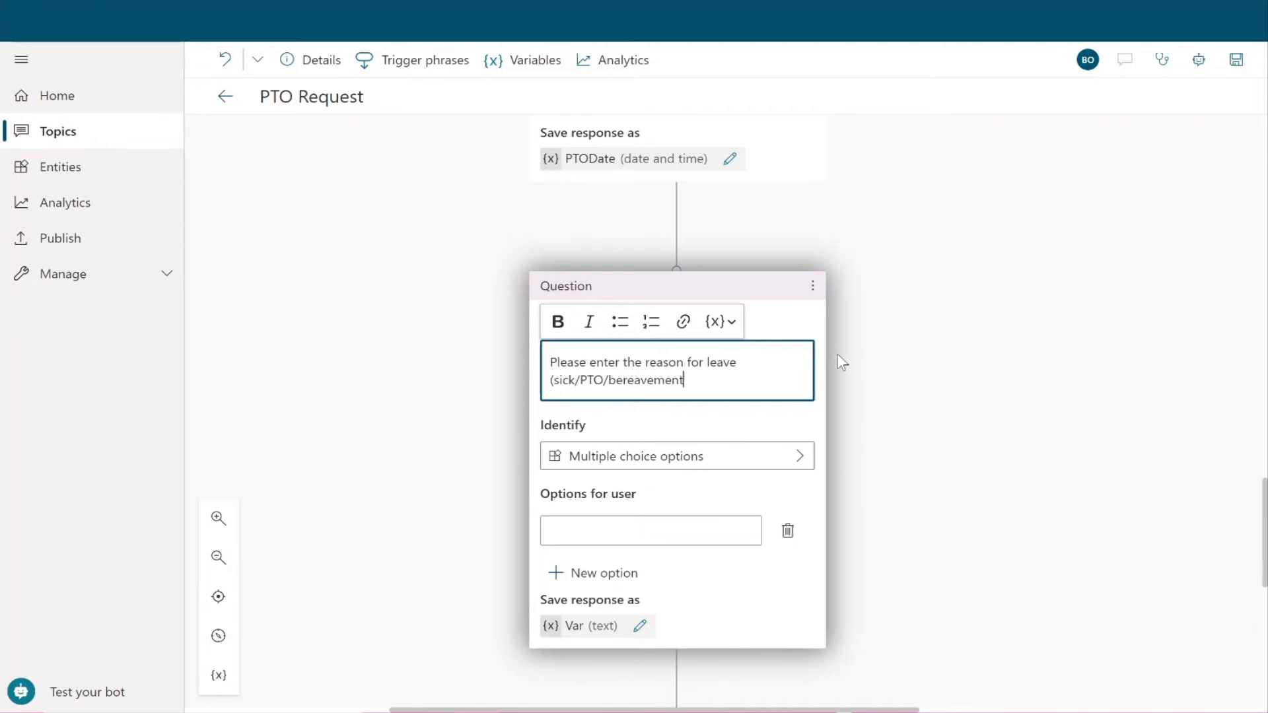
pyautogui.write(')')
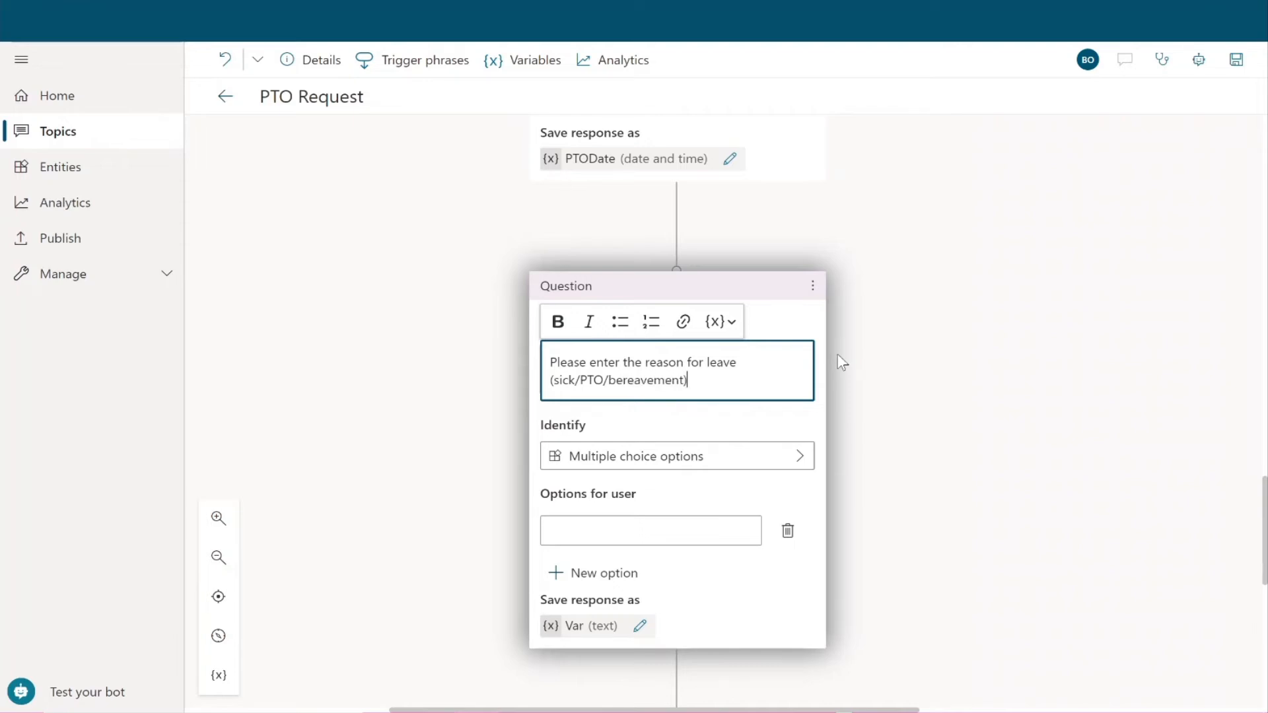
# Set the leave reason question to identify the user's entire response and name its response variable PTOReason
pyautogui.click(755, 463)
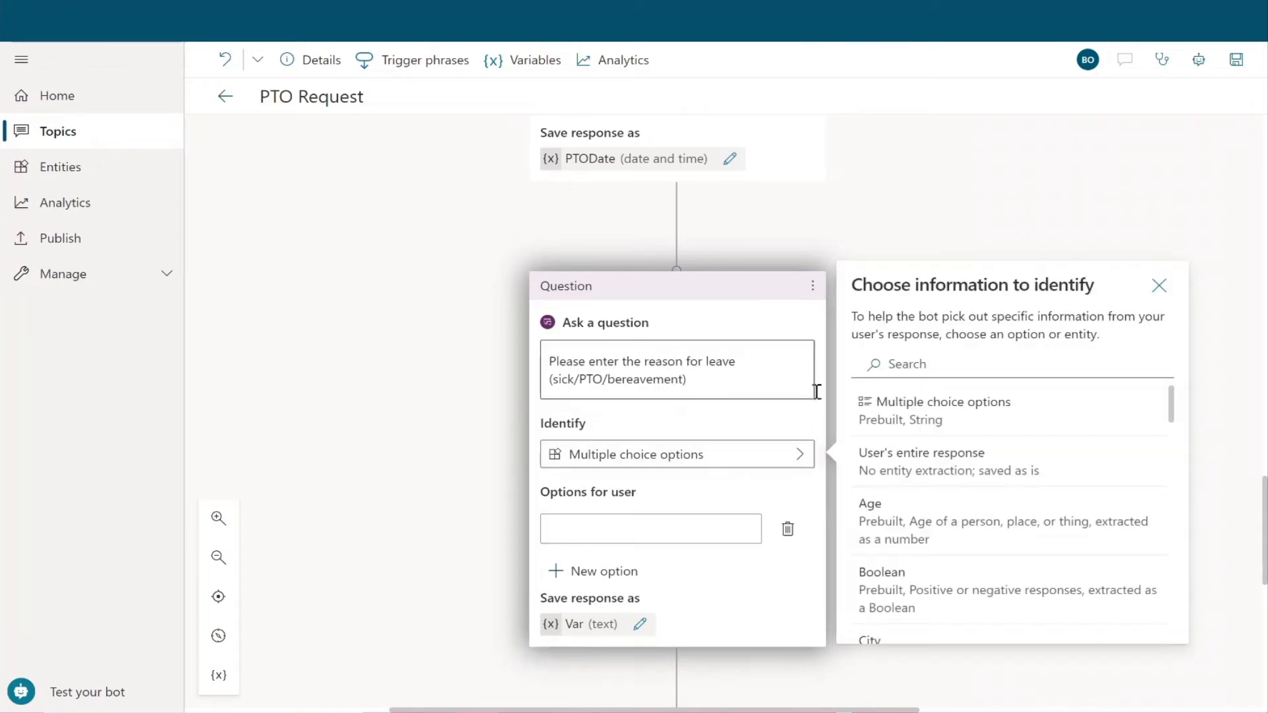
pyautogui.click(947, 471)
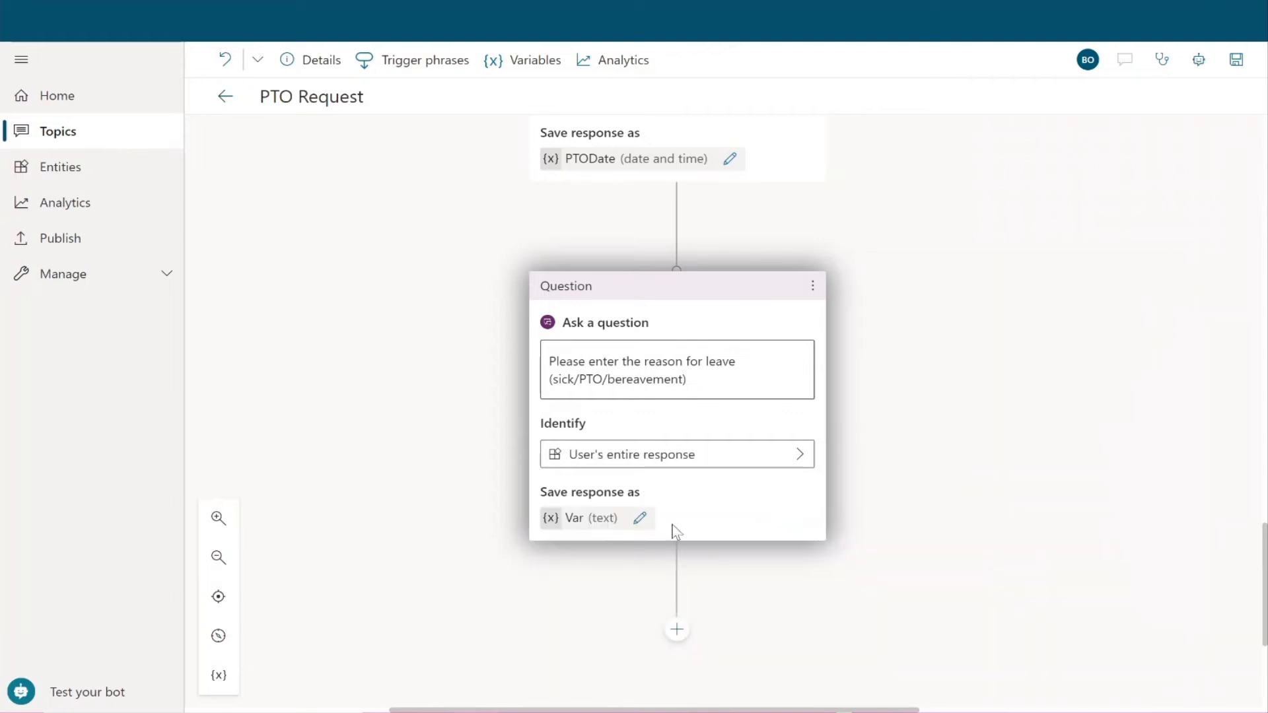
pyautogui.click(641, 519)
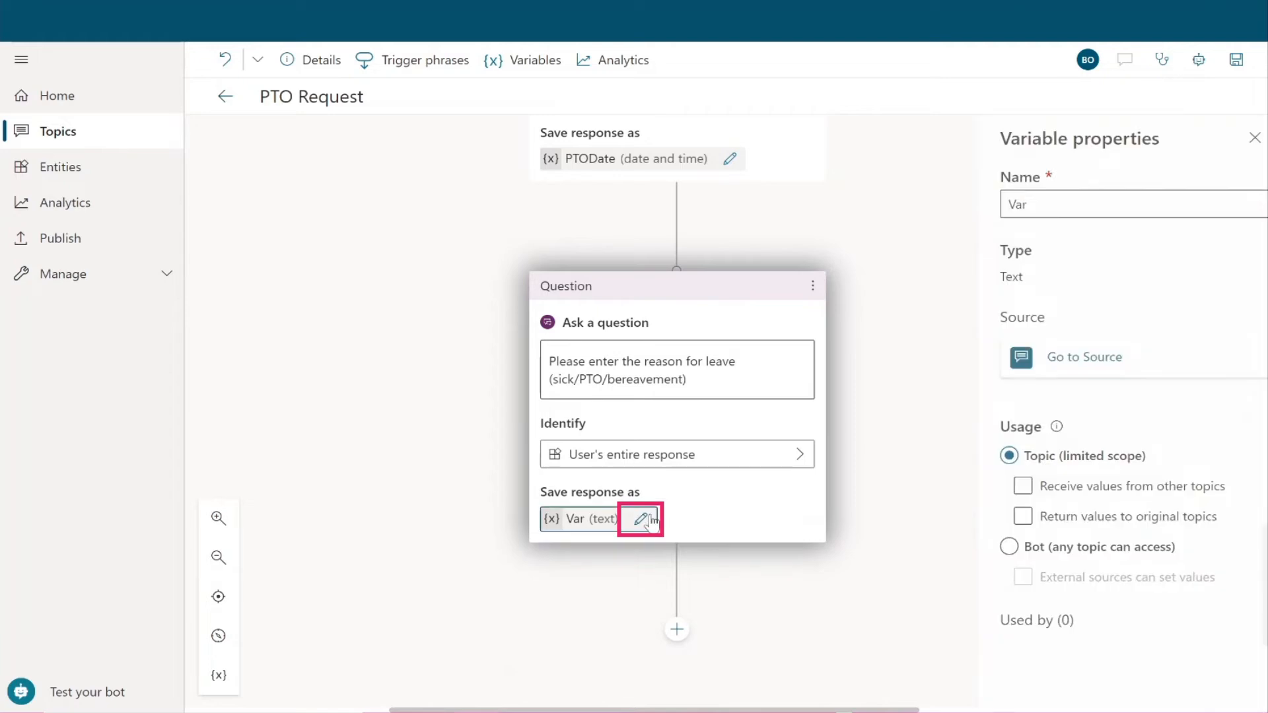
pyautogui.doubleClick(1013, 204)
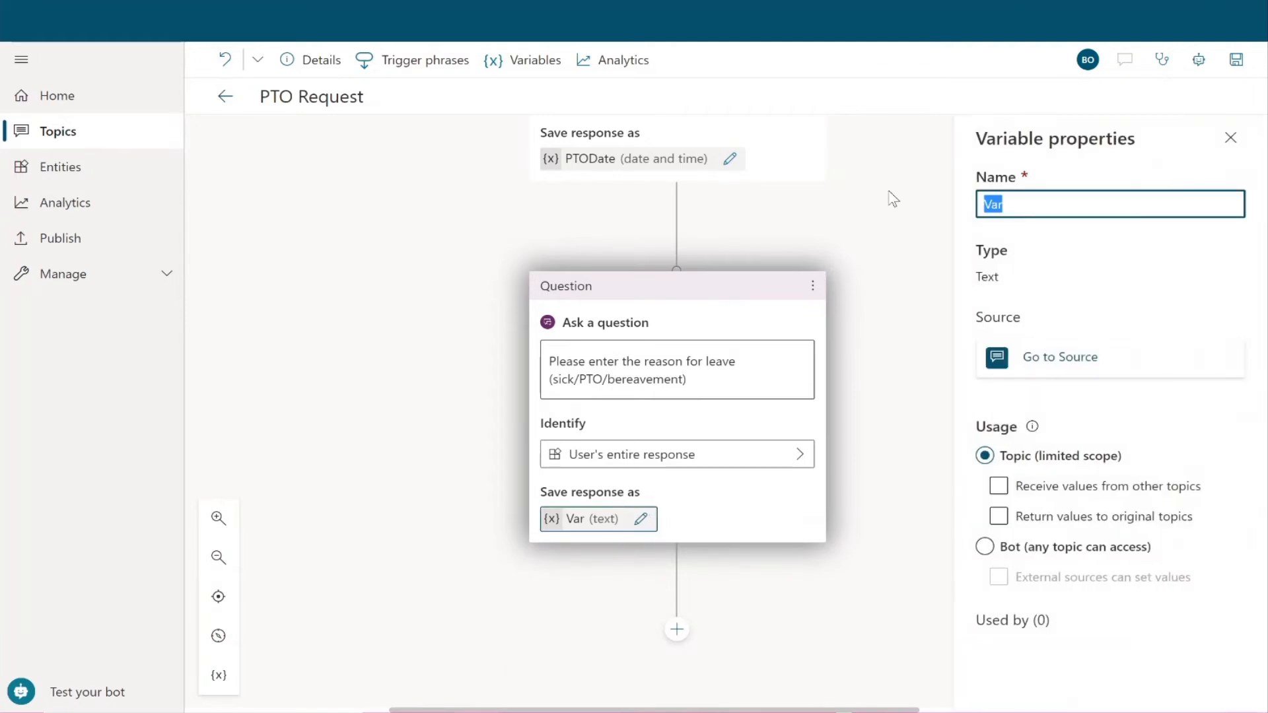
pyautogui.write('Reason for PTO')
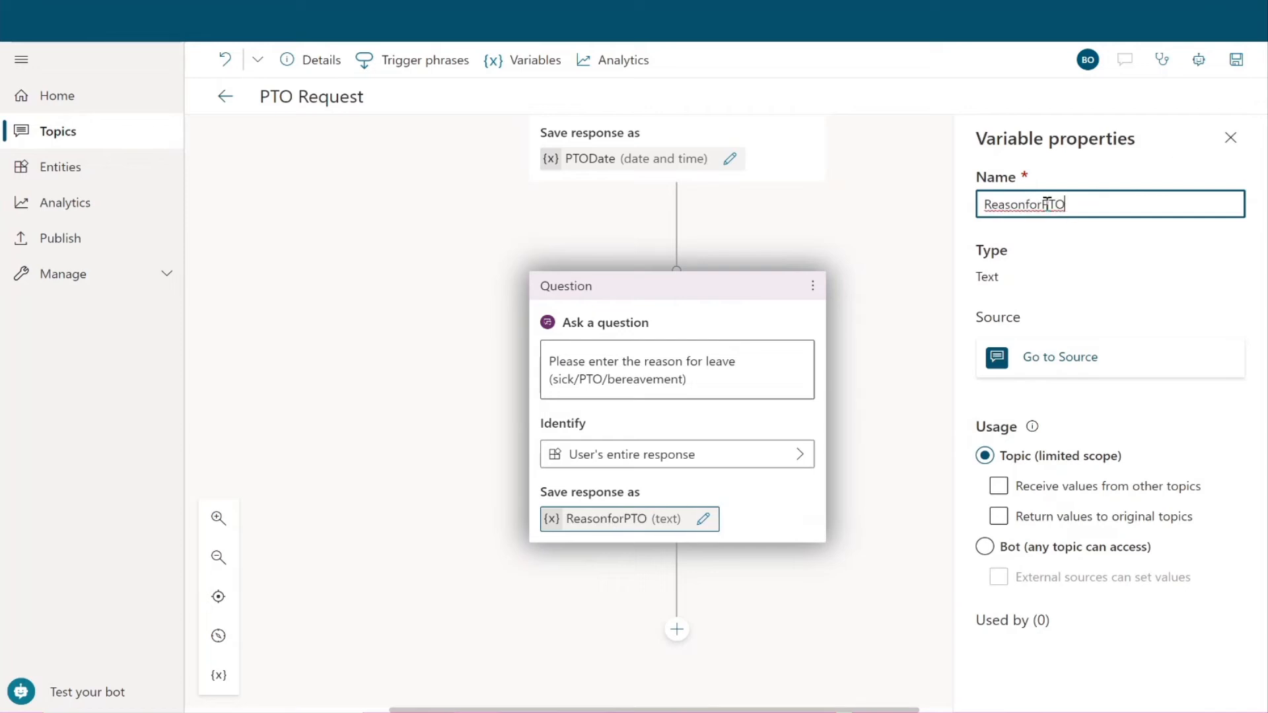
pyautogui.moveTo(1076, 204); pyautogui.dragTo(967, 203)
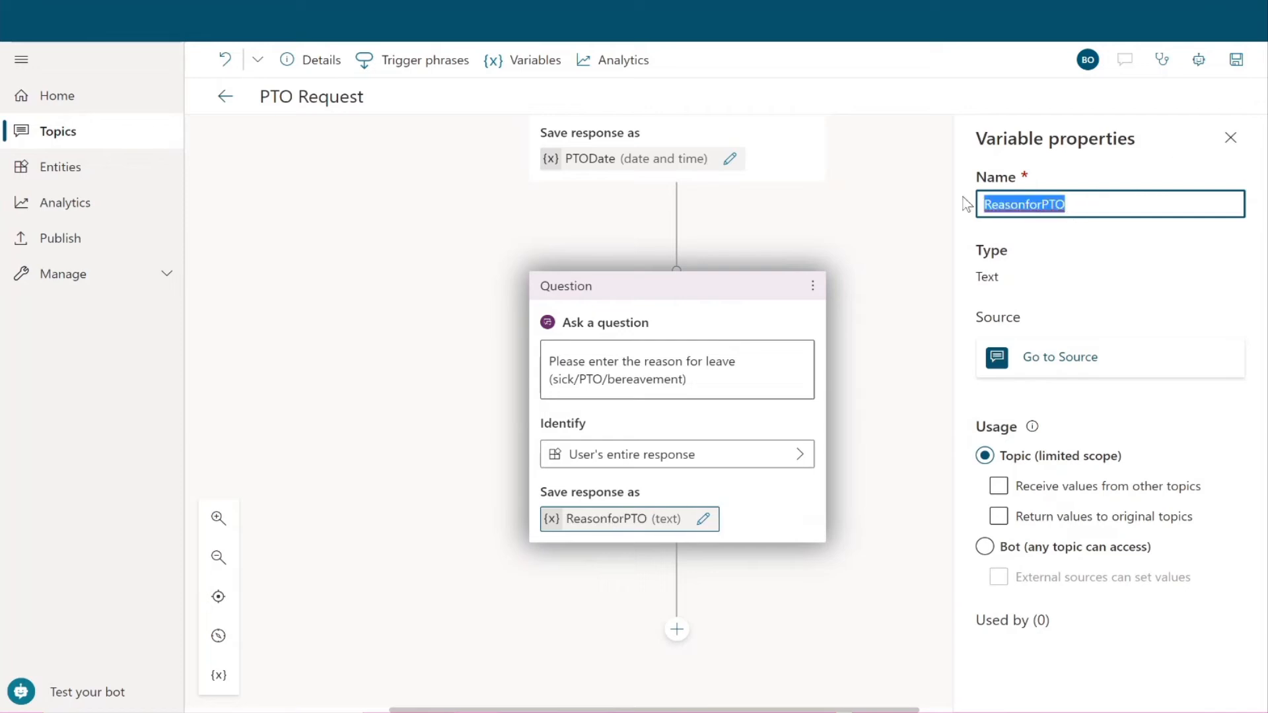
pyautogui.write('PTOReason')
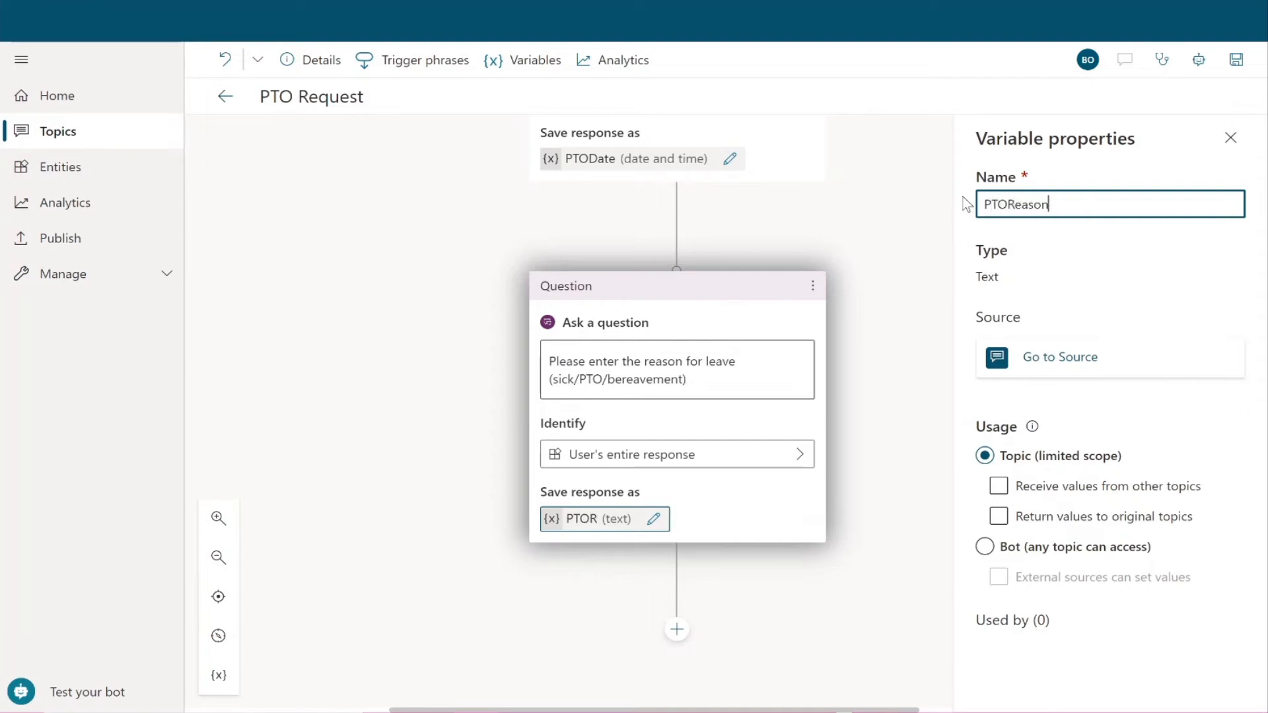
pyautogui.click(1168, 285)
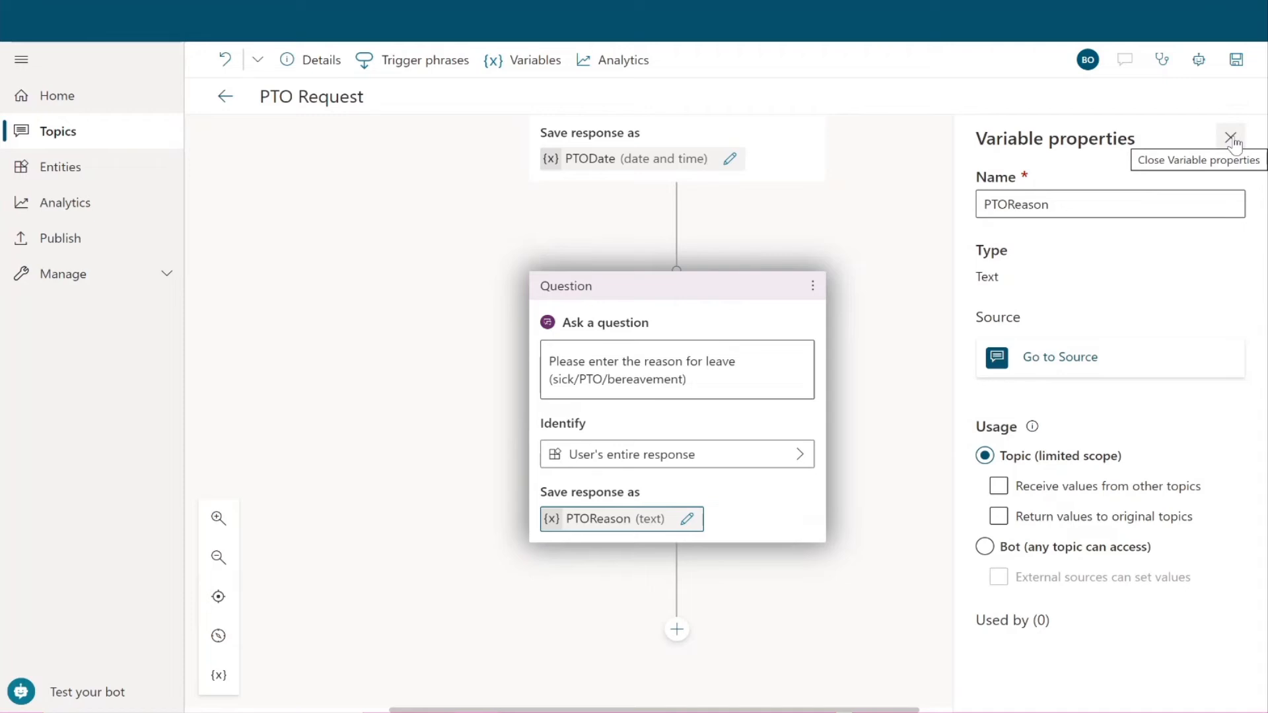
pyautogui.click(1230, 139)
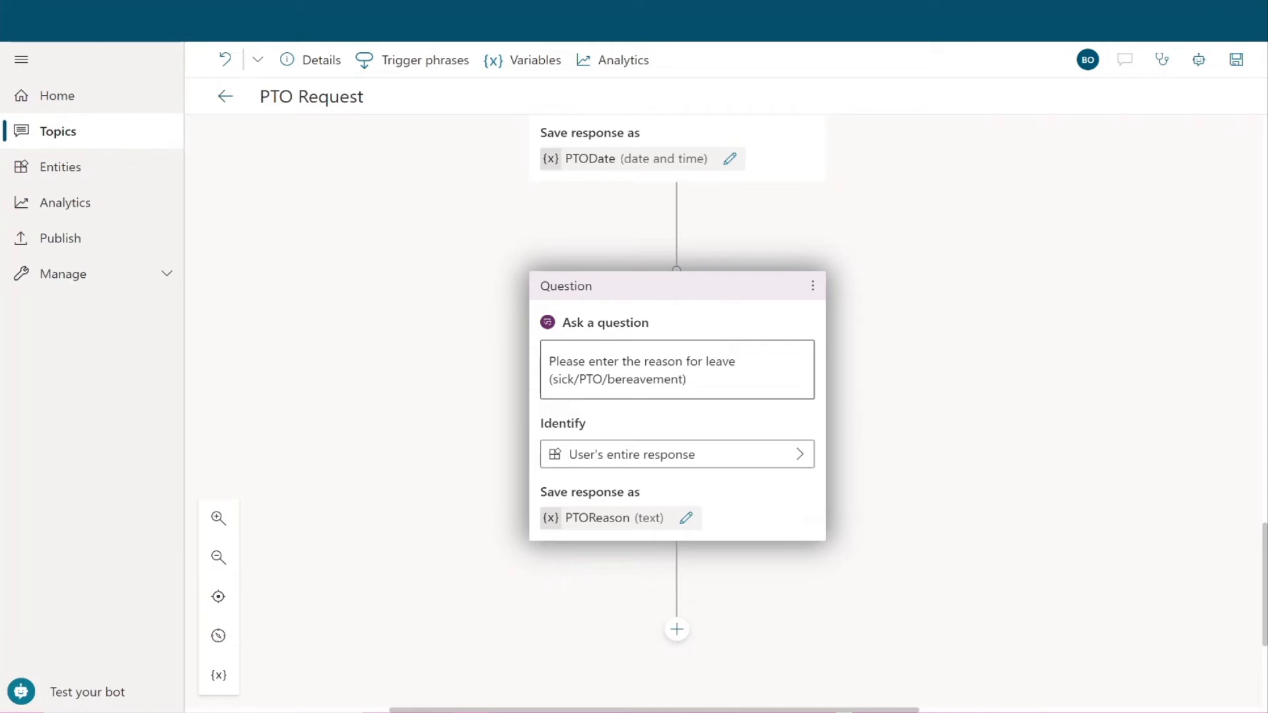
pyautogui.scroll(-2, 764, 640)
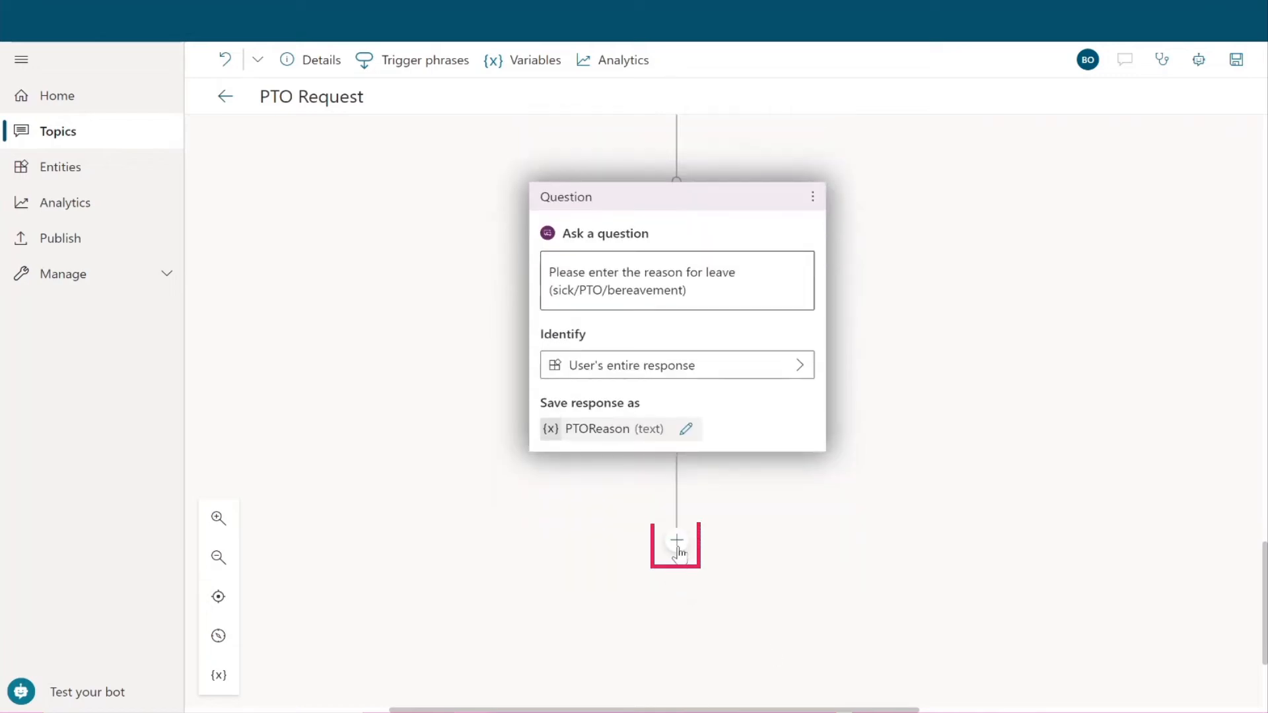
# Add a message node saying "Thank you for submitting your PTO request. Your manager will be in touch with approval or feedback within 2 business days."
pyautogui.click(677, 545)
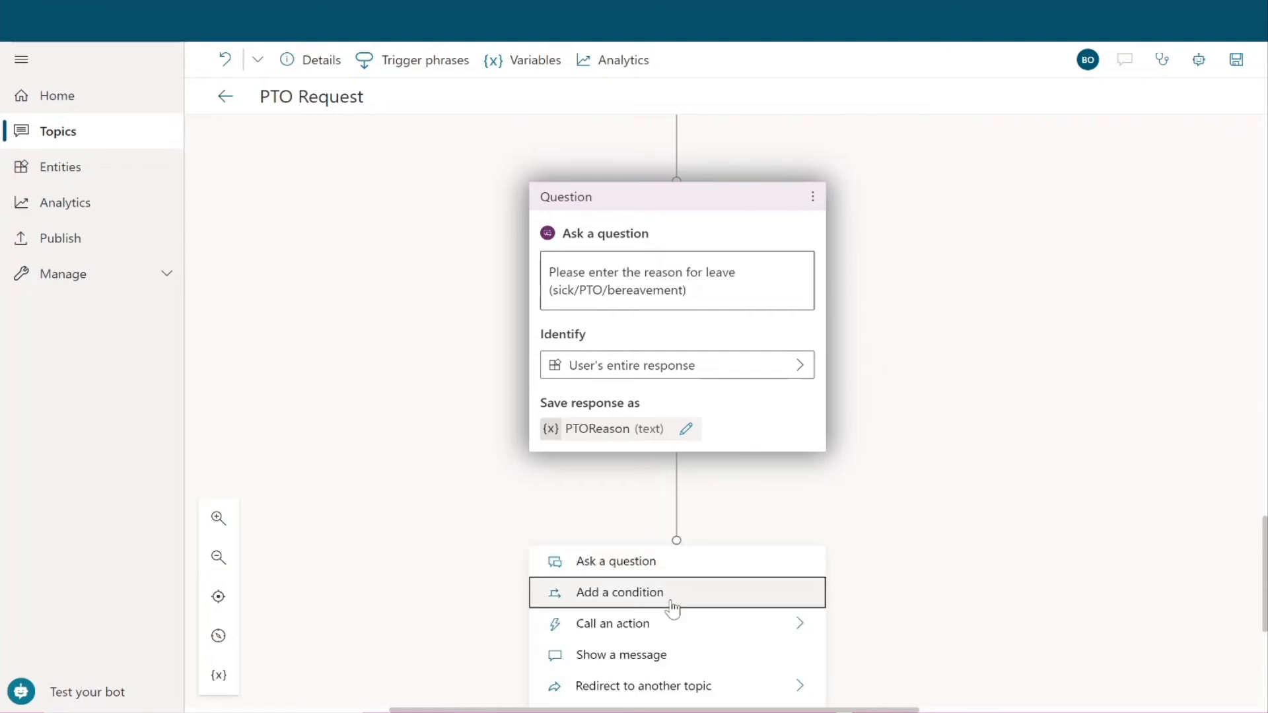
pyautogui.click(659, 658)
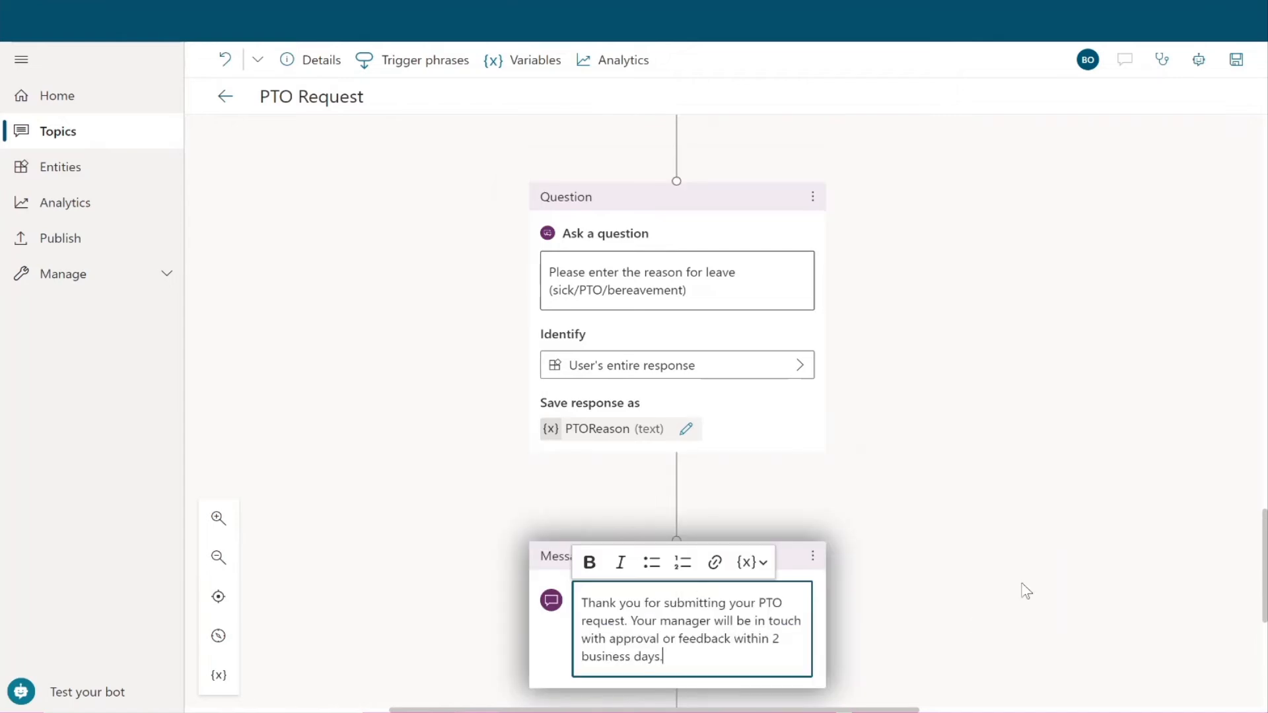
# Insert the Name variable after "Thank you" in the closing message
pyautogui.scroll(-4, 1064, 572)
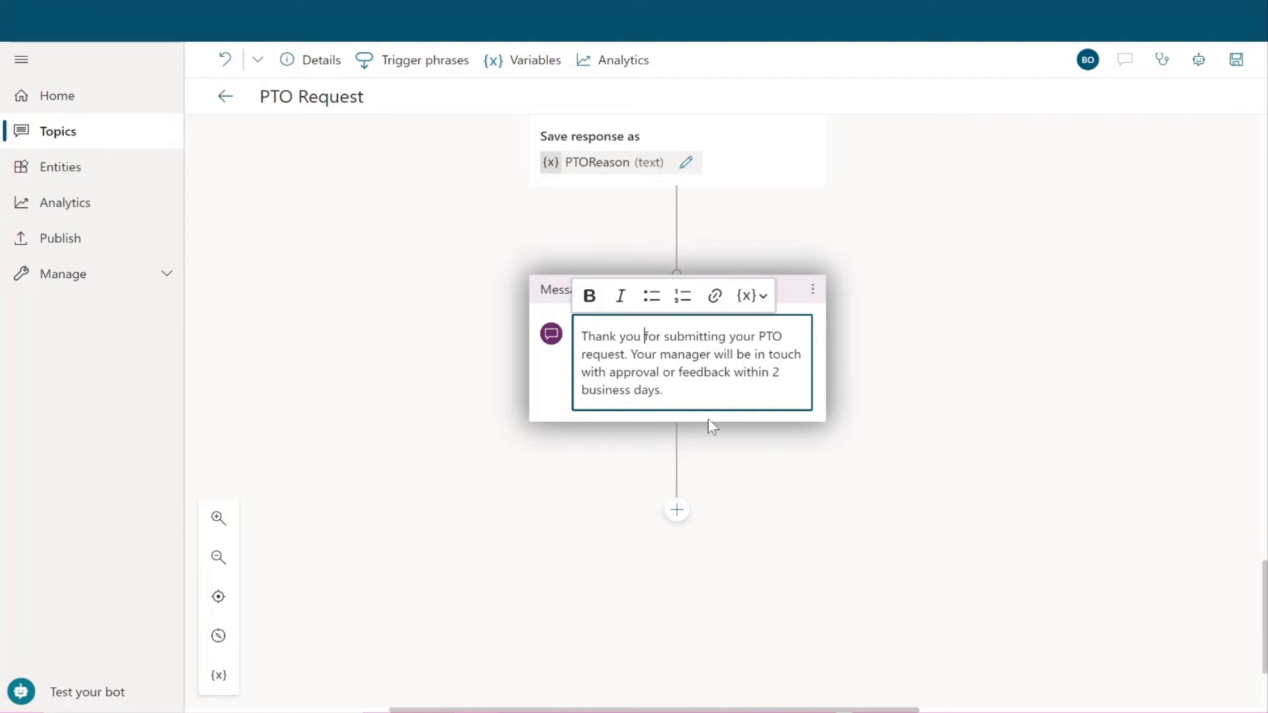
pyautogui.click(763, 301)
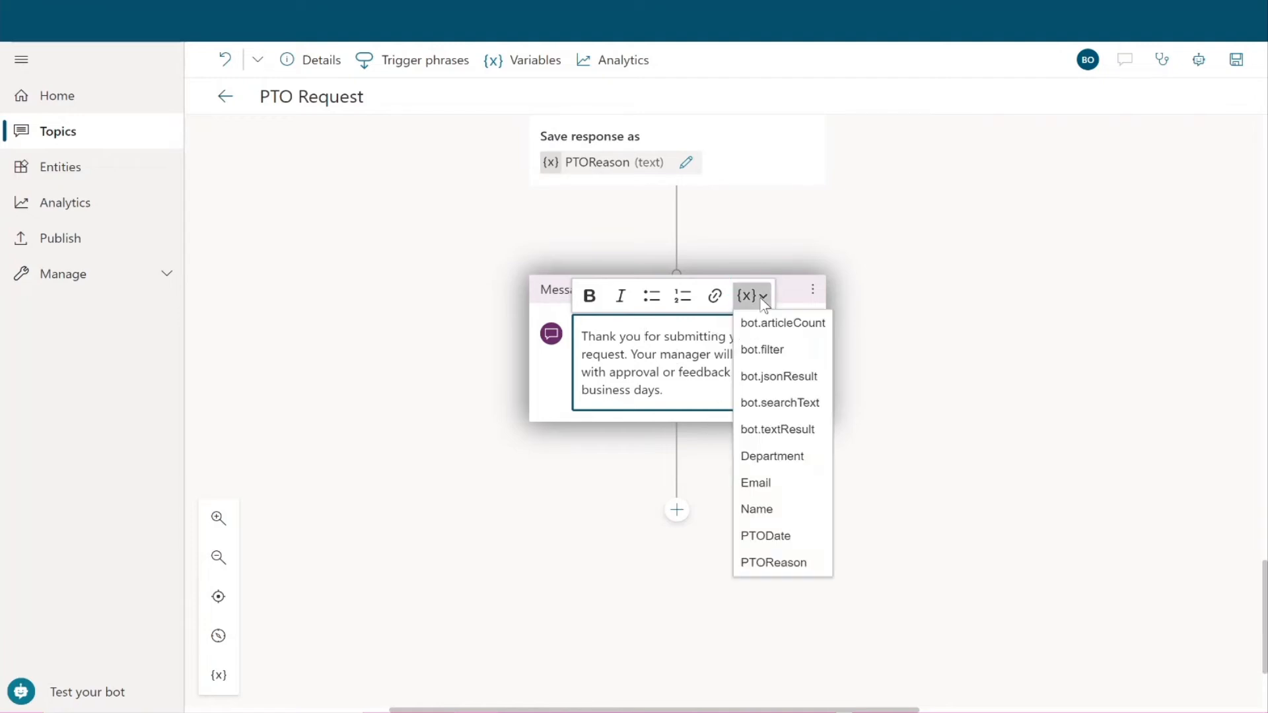
pyautogui.click(757, 512)
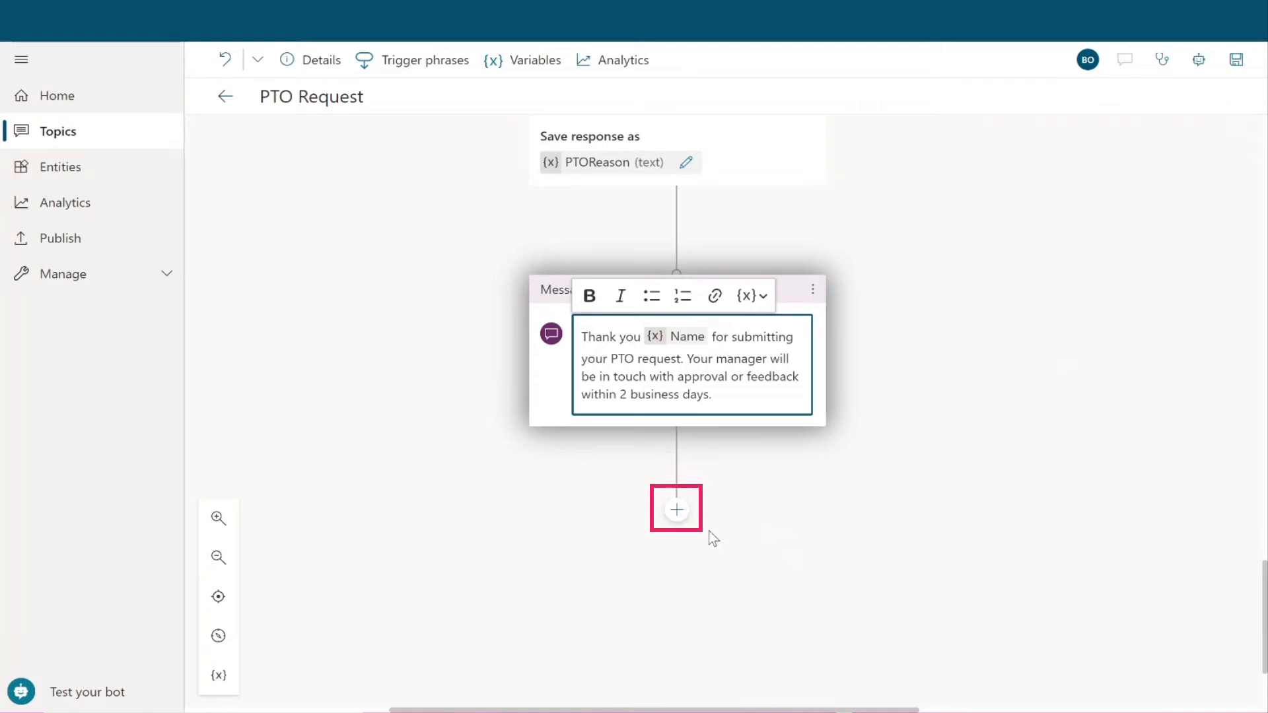
# End the conversation with a survey below the thank-you message and save the topic
pyautogui.click(676, 510)
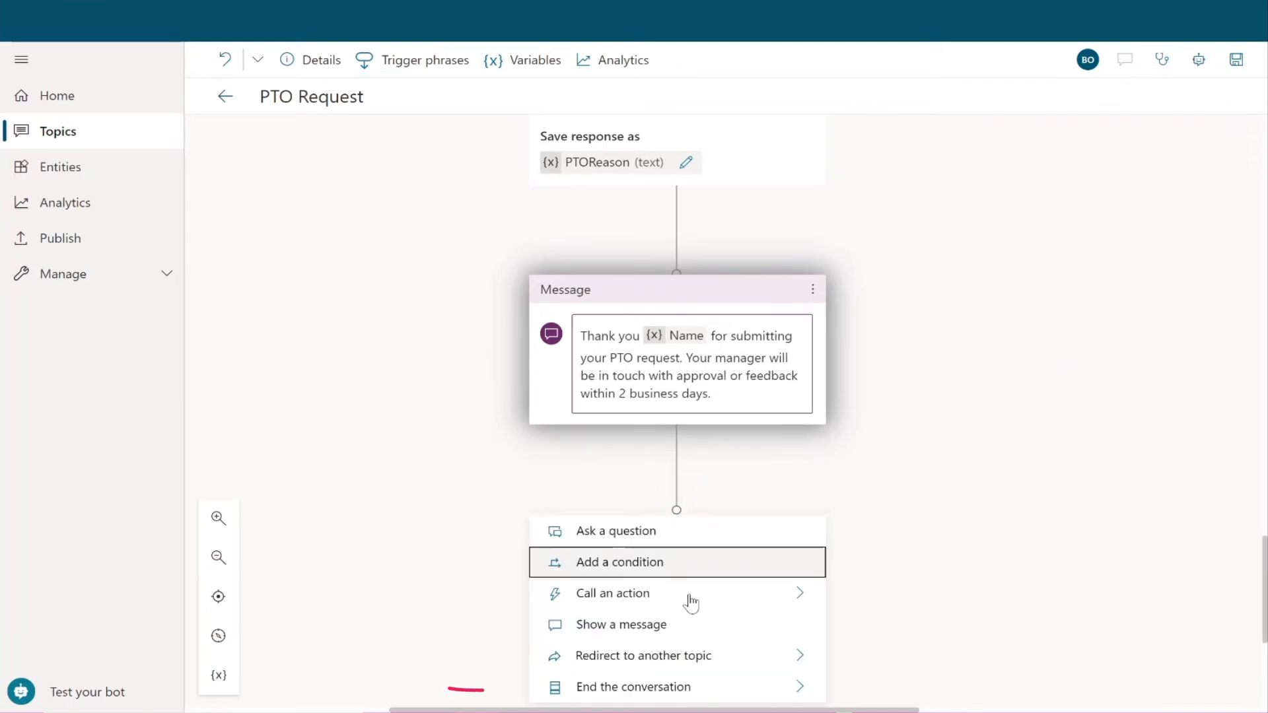
pyautogui.moveTo(812, 699)
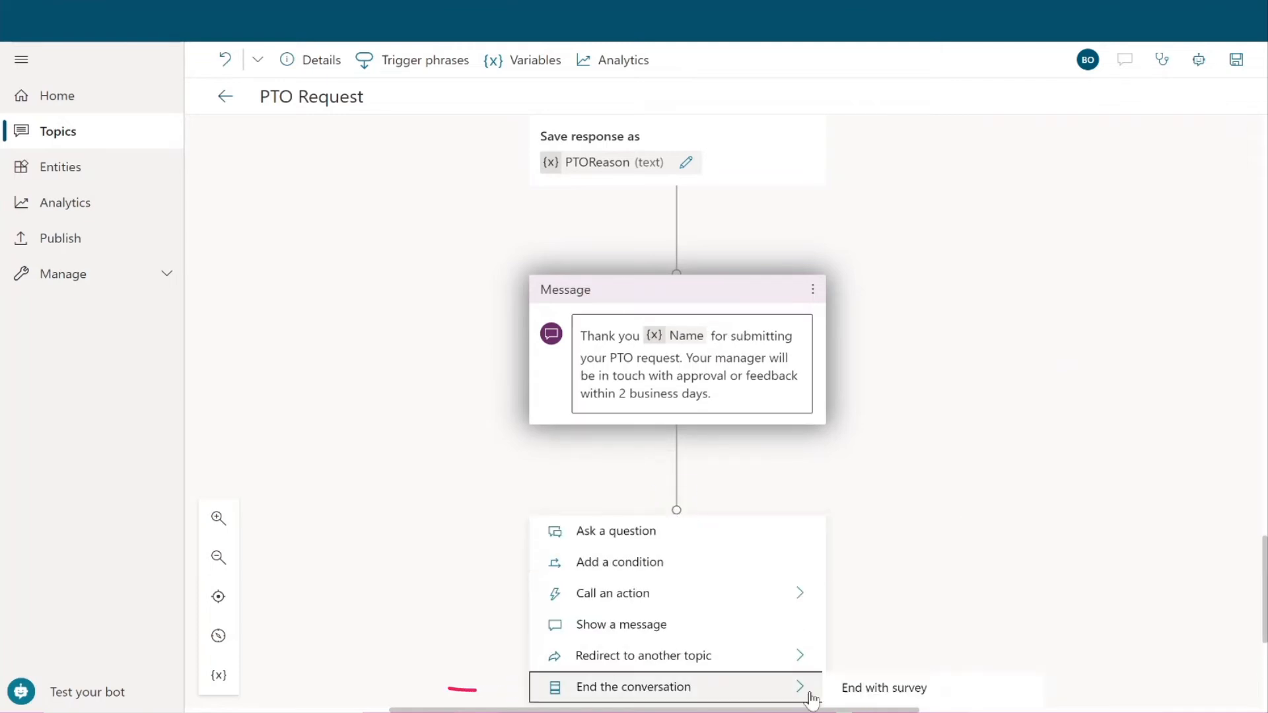
pyautogui.click(888, 689)
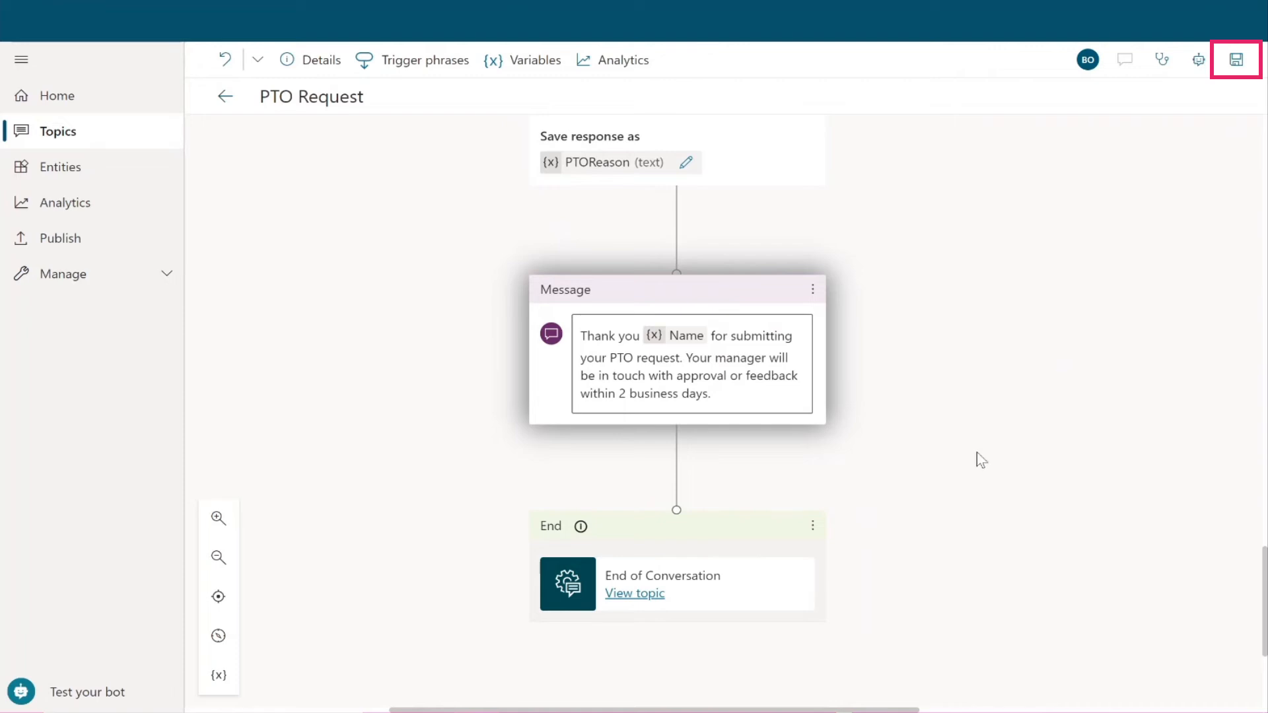
pyautogui.click(1237, 59)
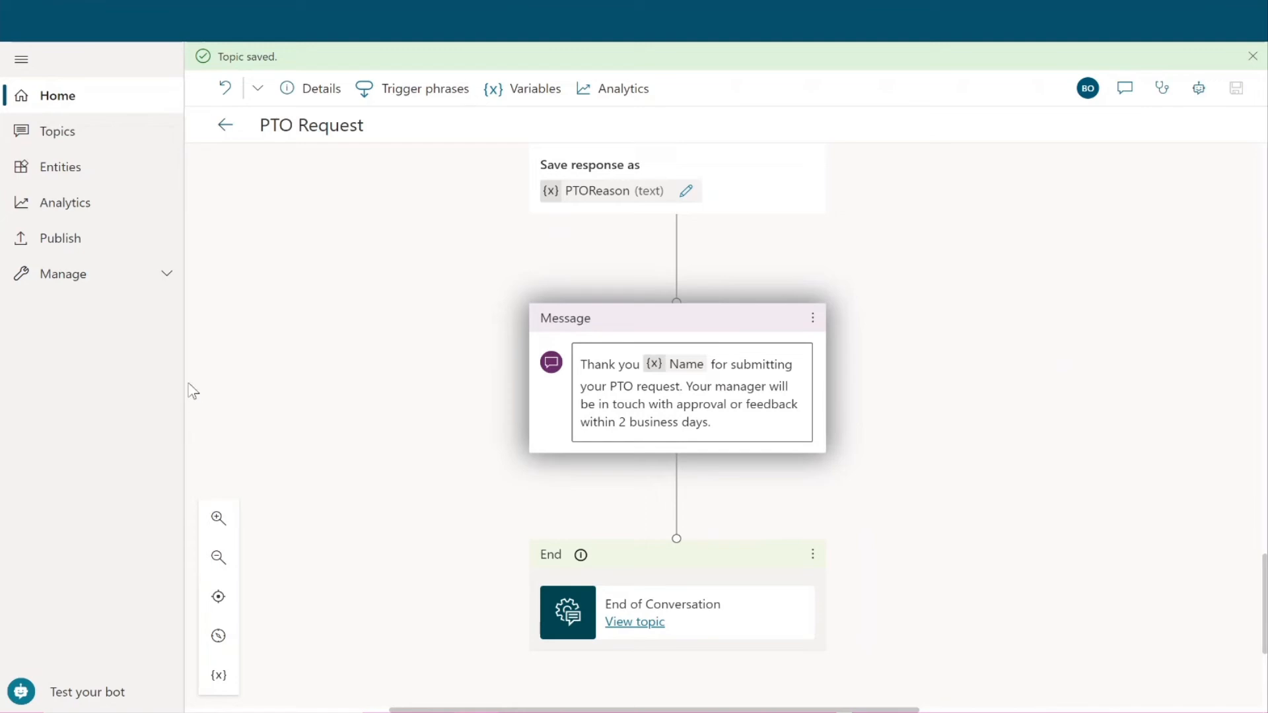
# Publish the latest content of the bot
pyautogui.click(83, 250)
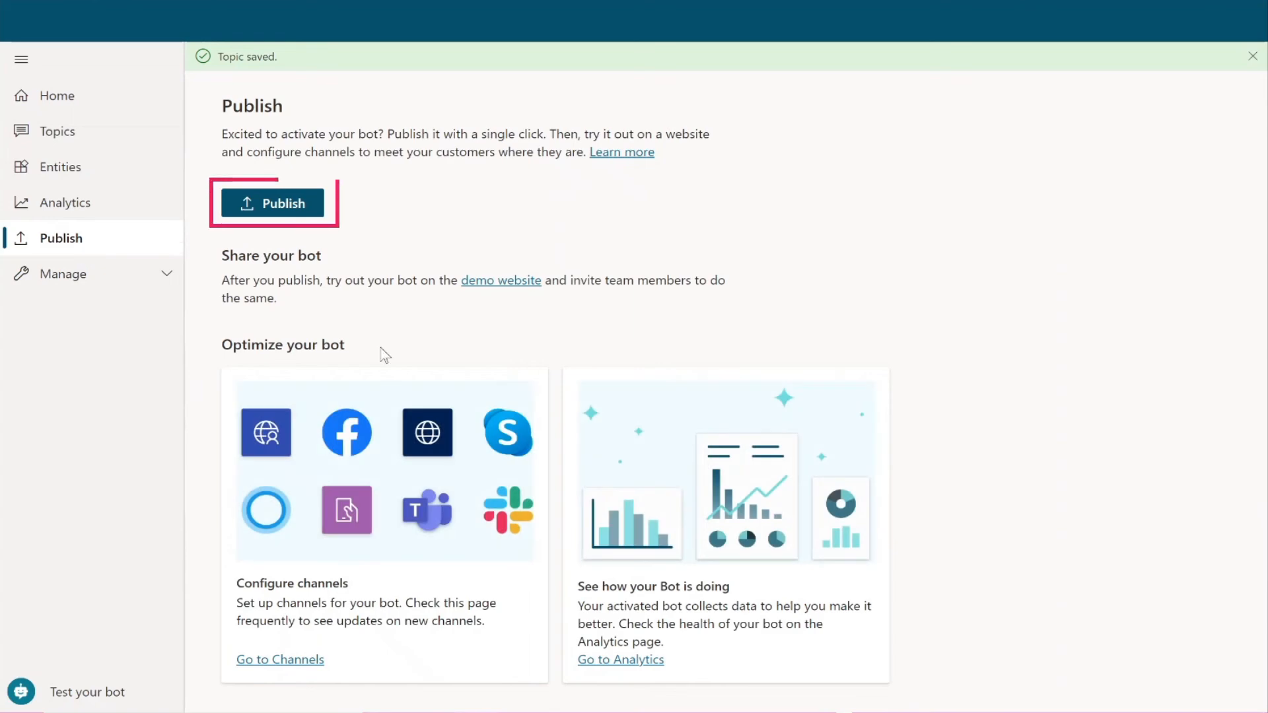
pyautogui.click(289, 208)
pyautogui.click(657, 395)
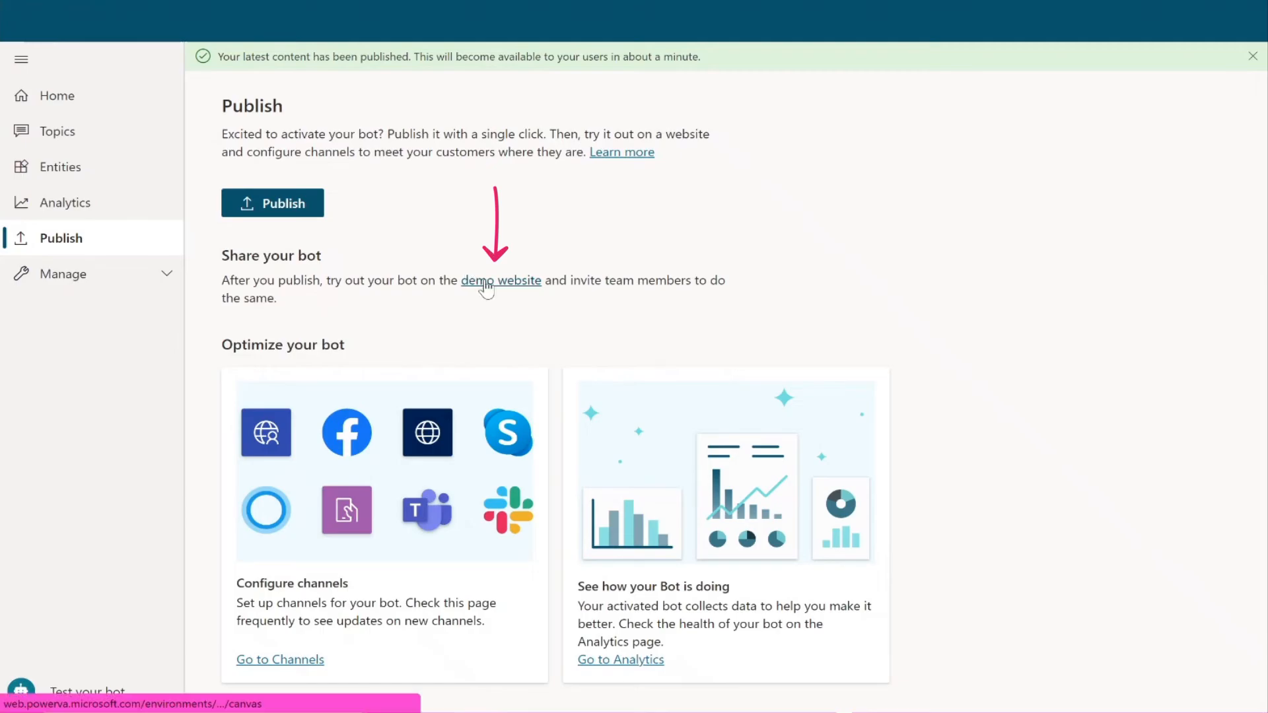
# Open the bot's demo website and send the messages "hi!" and "I need to schedule time off"
pyautogui.click(484, 284)
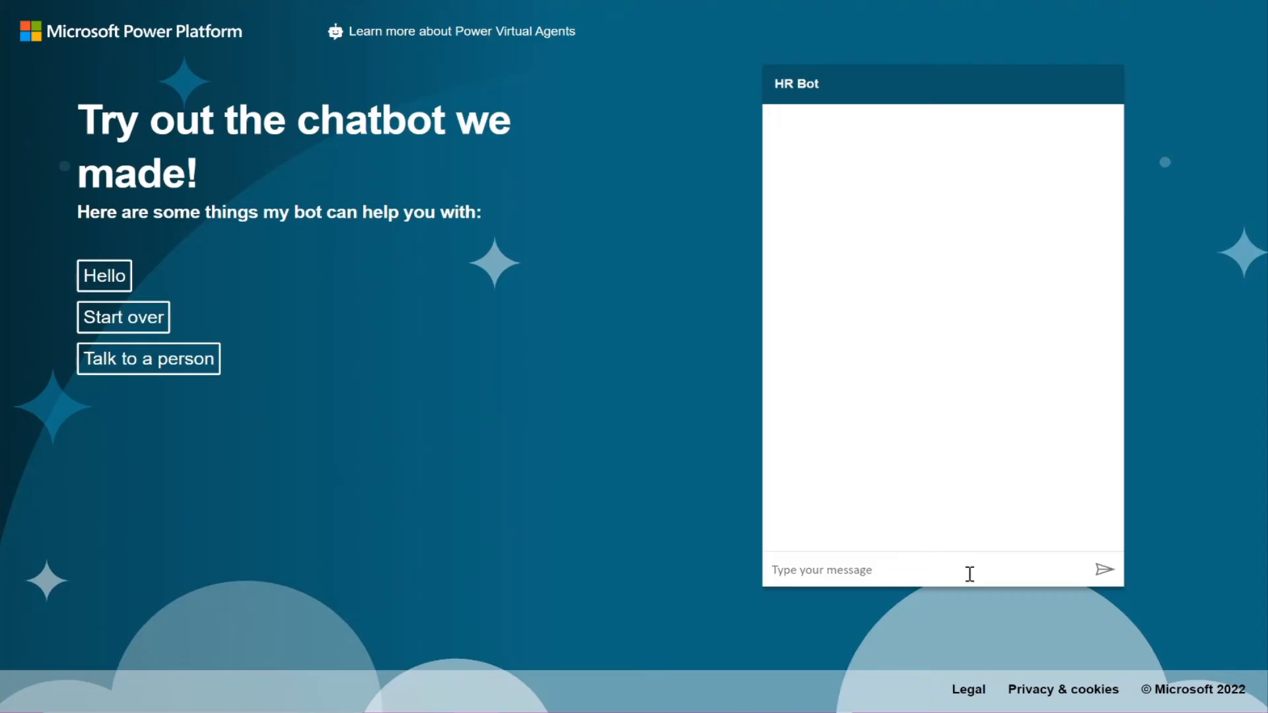
pyautogui.click(970, 574)
pyautogui.write('hi!')
pyautogui.press('Return')
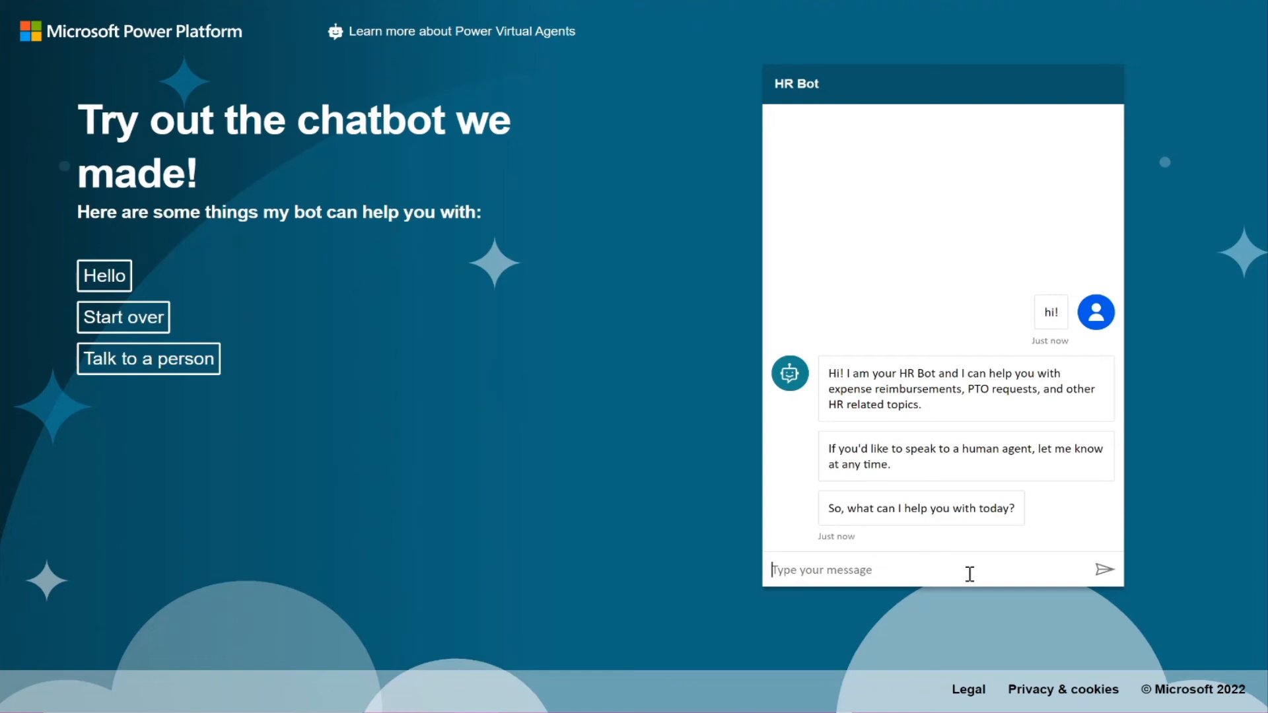
pyautogui.write('I need to schedule time off')
pyautogui.press('Return')
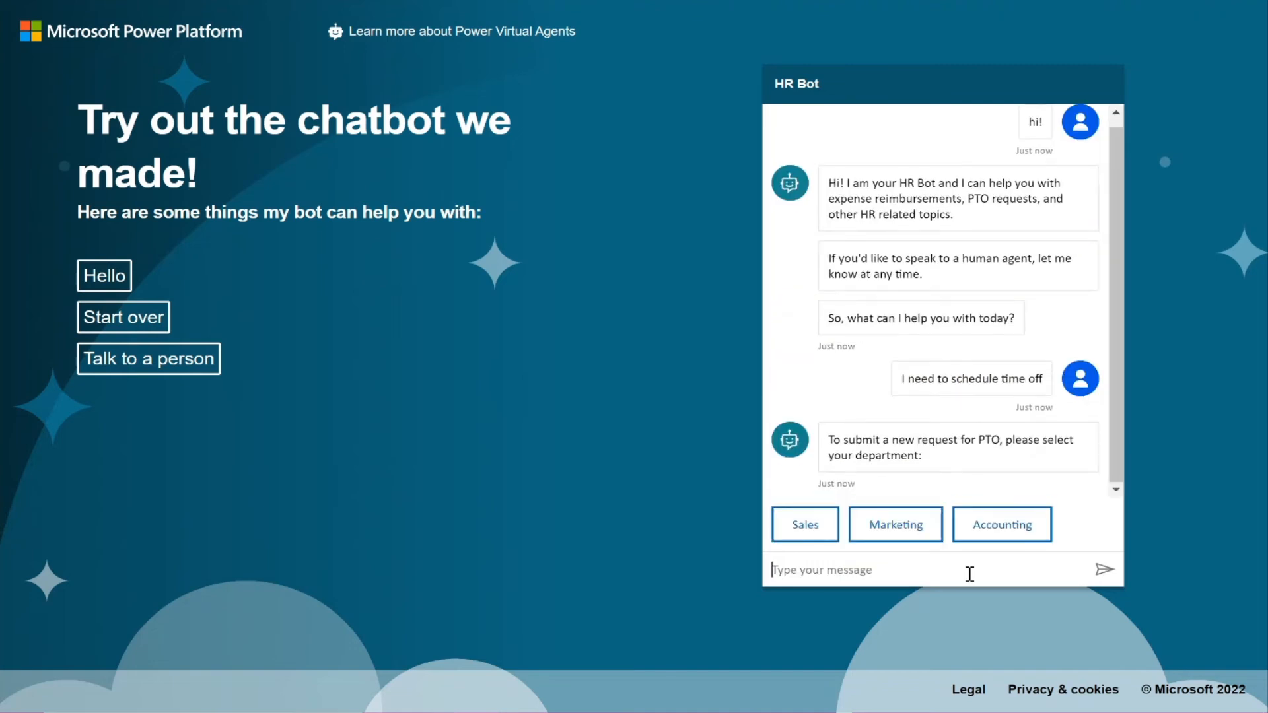
# Choose Marketing as the department and answer the bot's questions with the employee's full name and email address
pyautogui.click(889, 522)
pyautogui.click(977, 576)
pyautogui.write('Bach ')
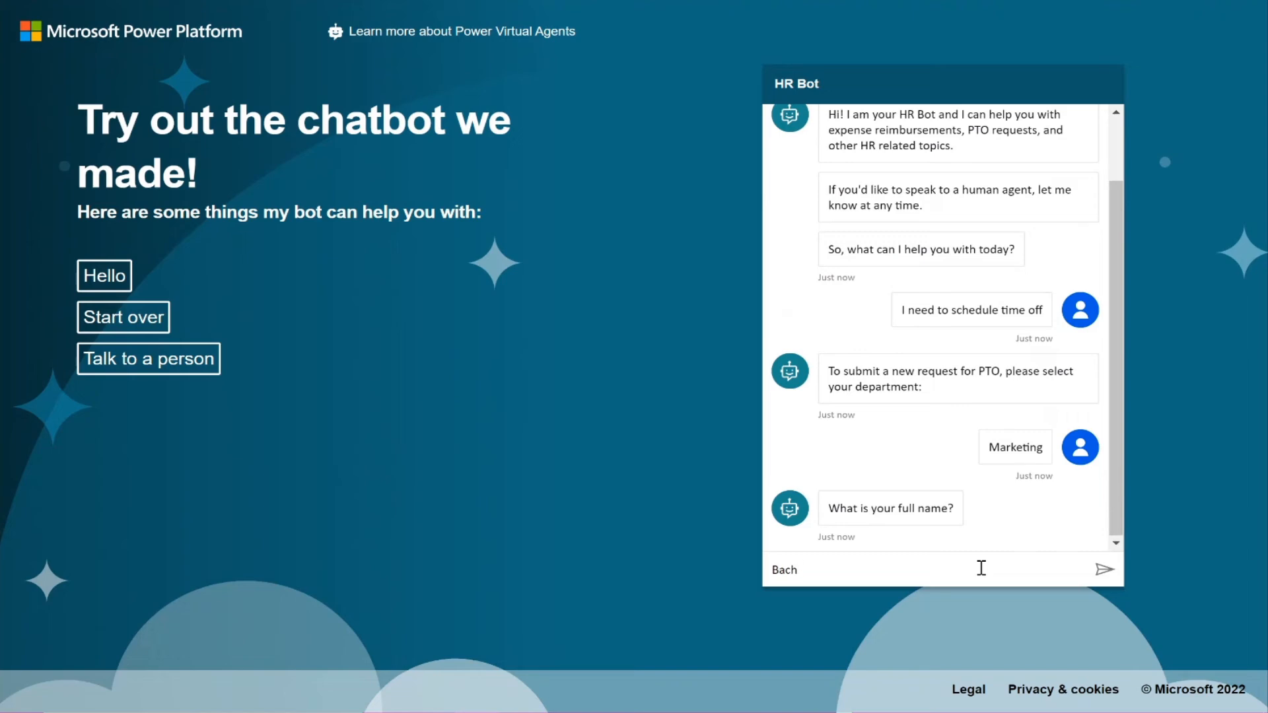
pyautogui.write('Bach')
pyautogui.press('Return')
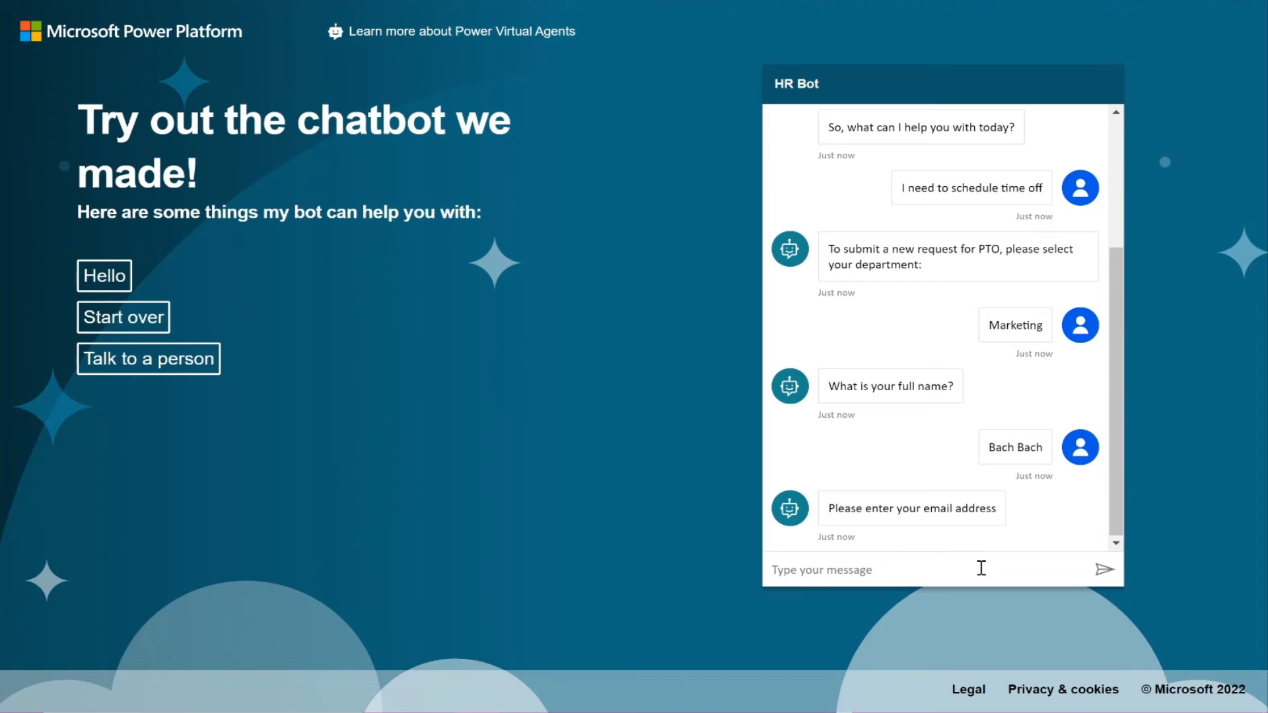
pyautogui.write('Bach@sample.com')
pyautogui.press('Return')
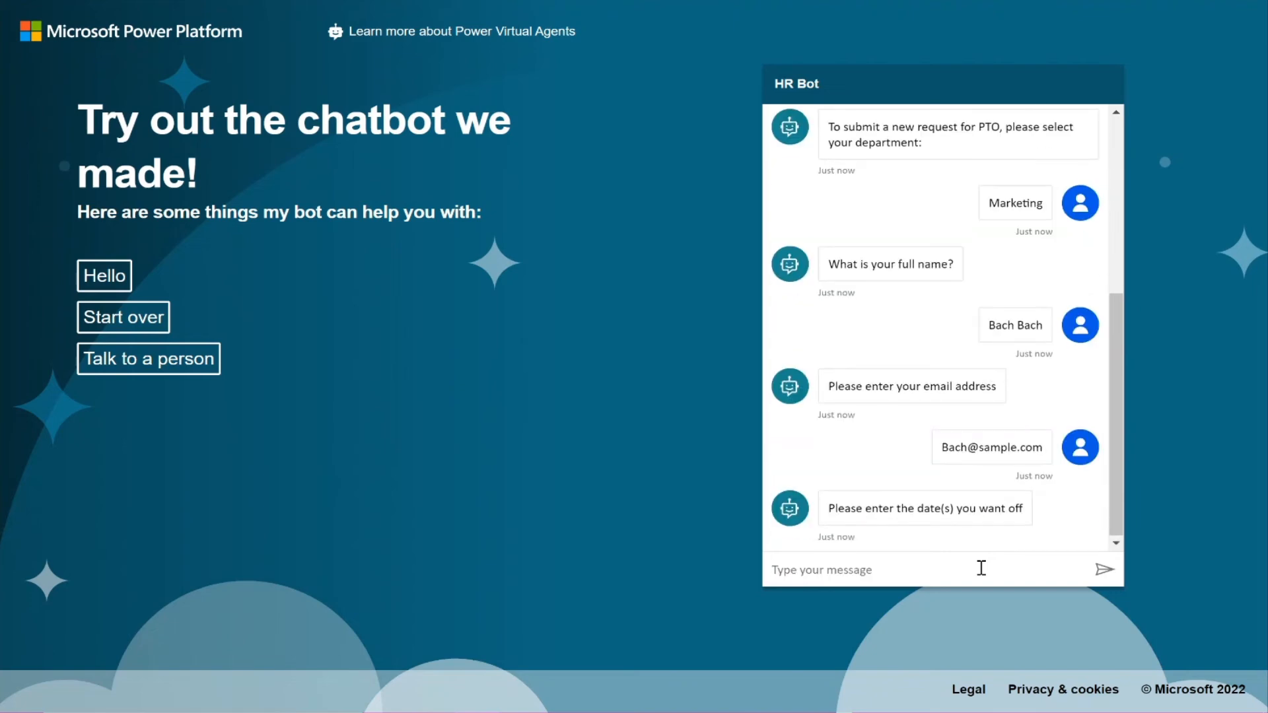
# Answer the dates-off question with "Everyday", retry with "August 20", and choose 8/20/2021
pyautogui.write('Everyday')
pyautogui.press('Return')
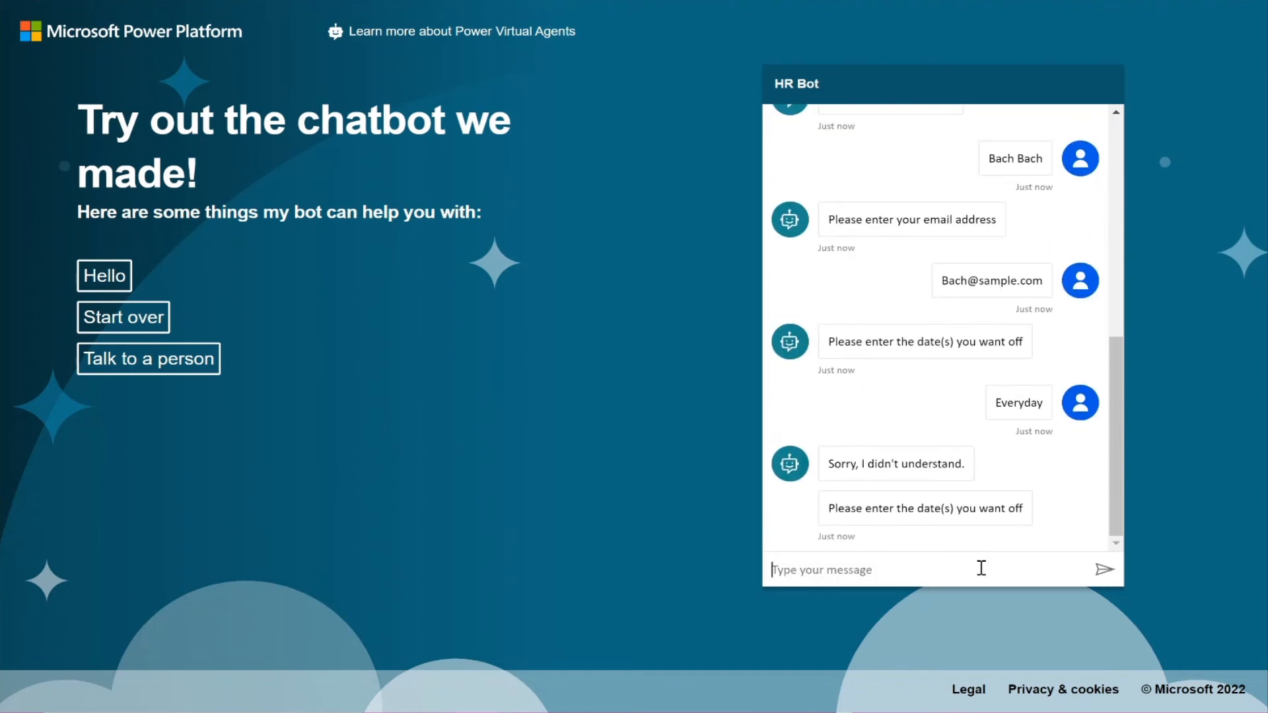
pyautogui.write('August 20')
pyautogui.press('Return')
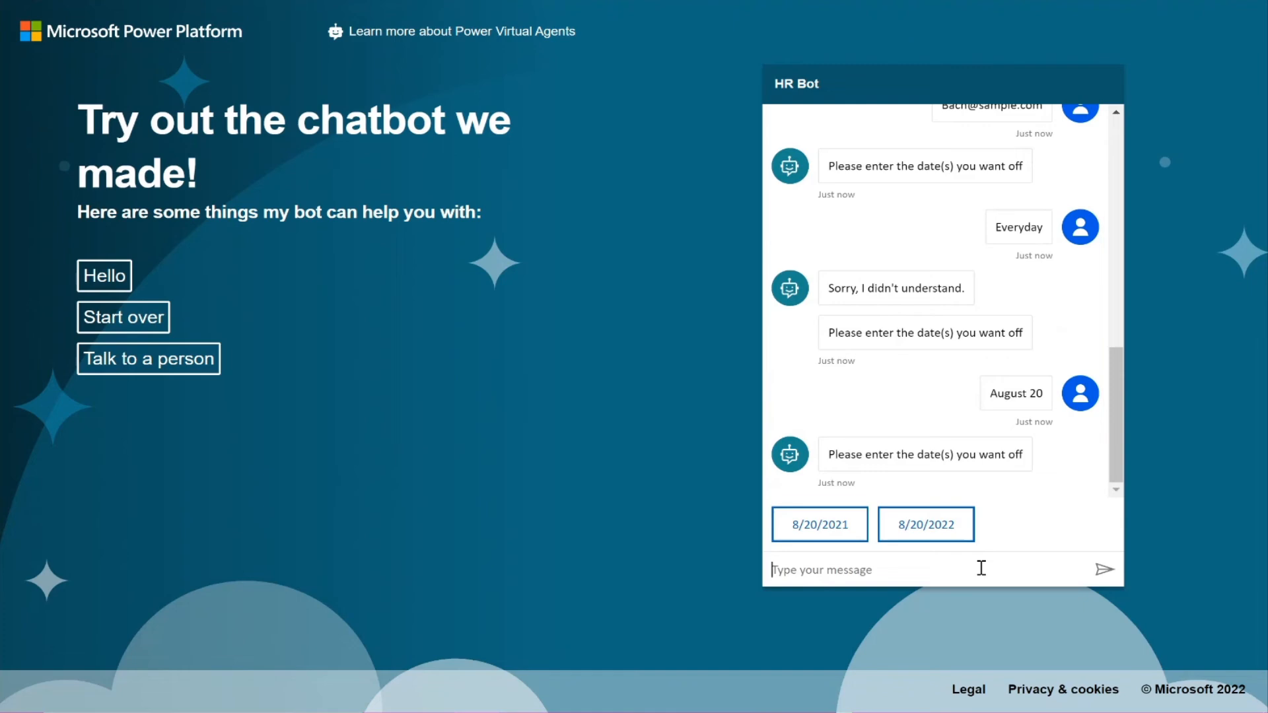
pyautogui.click(848, 529)
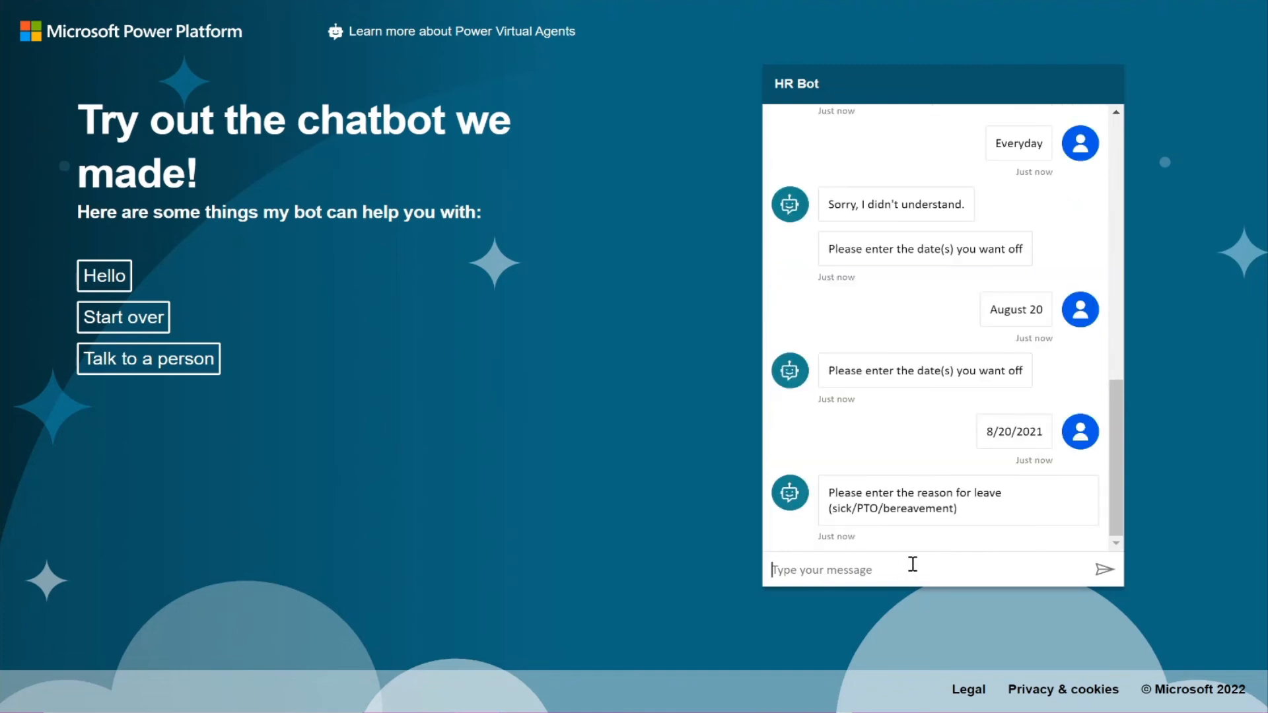
# Give PTO as the leave reason, answer Yes to the closing question and rate the experience 5 stars
pyautogui.write('PTO')
pyautogui.press('Return')
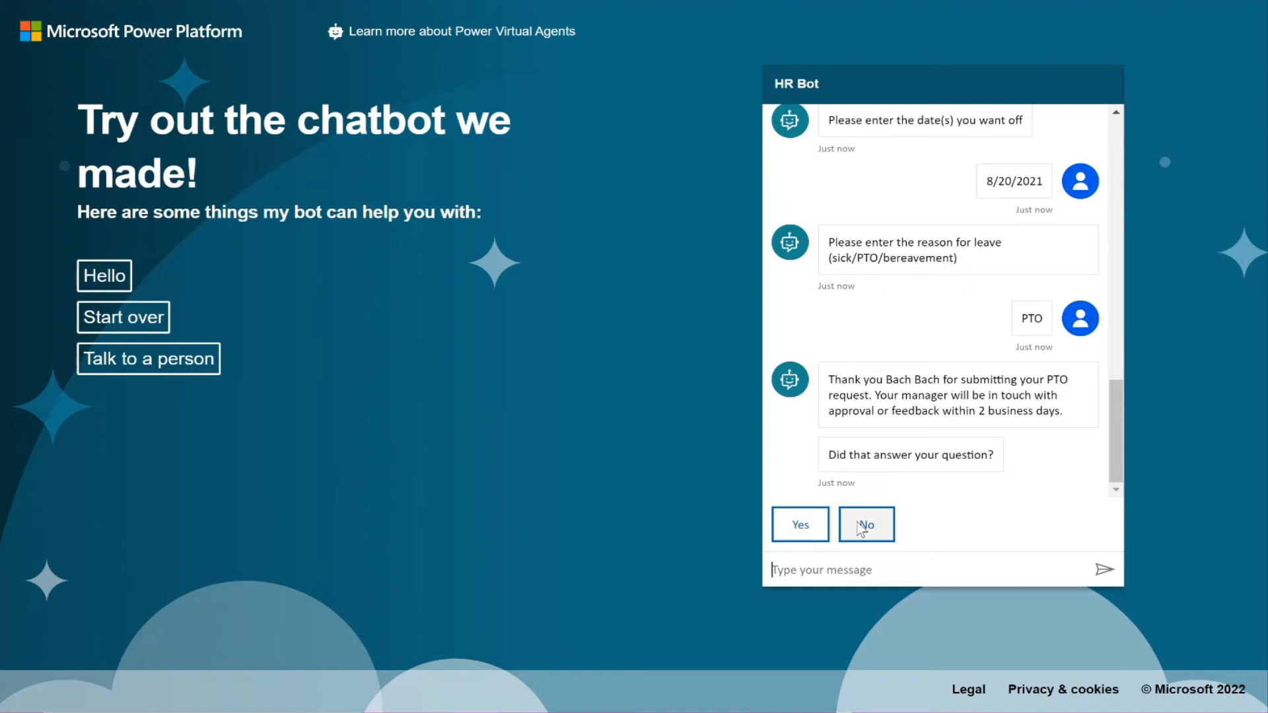
pyautogui.click(795, 521)
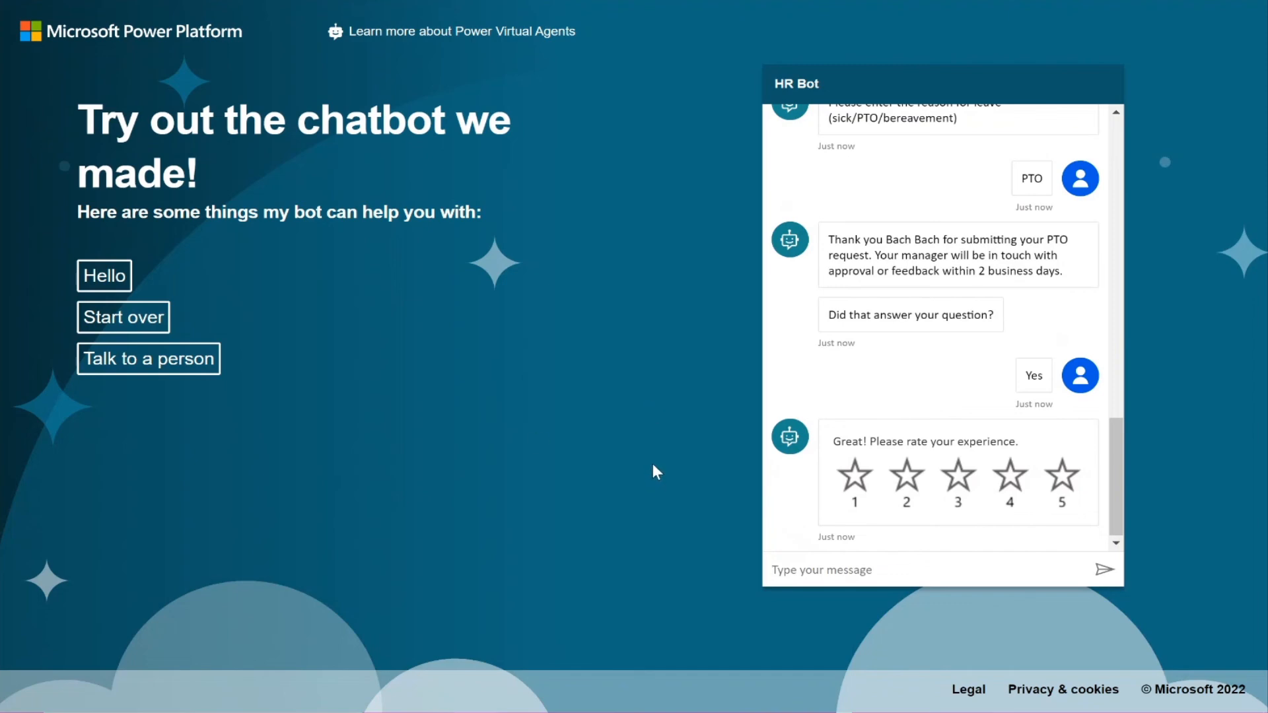
pyautogui.click(1060, 477)
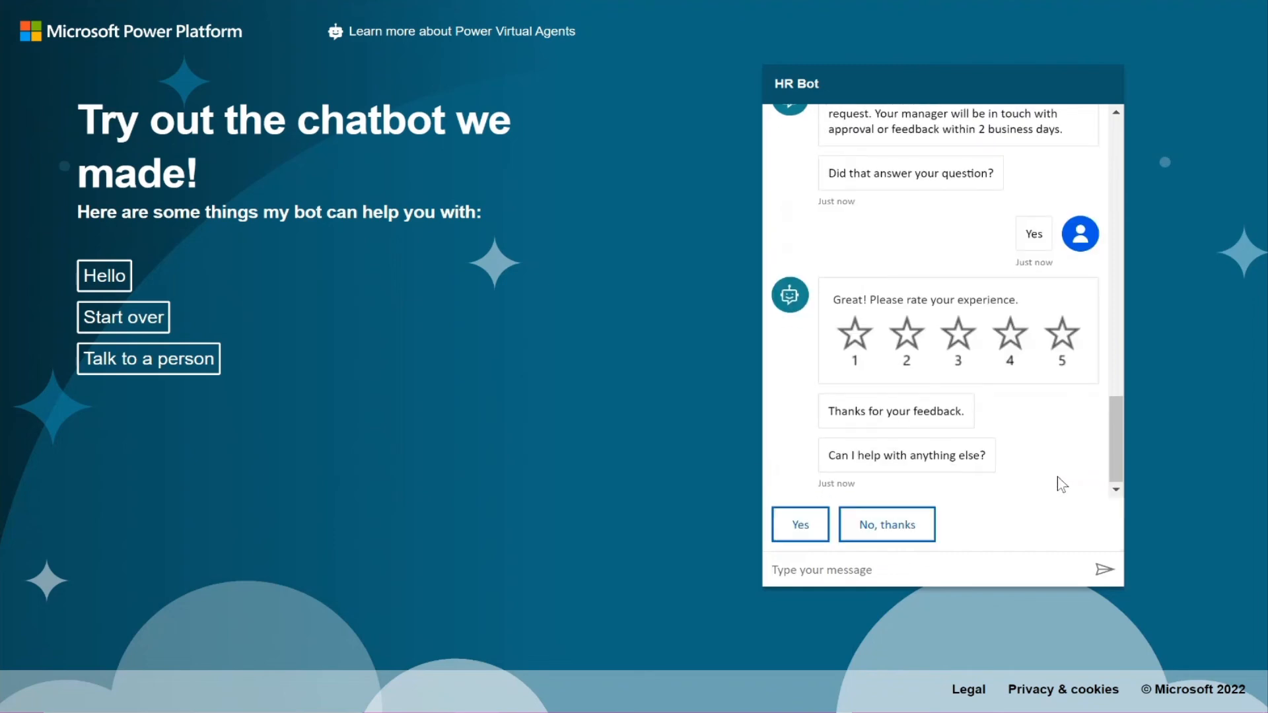
# Start the conversation over, send "I need a break" and choose Accounting as the department
pyautogui.click(147, 321)
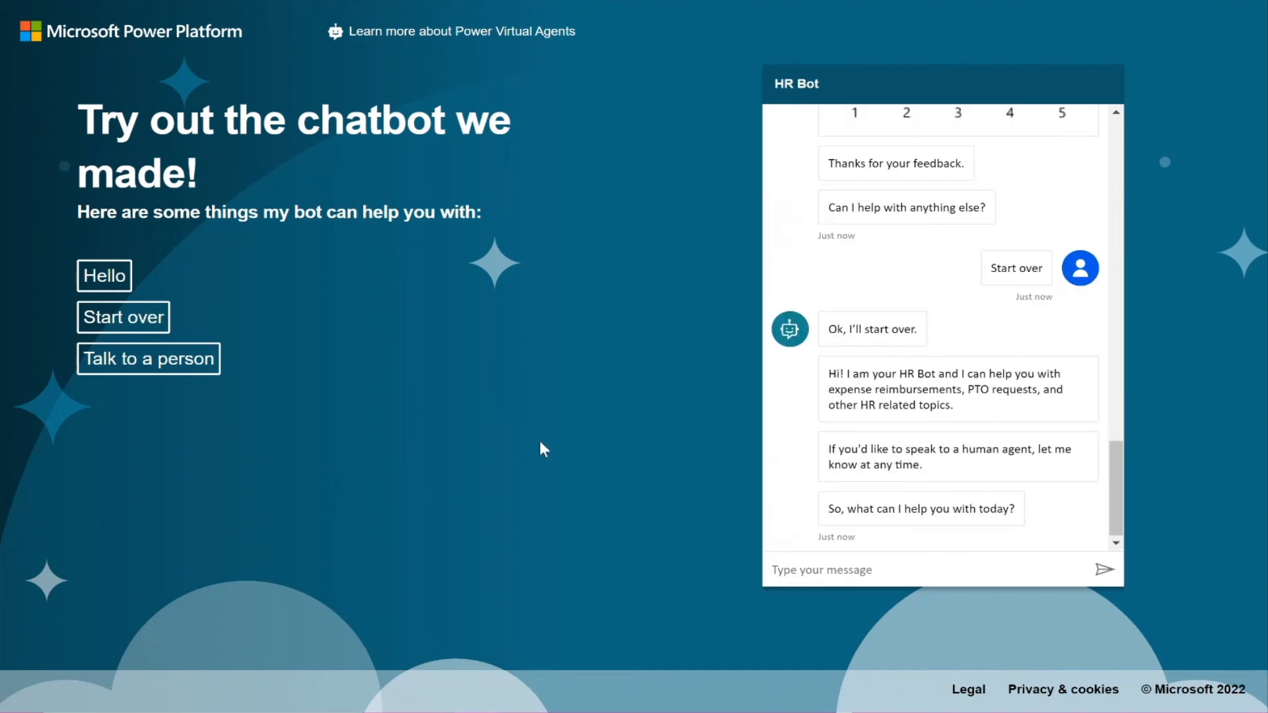
pyautogui.click(845, 571)
pyautogui.write('I need a break')
pyautogui.press('Return')
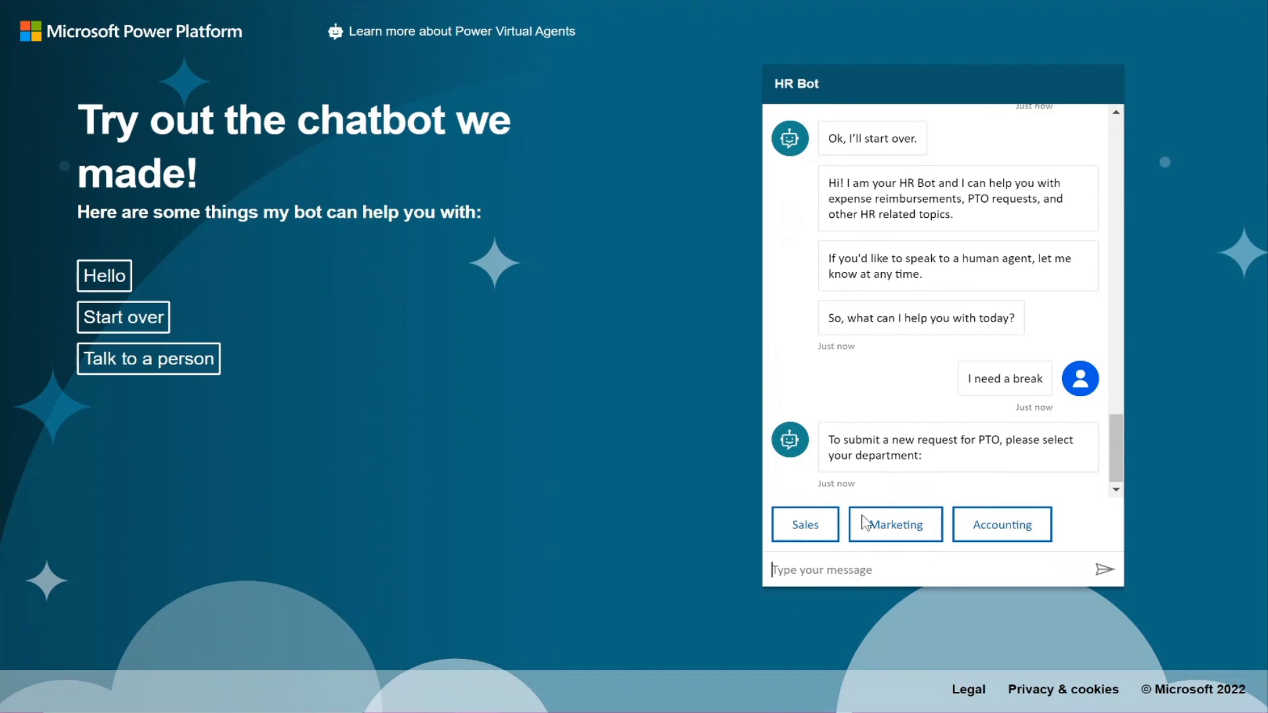
pyautogui.click(985, 529)
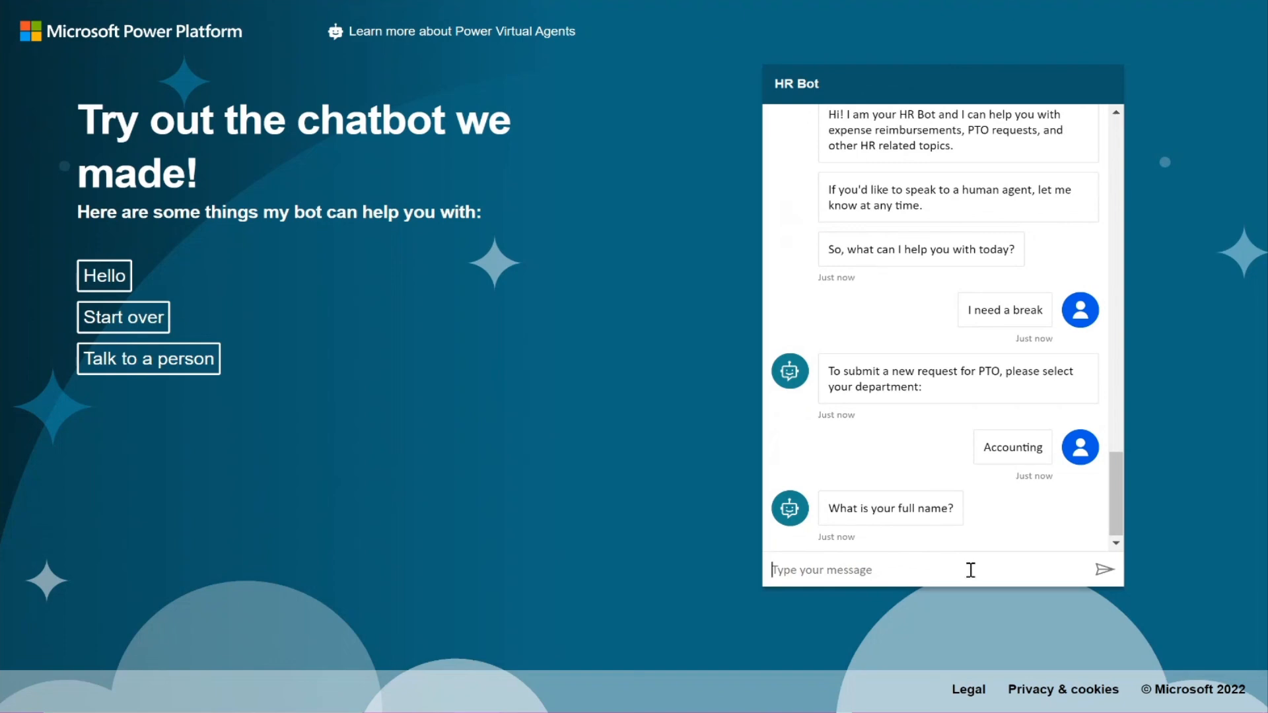
# Test the full name question by answering with an email address, and answer it again with the employee's full name
pyautogui.write('Bach@sa,pl')
pyautogui.press('BackSpace')
pyautogui.press('BackSpace')
pyautogui.press('BackSpace')
pyautogui.write('mple.com')
pyautogui.press('Return')
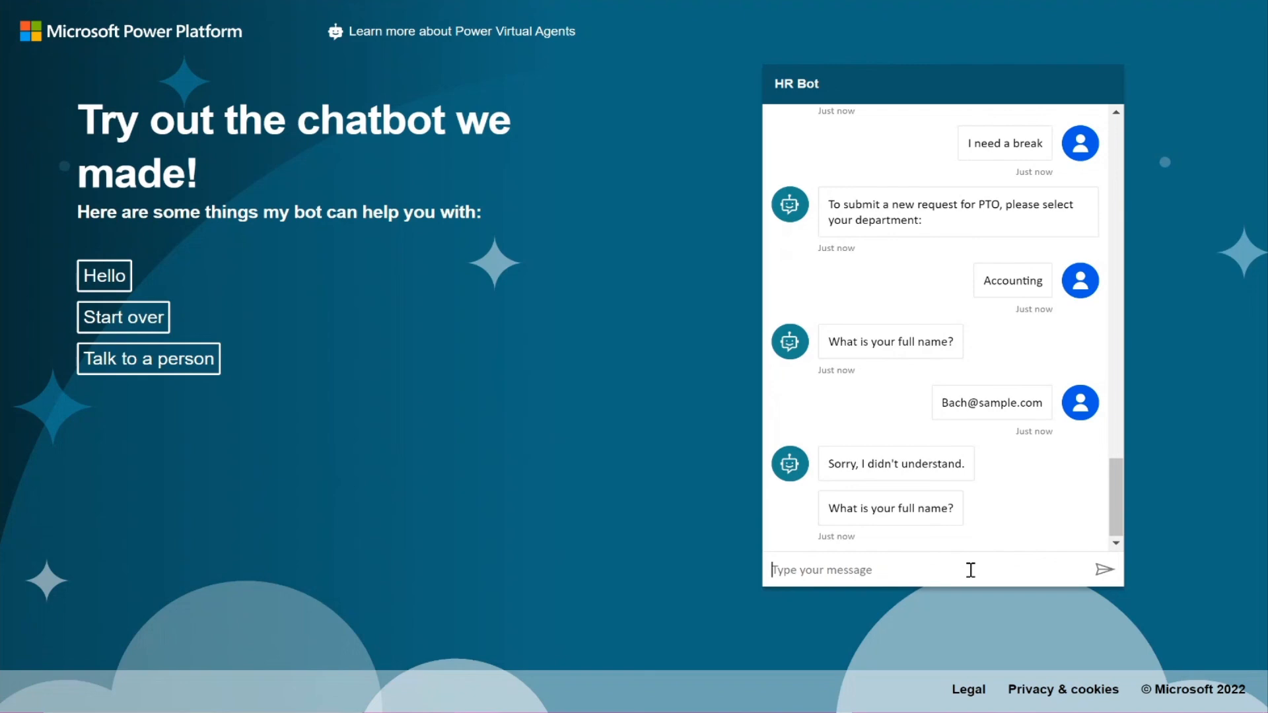
pyautogui.write('Bach Bach')
pyautogui.press('Return')
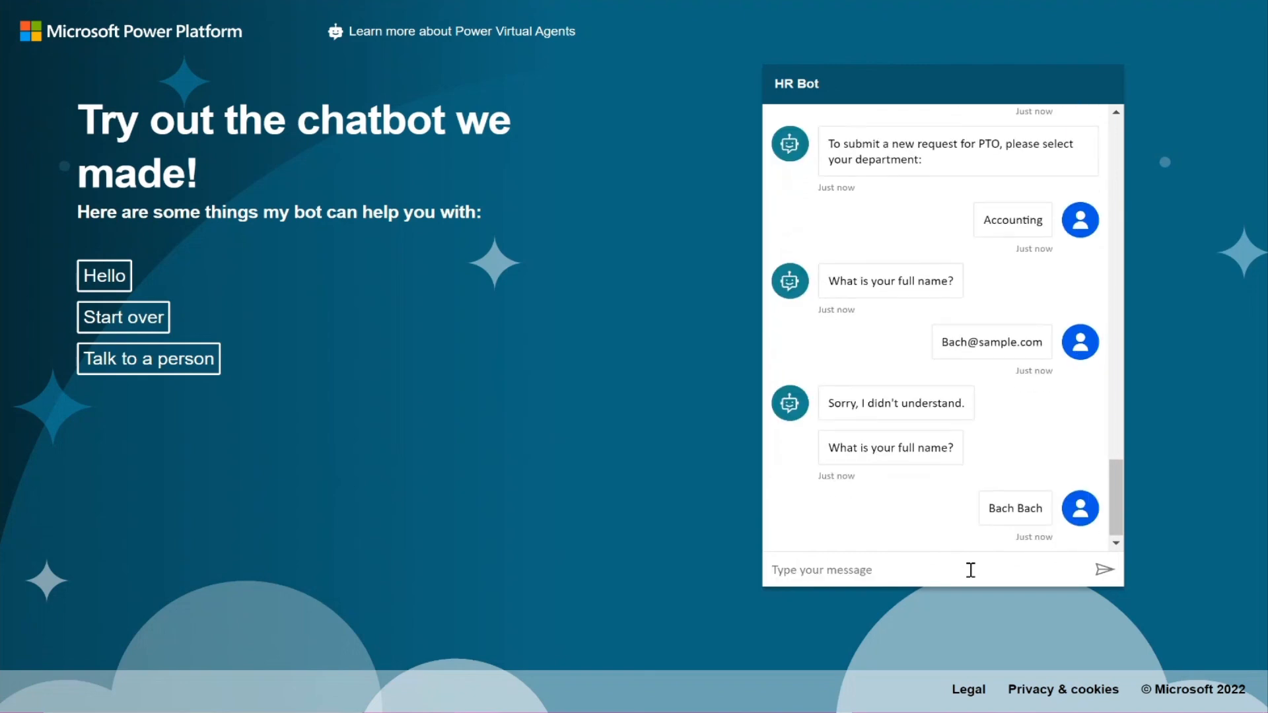